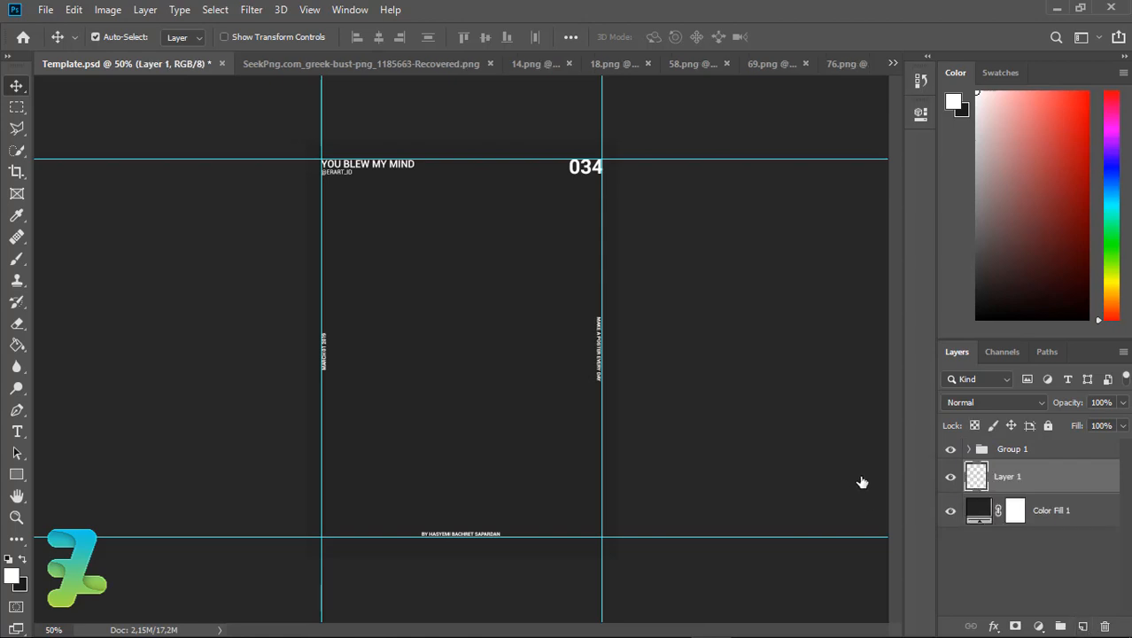
Draw a circle about 258 px in diameter below the poster's centre, with no fill and a white 3,79 px stroke.
{"action": "left_click", "coordinate": [22, 476]}
{"action": "left_click", "coordinate": [50, 487]}
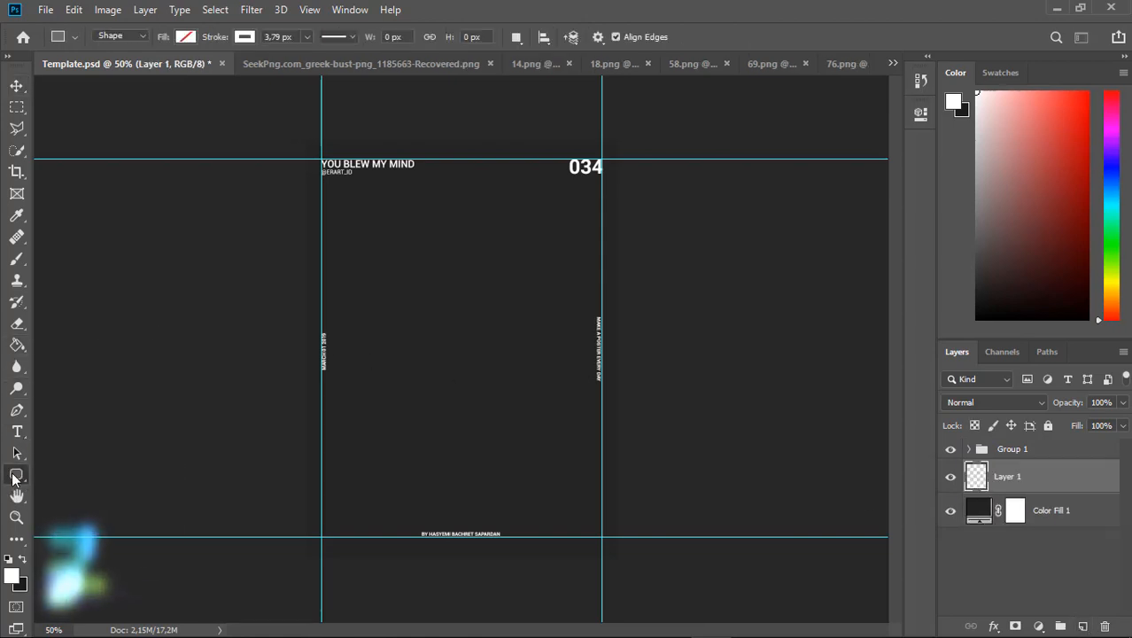
{"action": "left_click", "coordinate": [23, 473]}
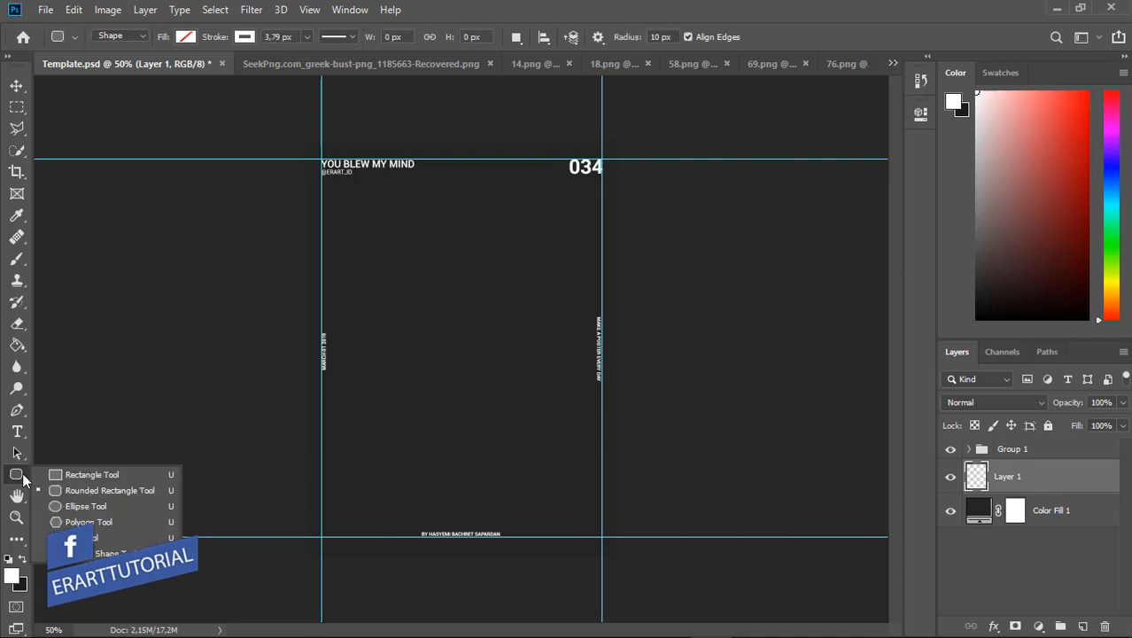
{"action": "left_click", "coordinate": [59, 506]}
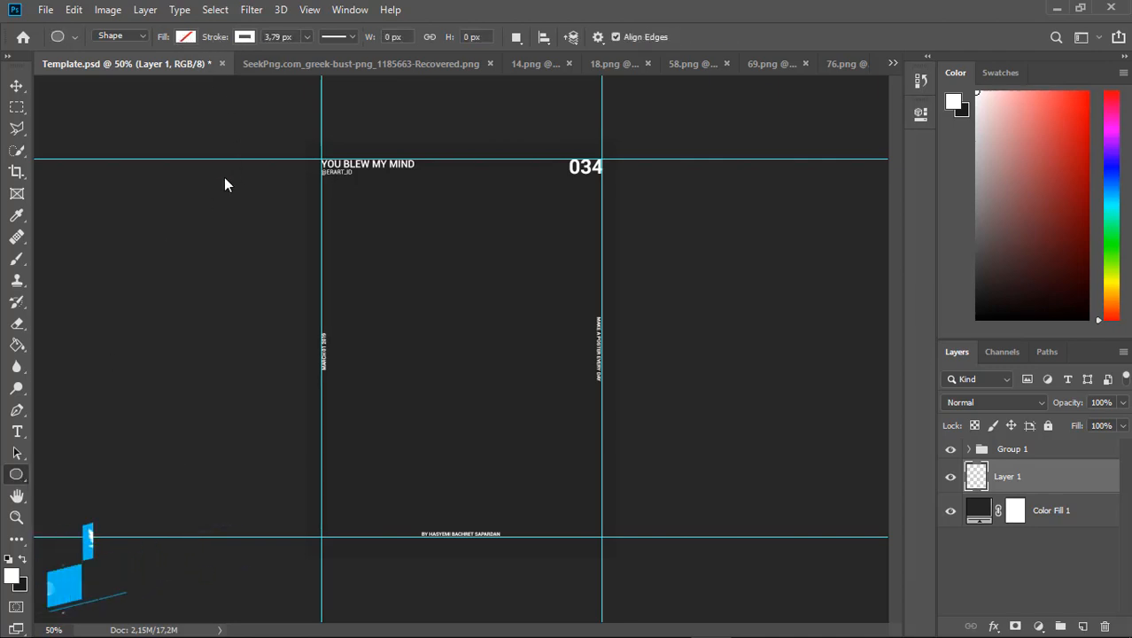
{"action": "left_click", "coordinate": [185, 37]}
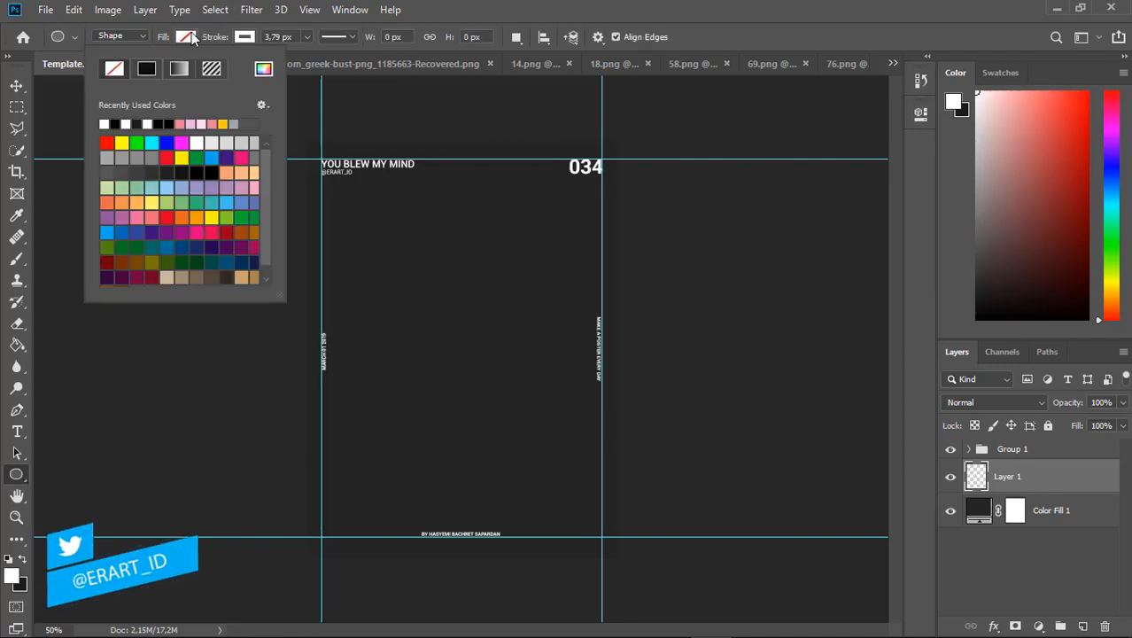
{"action": "left_click", "coordinate": [193, 37]}
{"action": "left_click", "coordinate": [140, 36]}
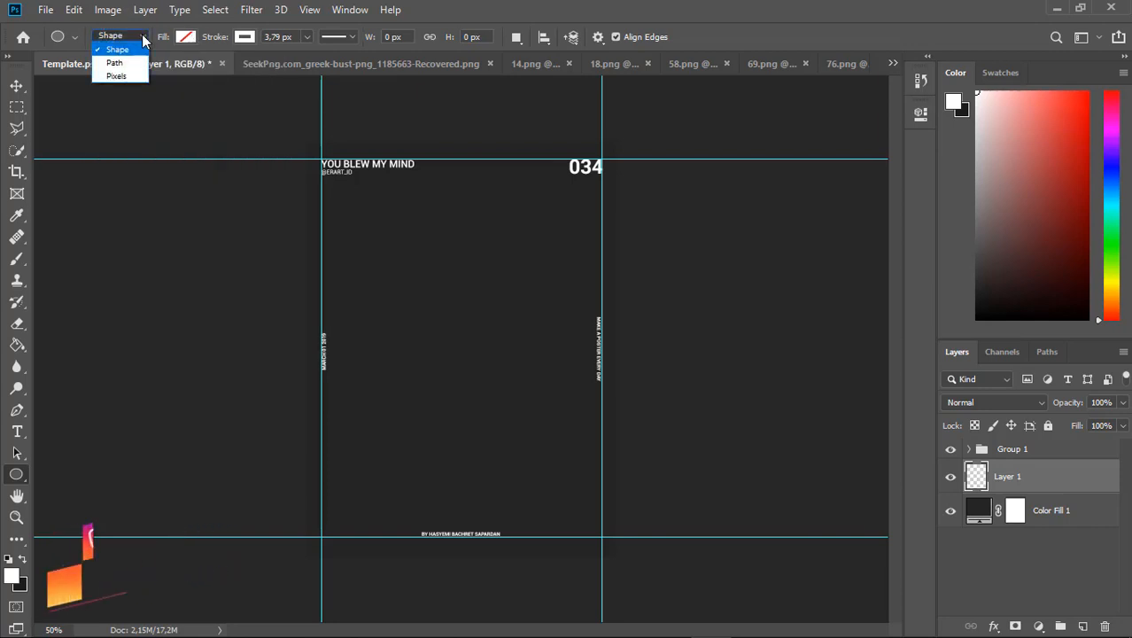
{"action": "left_click", "coordinate": [142, 35]}
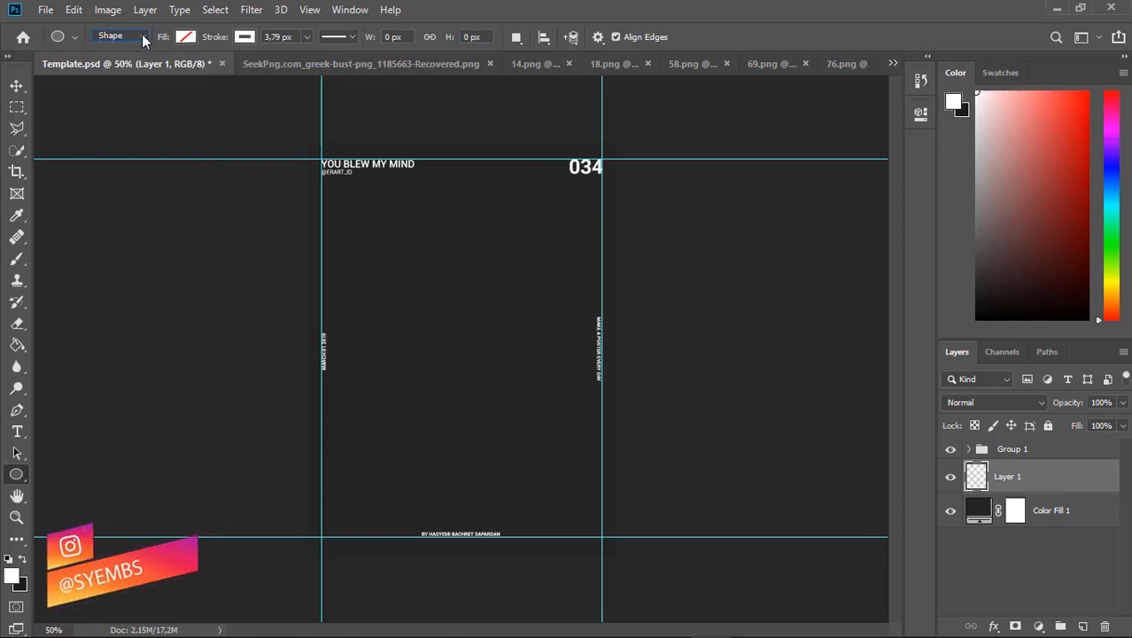
{"action": "left_click", "coordinate": [274, 37]}
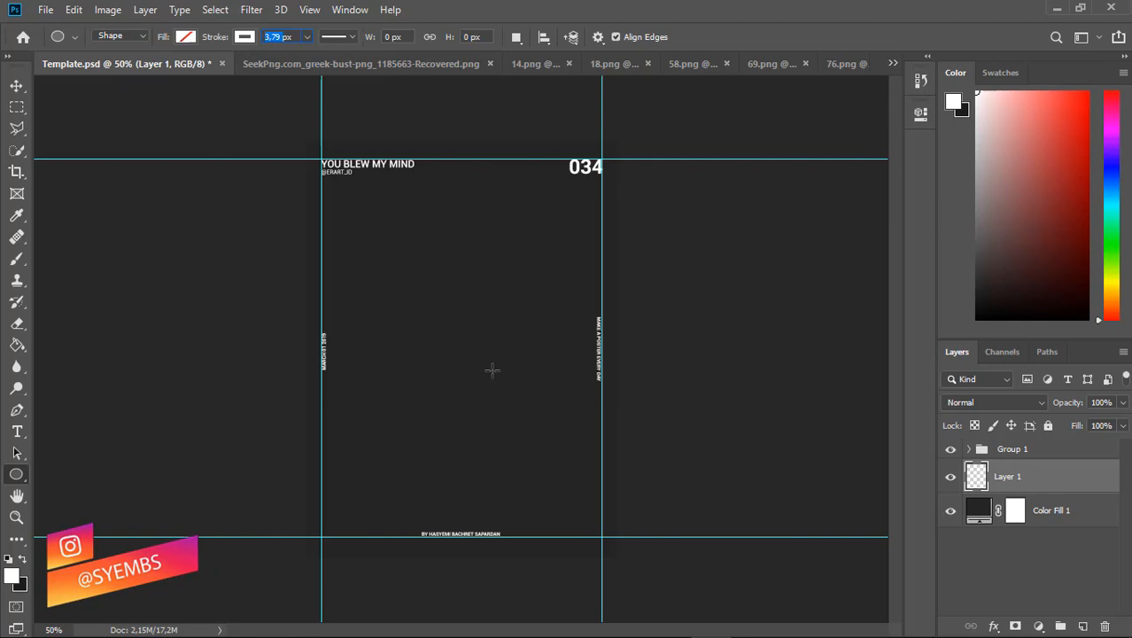
{"action": "left_click_drag", "start_coordinate": [537, 451], "coordinate": [430, 285]}
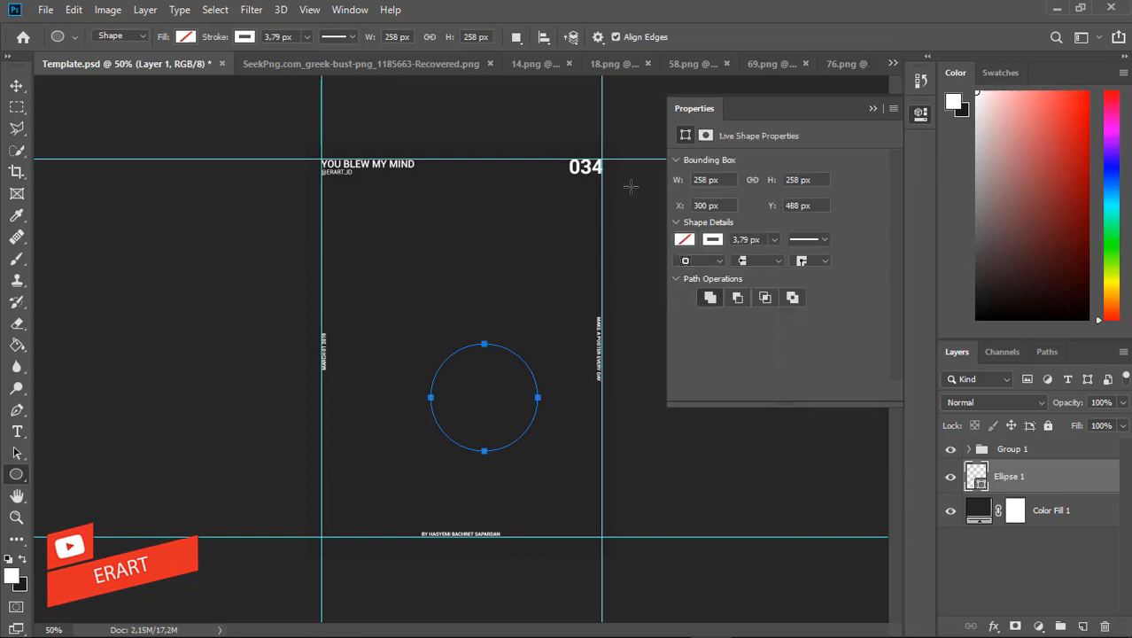
{"action": "left_click", "coordinate": [873, 109]}
Centre the circle horizontally and vertically on the canvas.
{"action": "left_click", "coordinate": [16, 86]}
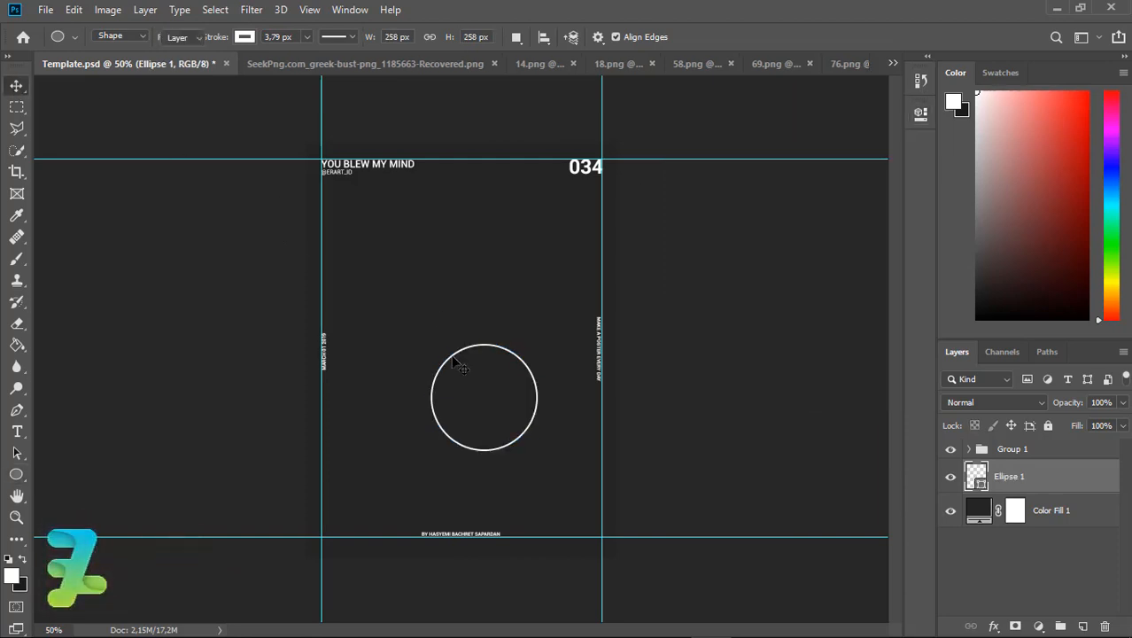
{"action": "key", "text": "ctrl+a"}
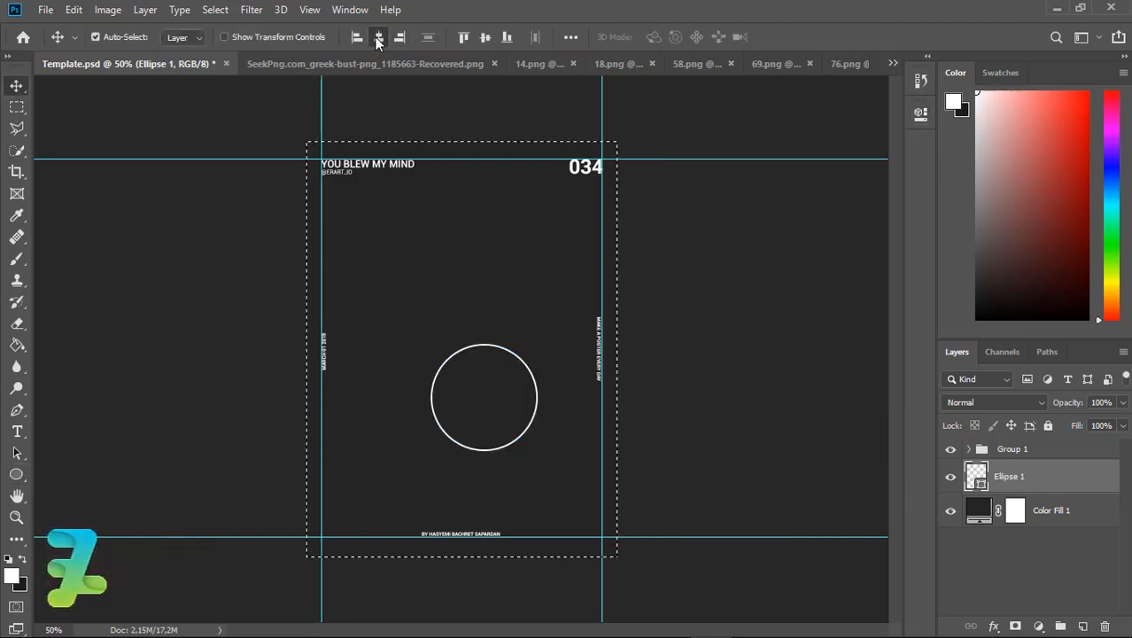
{"action": "left_click", "coordinate": [488, 39]}
{"action": "key", "text": "ctrl+d"}
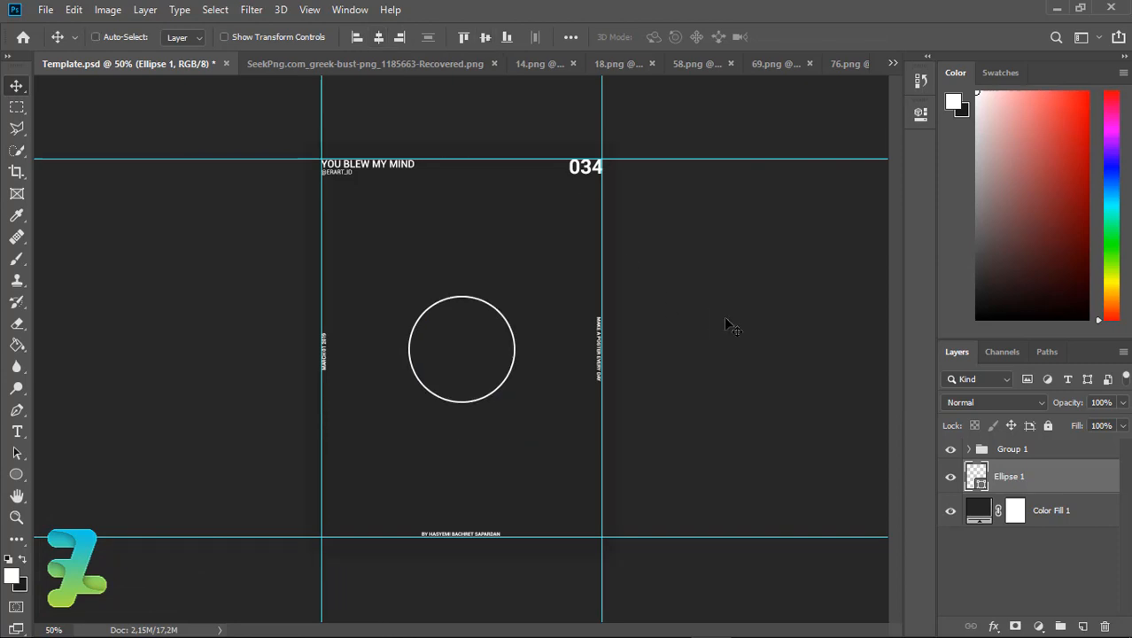
Duplicate the circle, scale the copy proportionally to about 136%, and centre it on the canvas.
{"action": "key", "text": "ctrl+j"}
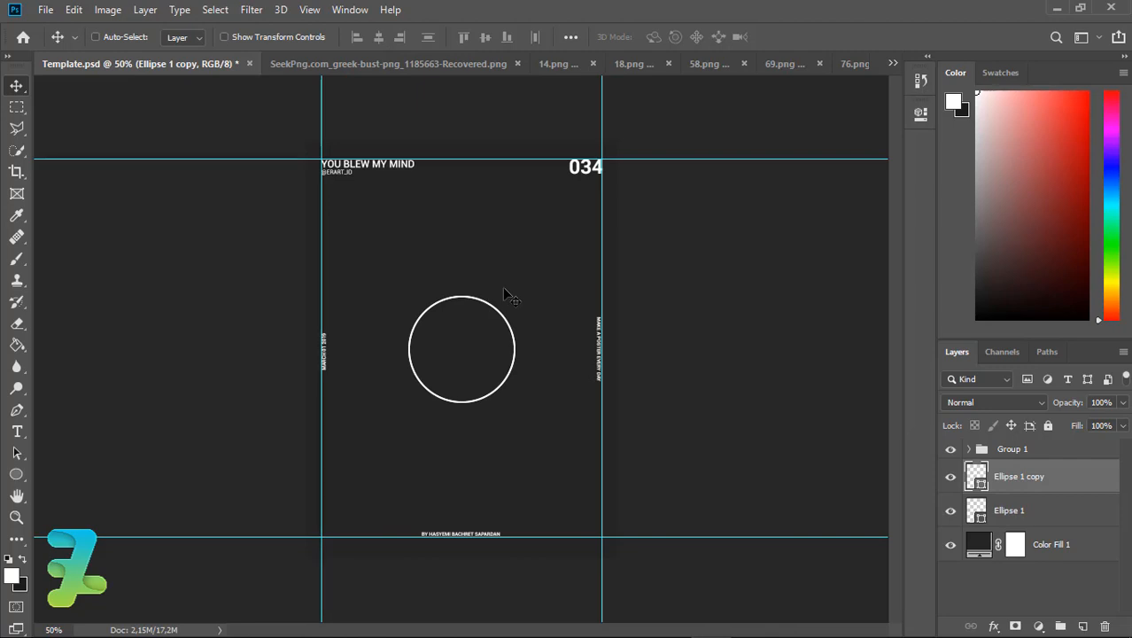
{"action": "key", "text": "ctrl+t"}
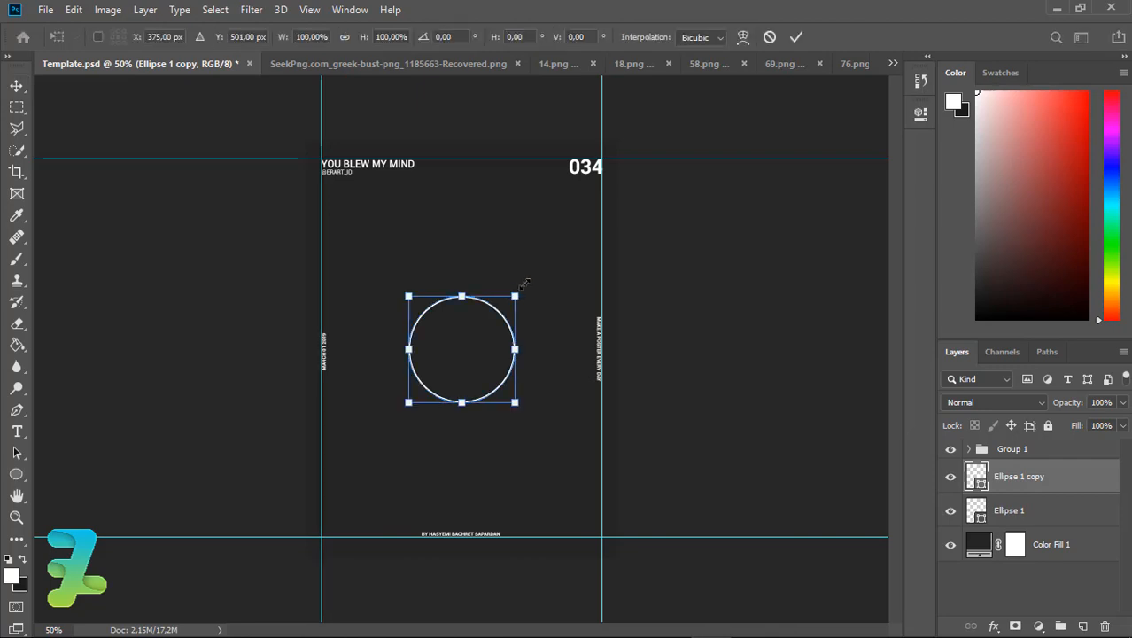
{"action": "left_click_drag", "start_coordinate": [523, 287], "coordinate": [559, 256]}
{"action": "key", "text": "ctrl+z"}
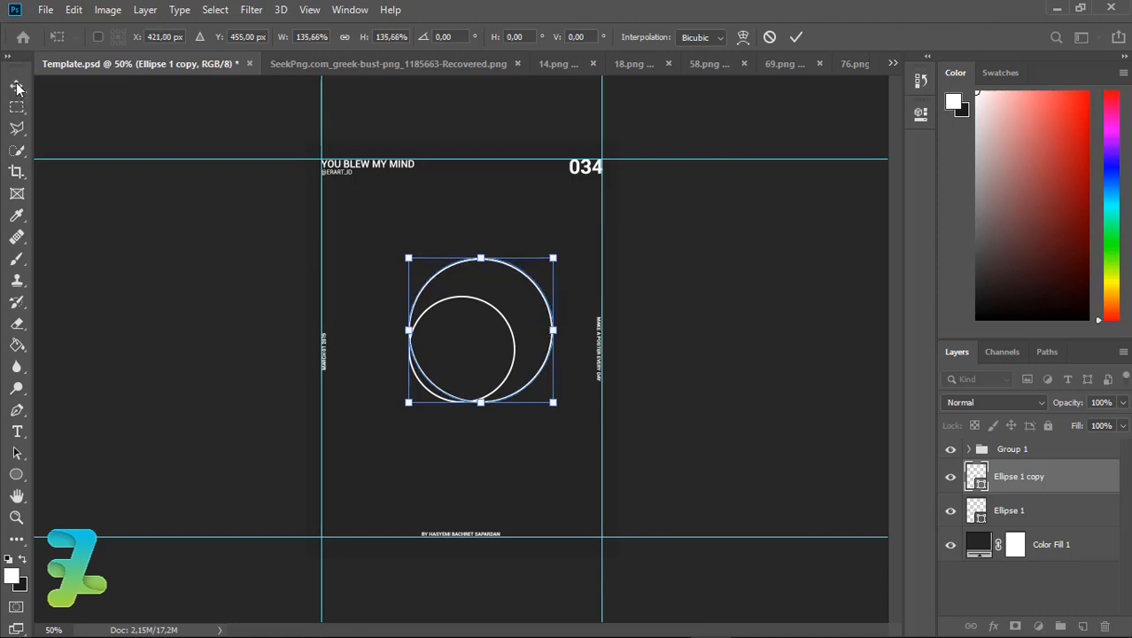
{"action": "key", "text": "Return"}
{"action": "key", "text": "ctrl+a"}
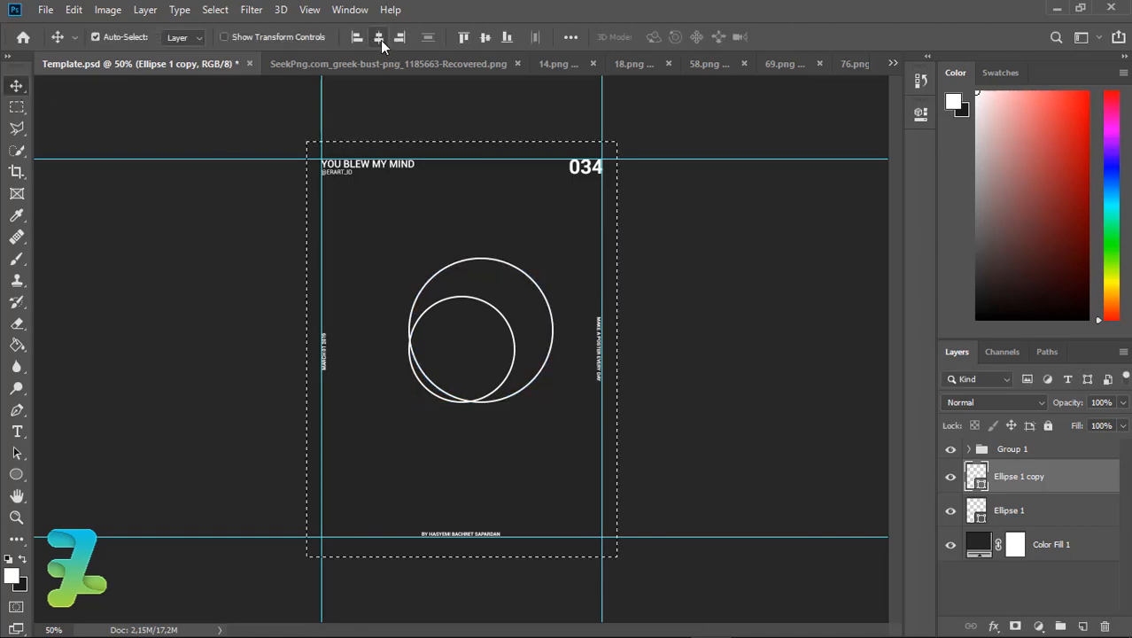
{"action": "left_click", "coordinate": [485, 37]}
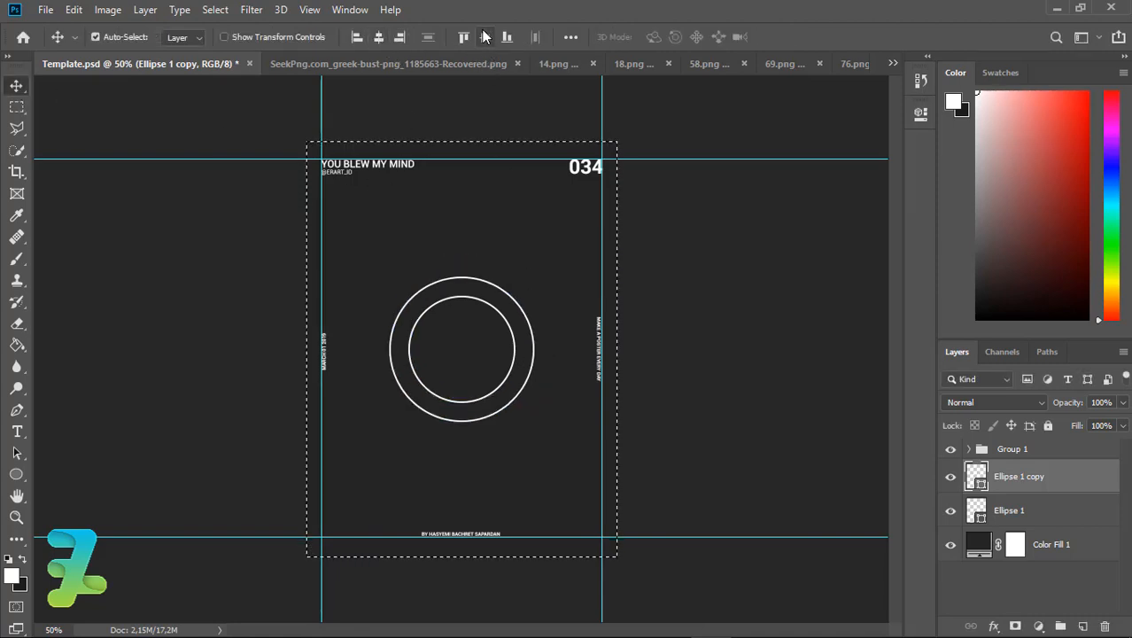
{"action": "key", "text": "ctrl+d"}
Duplicate the outer of the two circles, scale the copy to about 128%, and centre it on the canvas as a third ring.
{"action": "key", "text": "ctrl+j"}
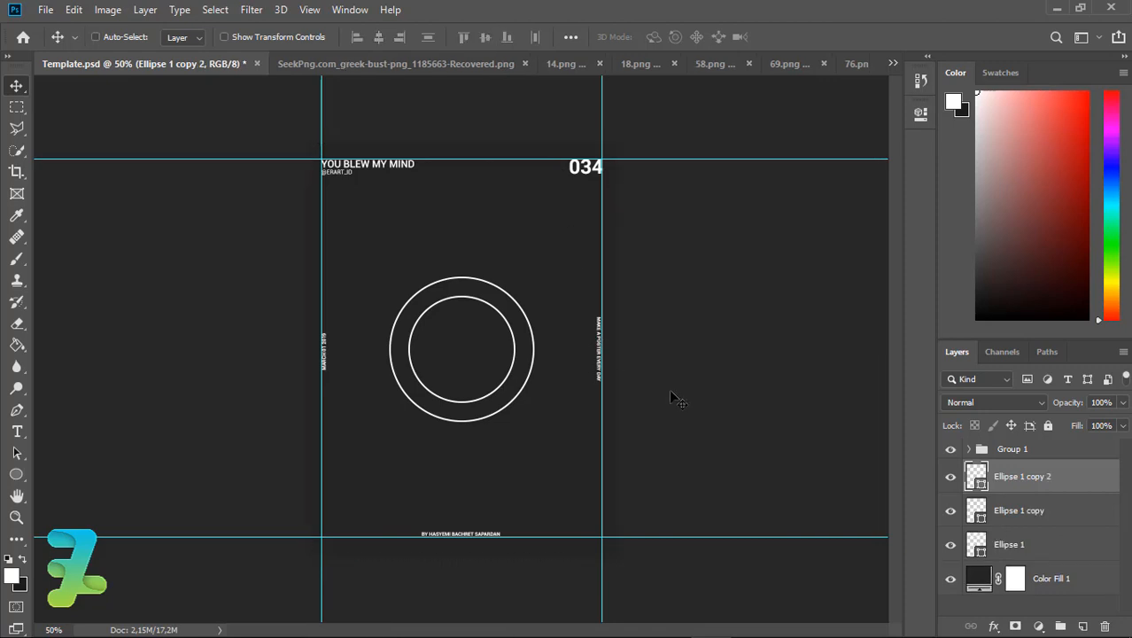
{"action": "key", "text": "ctrl+t"}
{"action": "left_click_drag", "start_coordinate": [535, 274], "coordinate": [574, 236]}
{"action": "key", "text": "Return"}
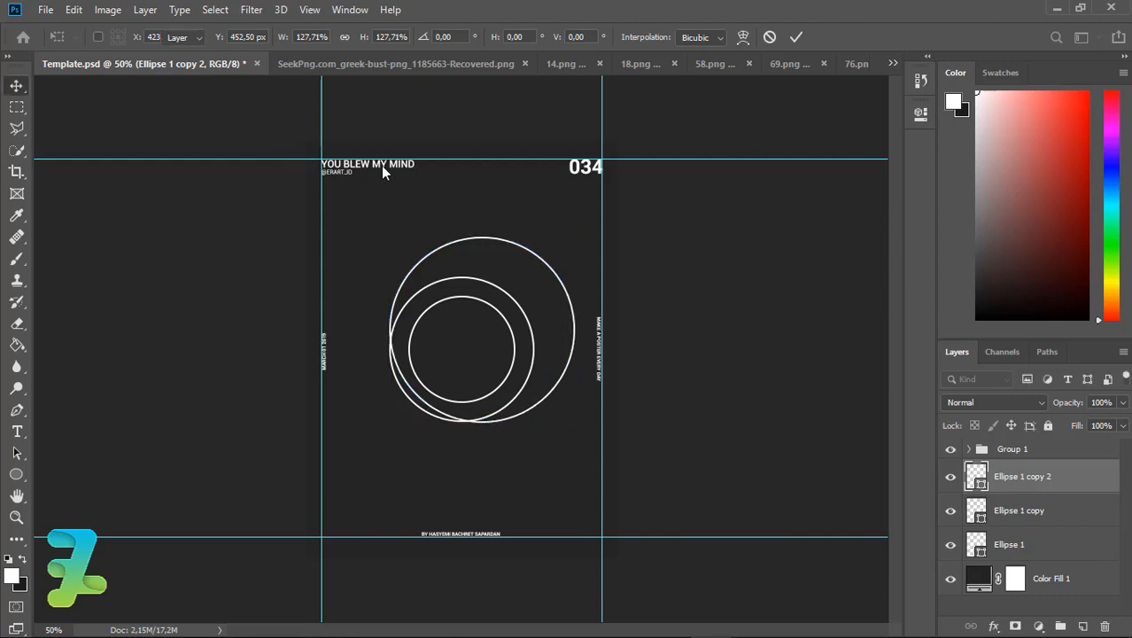
{"action": "key", "text": "ctrl+a"}
{"action": "left_click", "coordinate": [485, 37]}
{"action": "key", "text": "shift+Down"}
{"action": "key", "text": "shift+Down"}
{"action": "key", "text": "shift+Down"}
{"action": "key", "text": "shift+Down"}
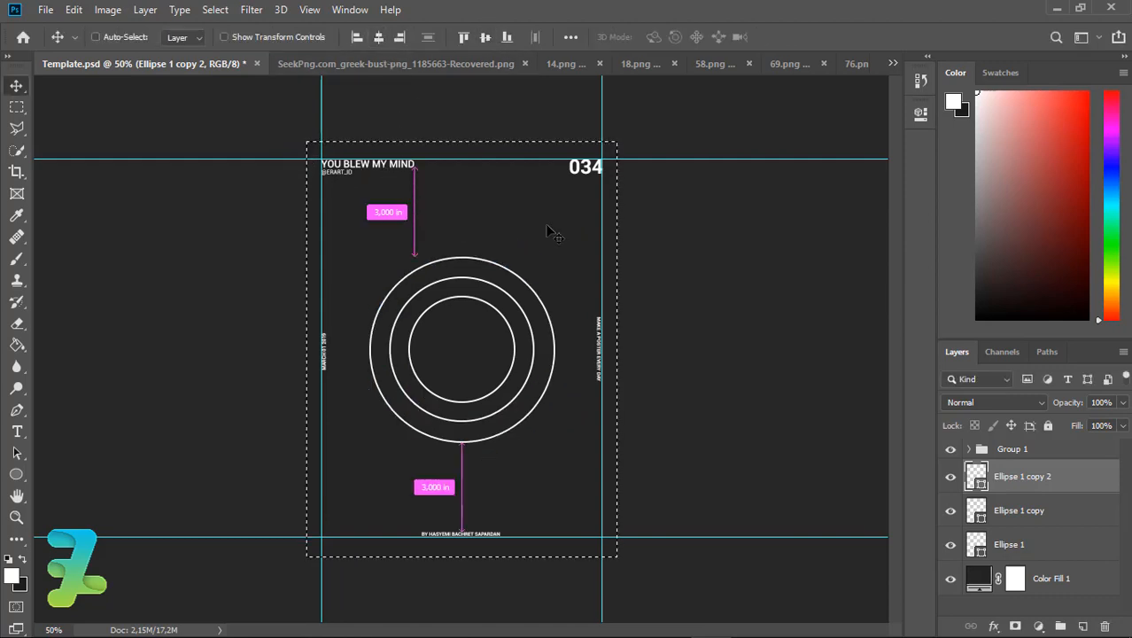
{"action": "key", "text": "ctrl+d"}
Add a fourth concentric ring by duplicating the outermost circle, scaling the copy to about 131%, and centring it on the canvas.
{"action": "key", "text": "ctrl+j"}
{"action": "key", "text": "ctrl+t"}
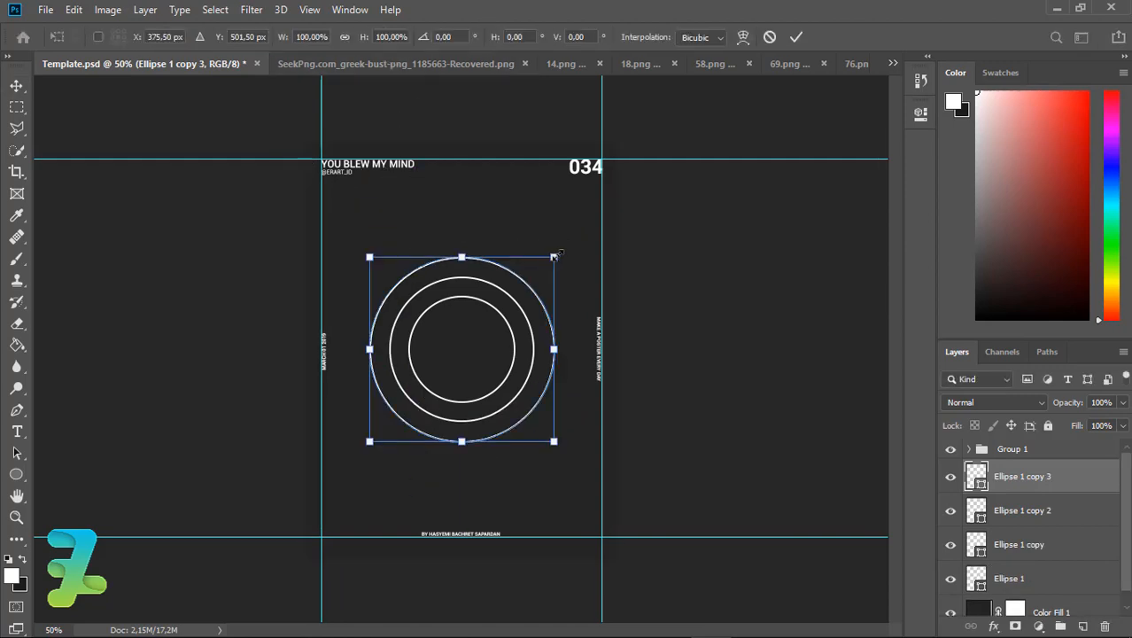
{"action": "left_click_drag", "start_coordinate": [555, 256], "coordinate": [662, 182]}
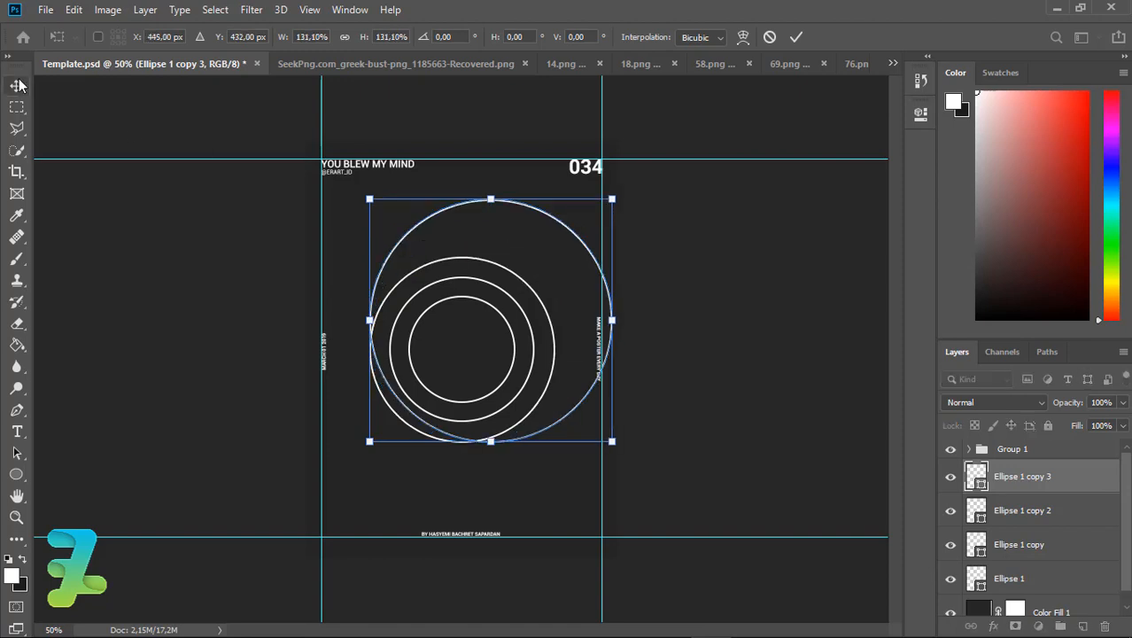
{"action": "key", "text": "Return"}
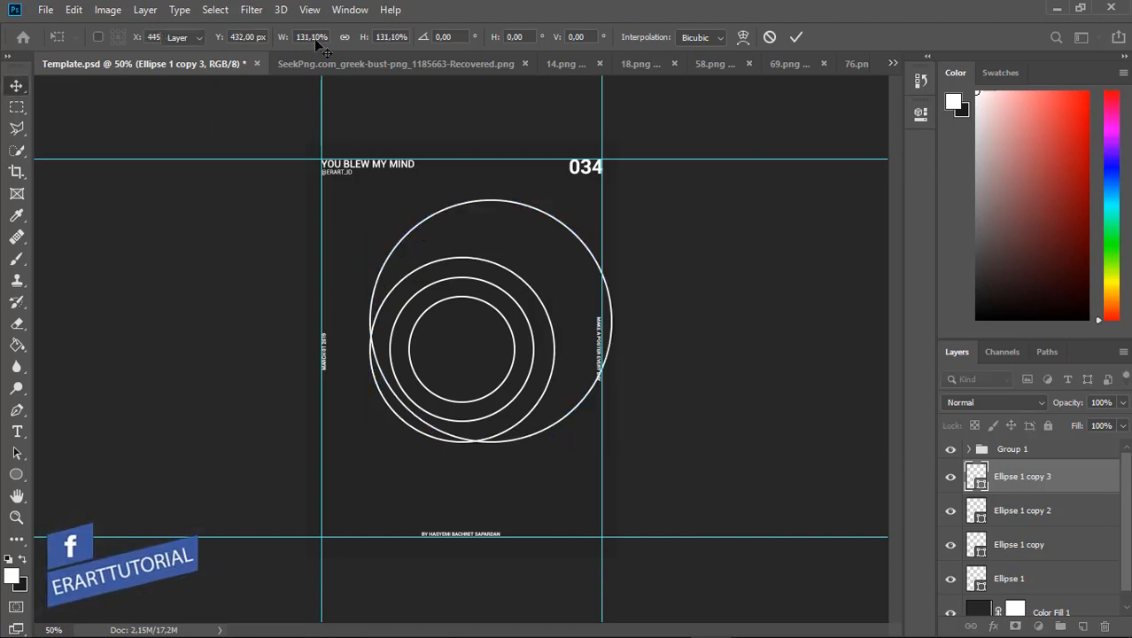
{"action": "key", "text": "ctrl+a"}
{"action": "left_click", "coordinate": [378, 36]}
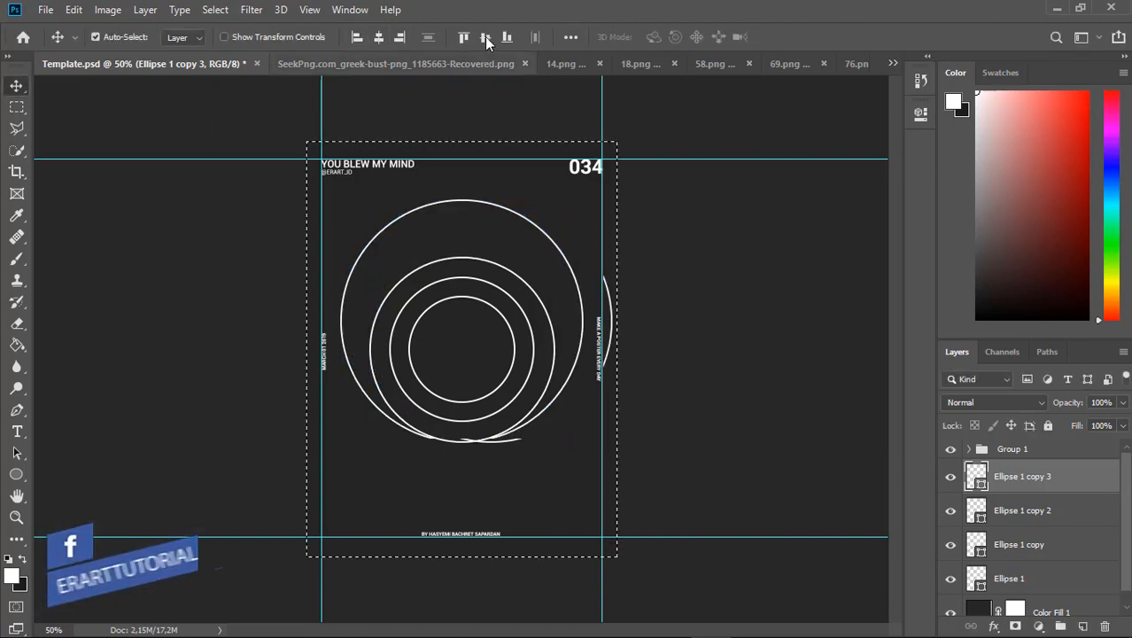
{"action": "left_click", "coordinate": [485, 37]}
{"action": "key", "text": "ctrl+d"}
Add a fifth concentric ring from a copy of the outermost circle, scaled to about 120% and centred on the canvas.
{"action": "left_click", "coordinate": [523, 330]}
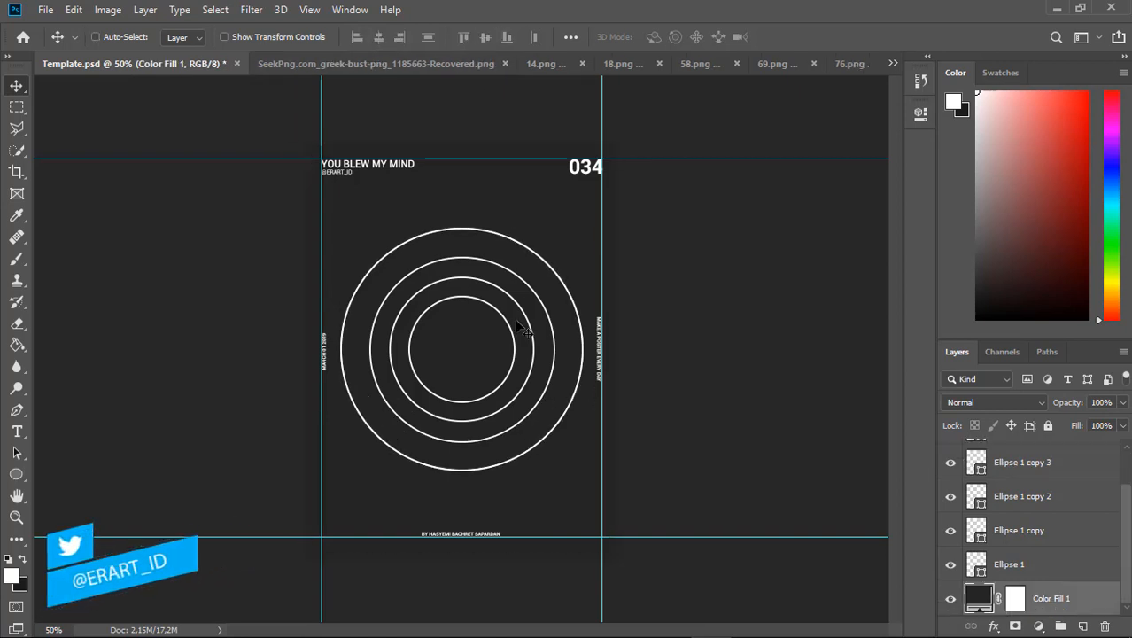
{"action": "scroll", "coordinate": [1127, 530], "scroll_direction": "up", "scroll_amount": 3}
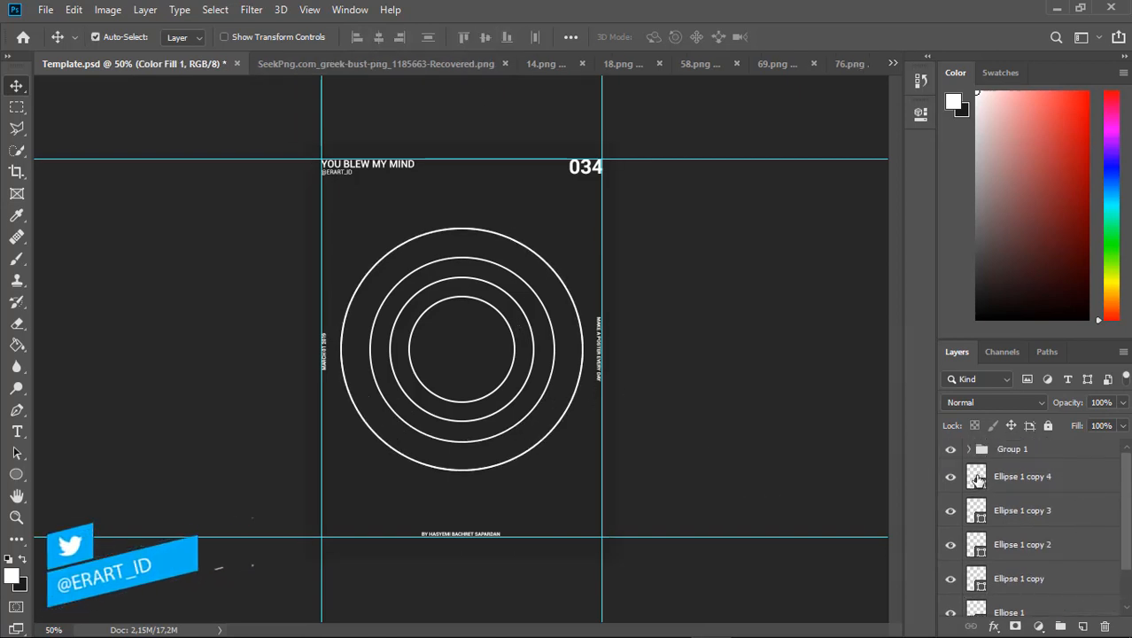
{"action": "left_click", "coordinate": [952, 477]}
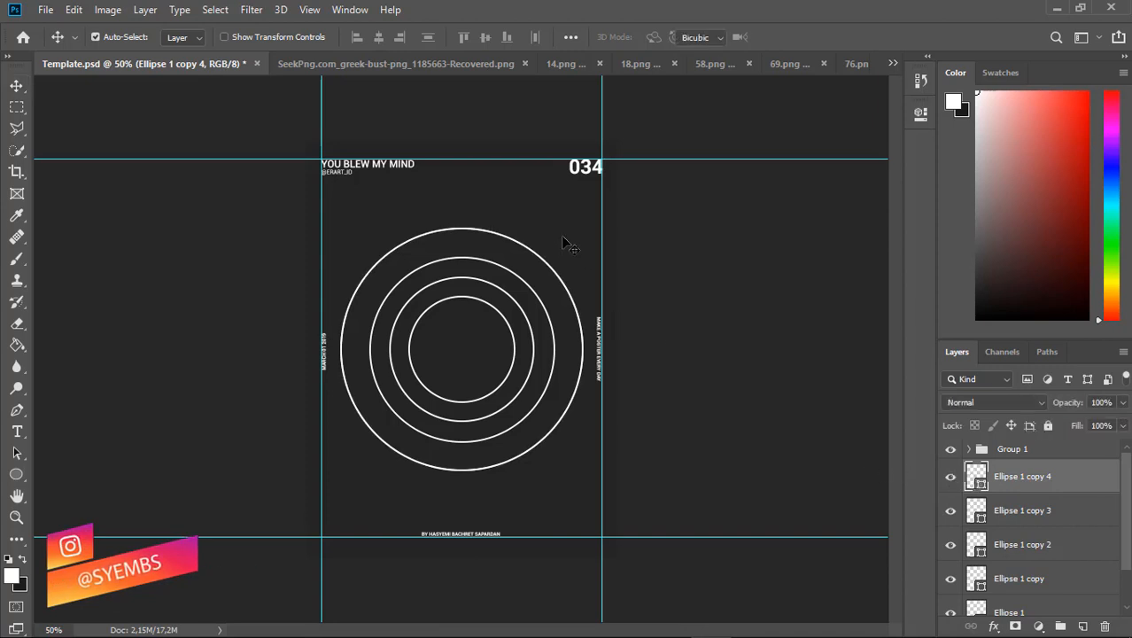
{"action": "key", "text": "ctrl+t"}
{"action": "left_click_drag", "start_coordinate": [587, 226], "coordinate": [642, 173]}
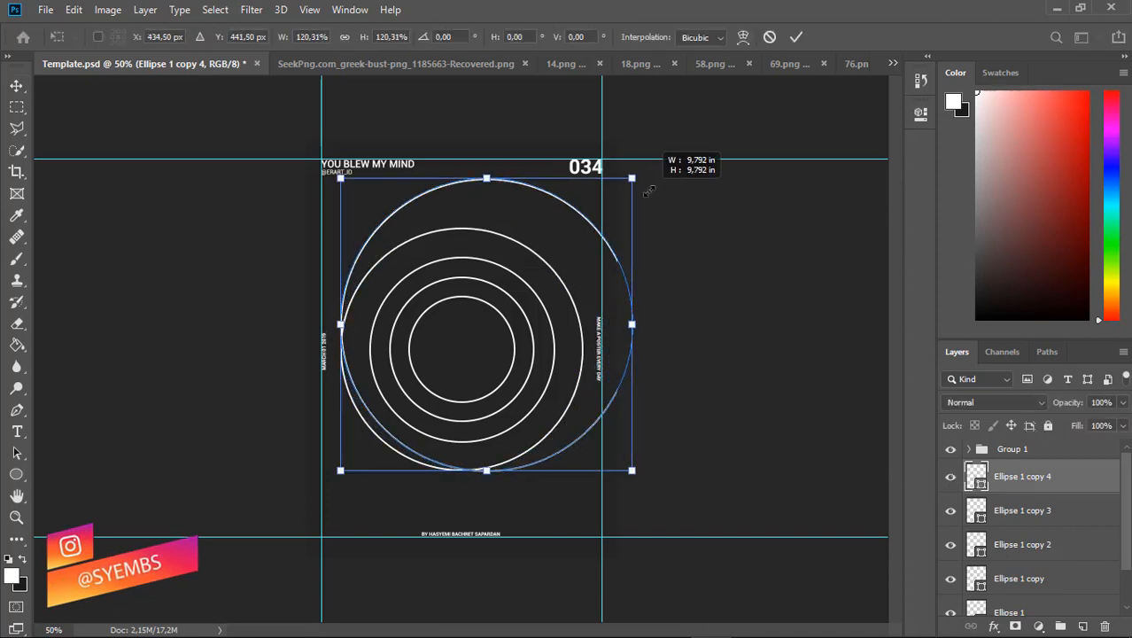
{"action": "left_click", "coordinate": [16, 86]}
{"action": "key", "text": "ctrl+a"}
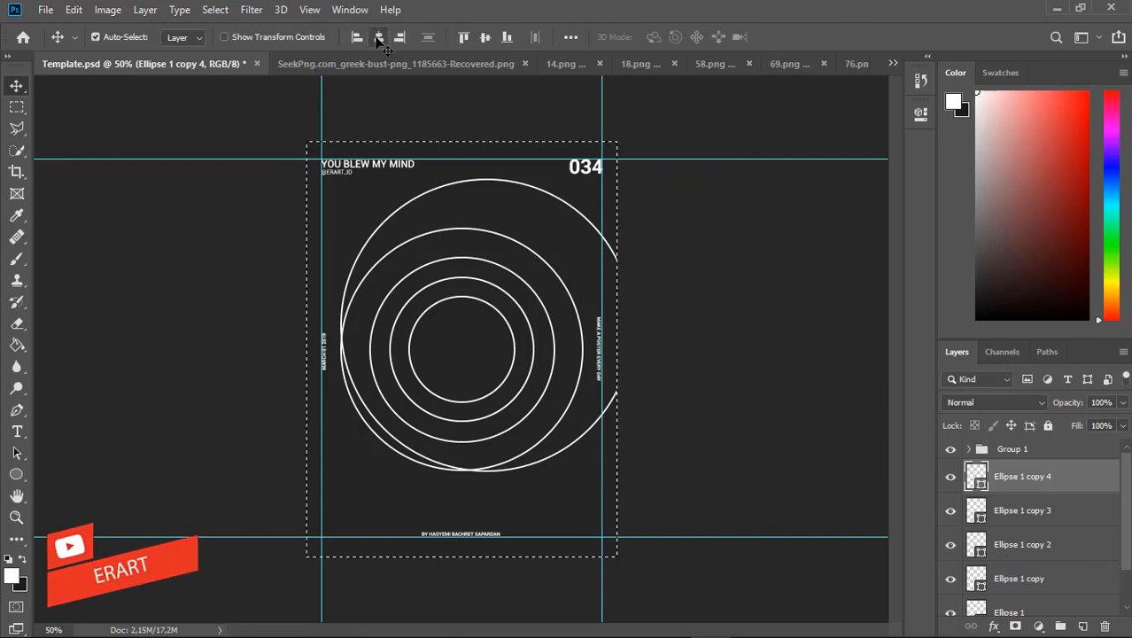
{"action": "left_click", "coordinate": [486, 38]}
{"action": "key", "text": "ctrl+d"}
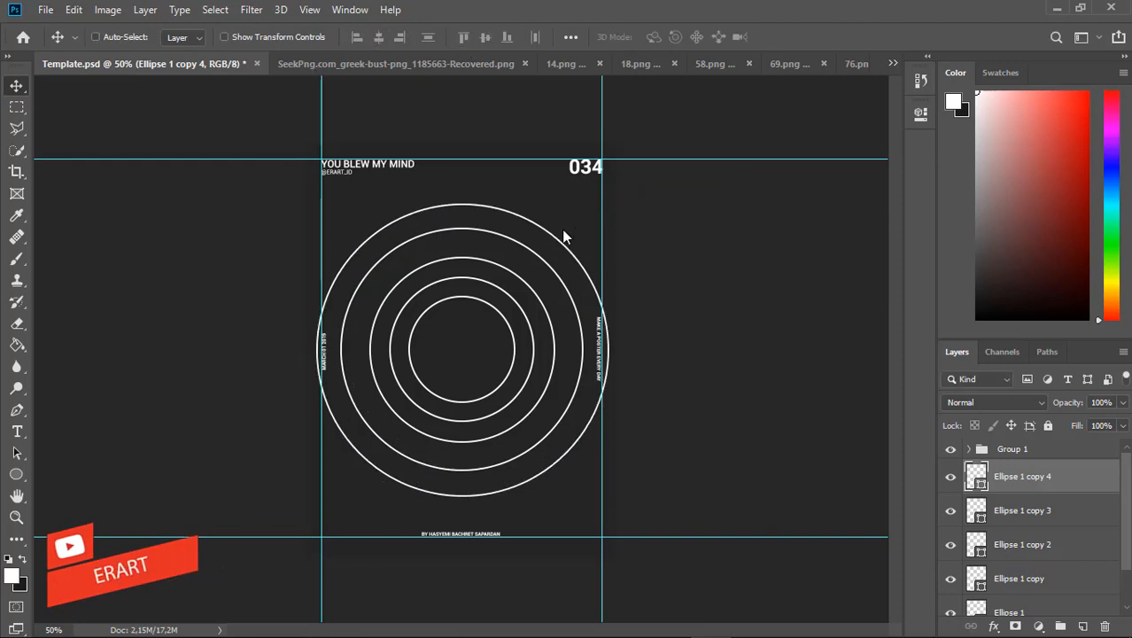
Add a sixth ring by duplicating the outermost circle, enlarging the copy beyond the poster's side edges, and centring it on the canvas.
{"action": "key", "text": "ctrl+j"}
{"action": "key", "text": "ctrl+t"}
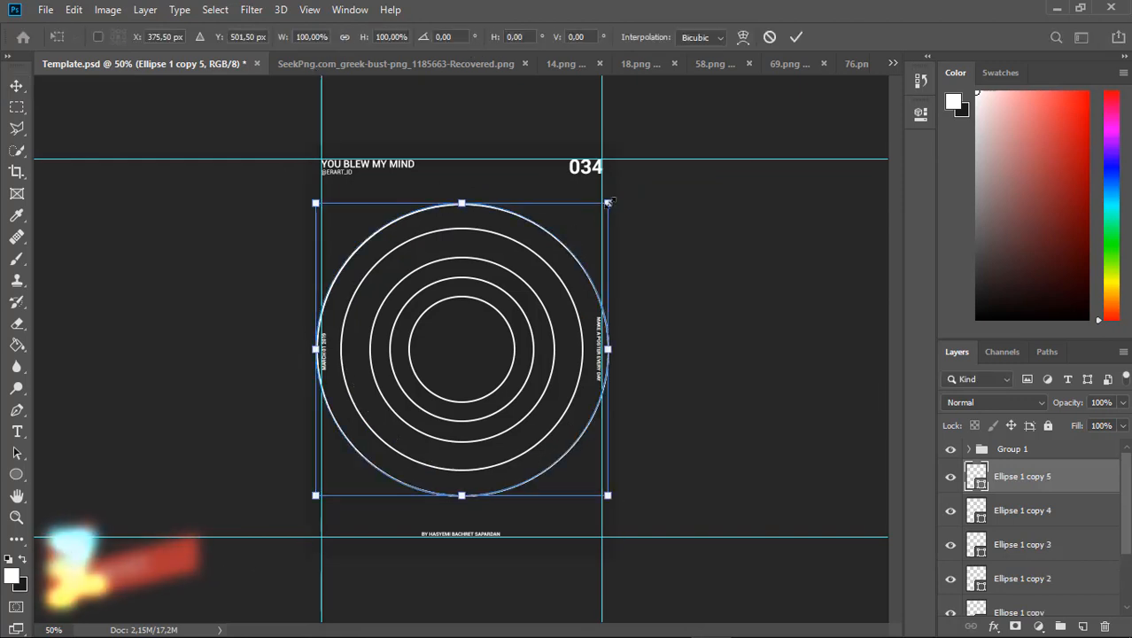
{"action": "left_click_drag", "start_coordinate": [610, 200], "coordinate": [707, 147]}
{"action": "key", "text": "Return"}
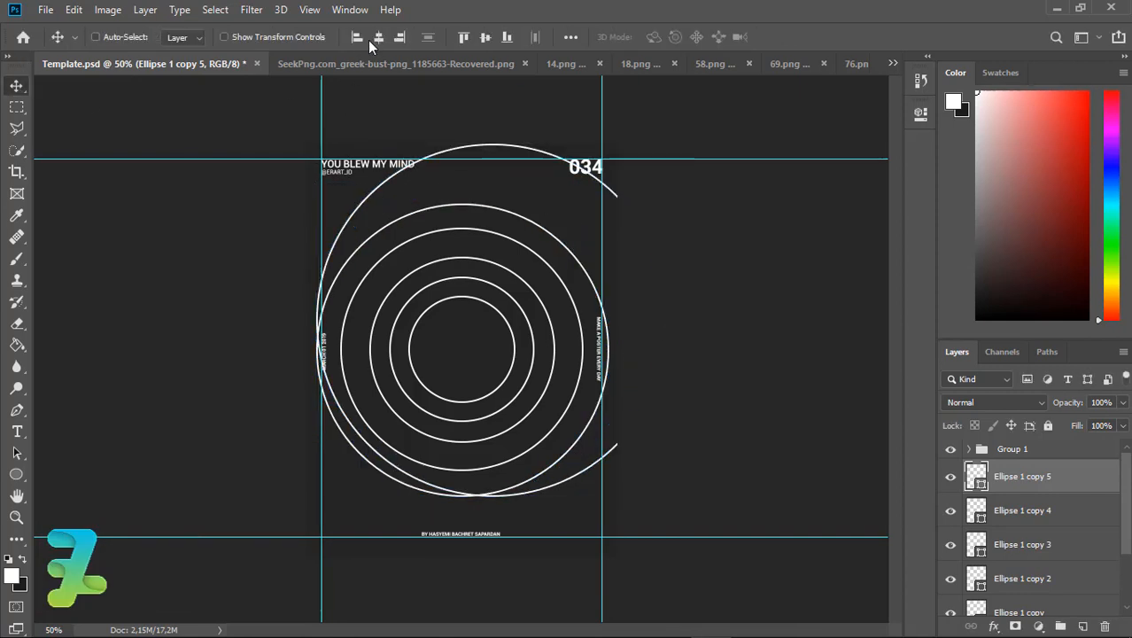
{"action": "key", "text": "ctrl+a"}
{"action": "left_click", "coordinate": [486, 39]}
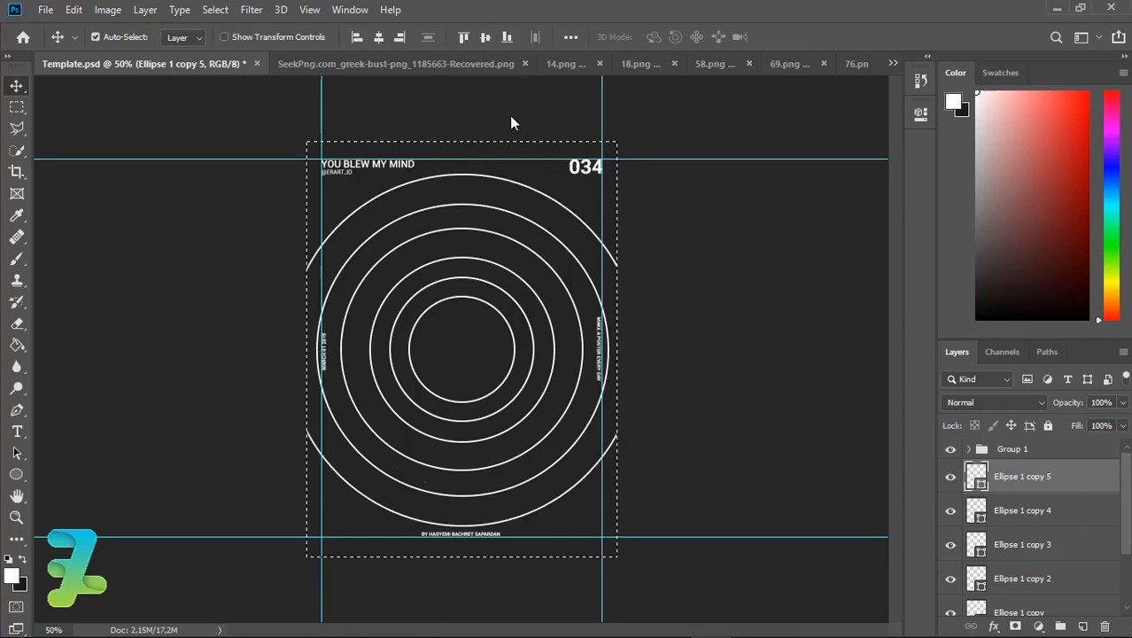
{"action": "left_click", "coordinate": [378, 38]}
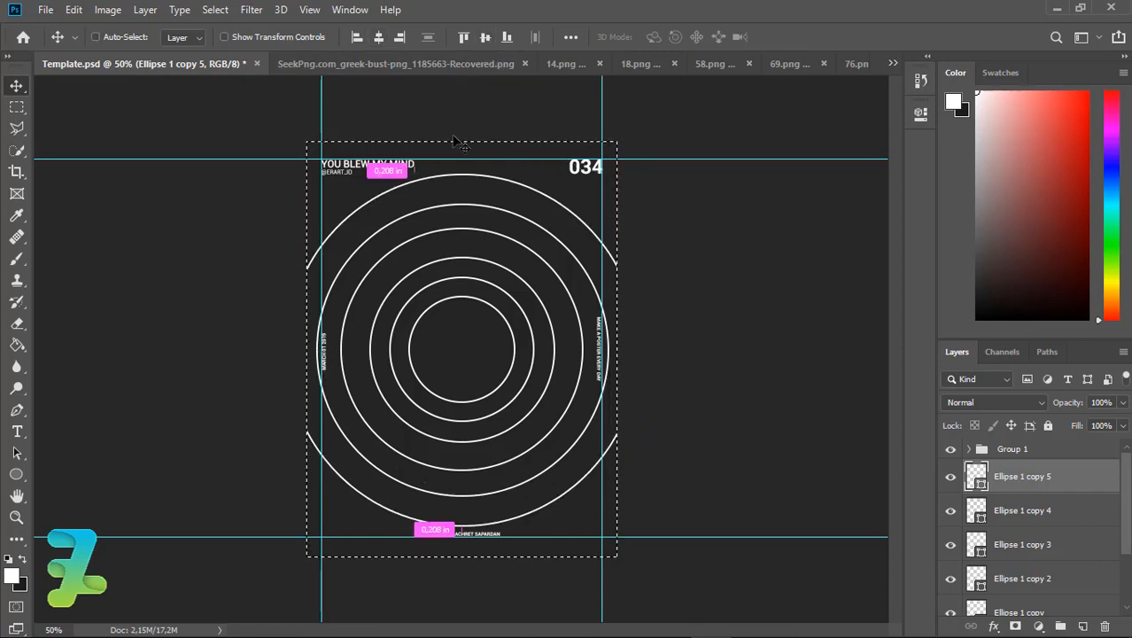
{"action": "key", "text": "ctrl+d"}
Group all six ellipse layers into one layer group.
{"action": "scroll", "coordinate": [1064, 531], "scroll_direction": "down", "scroll_amount": 2}
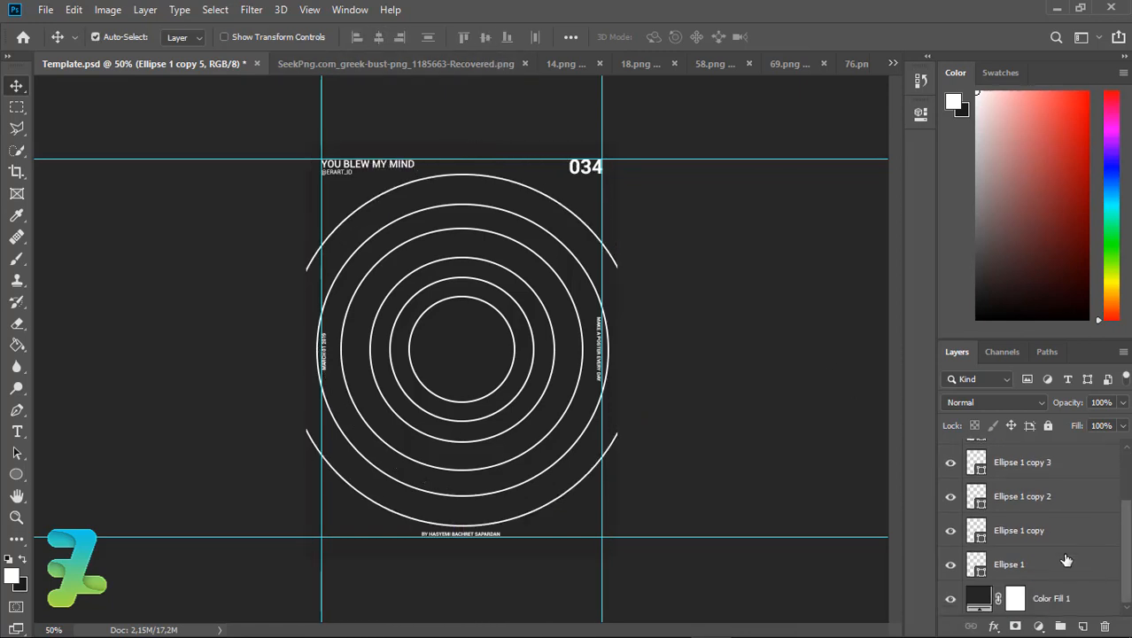
{"action": "left_click", "coordinate": [1067, 564], "text": "shift"}
{"action": "key", "text": "ctrl+g"}
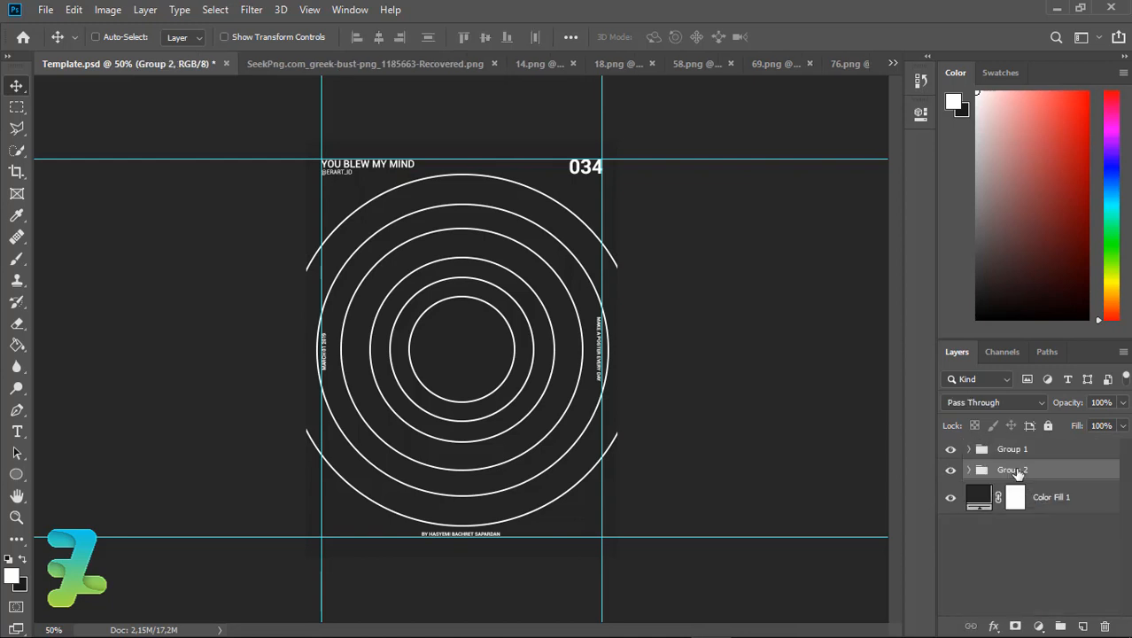
Rename the ring group as "Shape" and convert it to a smart object.
{"action": "double_click", "coordinate": [1015, 469]}
{"action": "key", "text": "Return"}
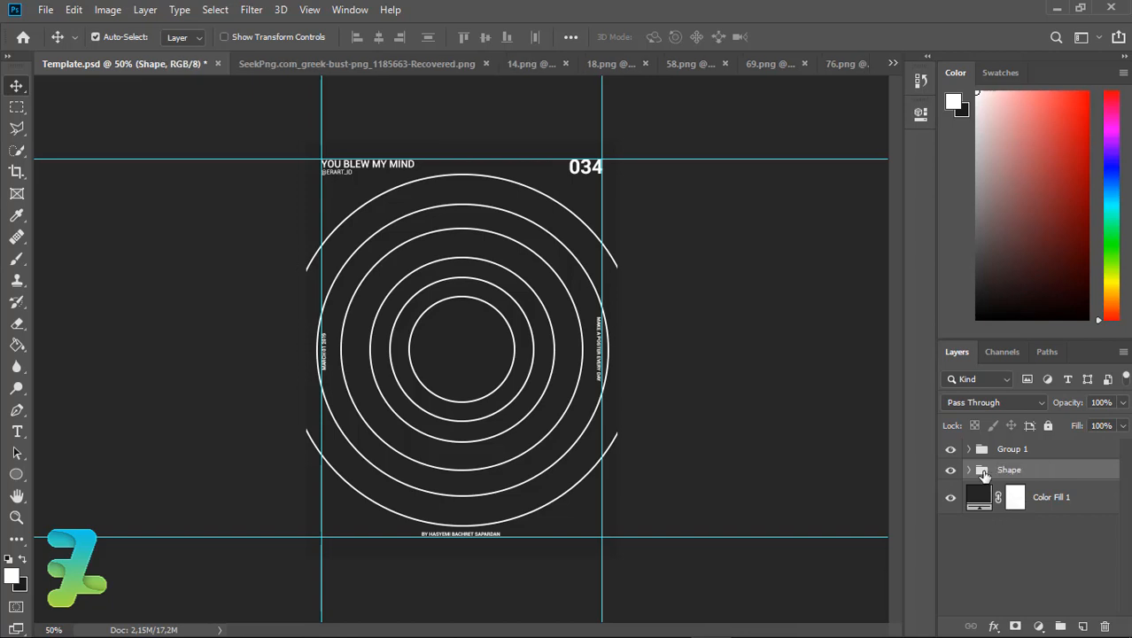
{"action": "right_click", "coordinate": [983, 476]}
{"action": "right_click", "coordinate": [1036, 475]}
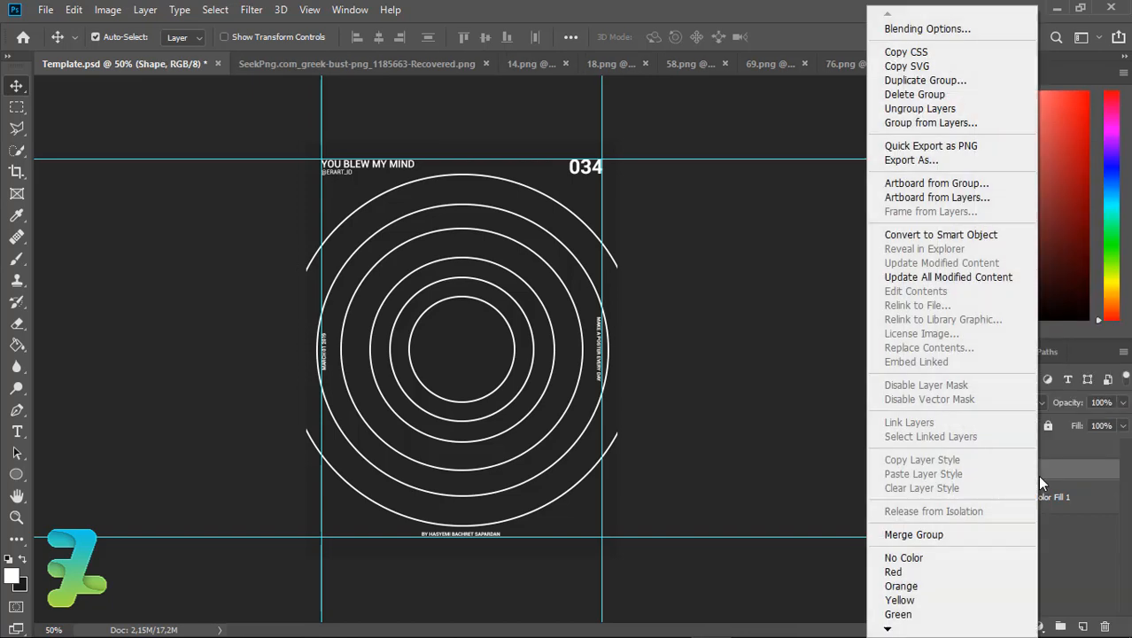
{"action": "left_click", "coordinate": [938, 239]}
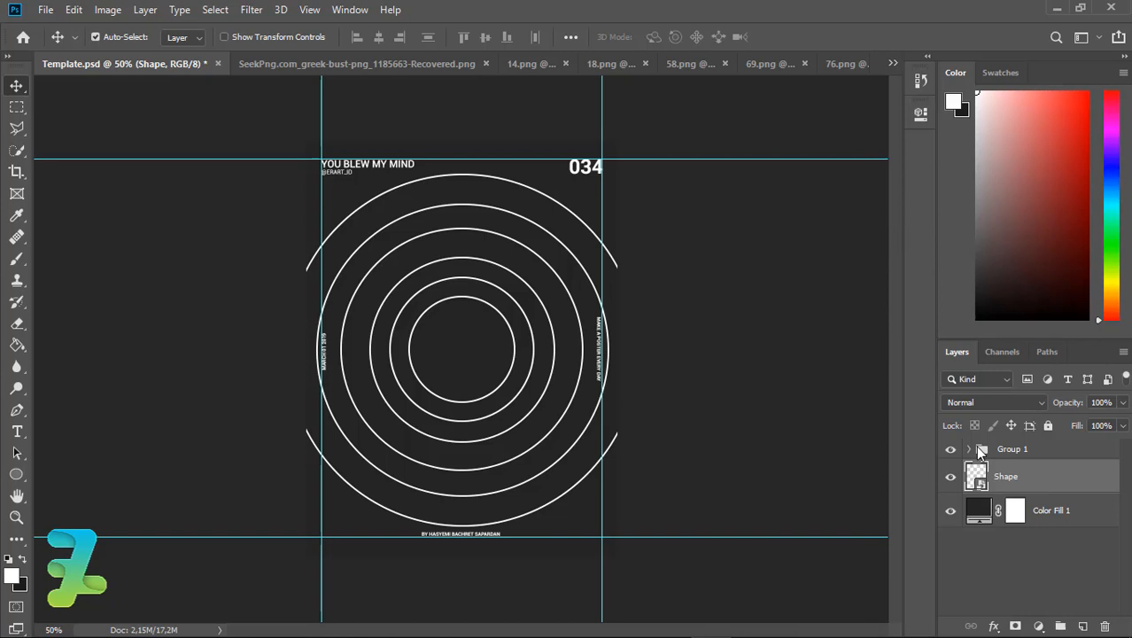
Add a gradient fill layer above the Shape layer using the Violet, Orange preset.
{"action": "left_click", "coordinate": [1039, 627]}
{"action": "left_click", "coordinate": [1028, 349]}
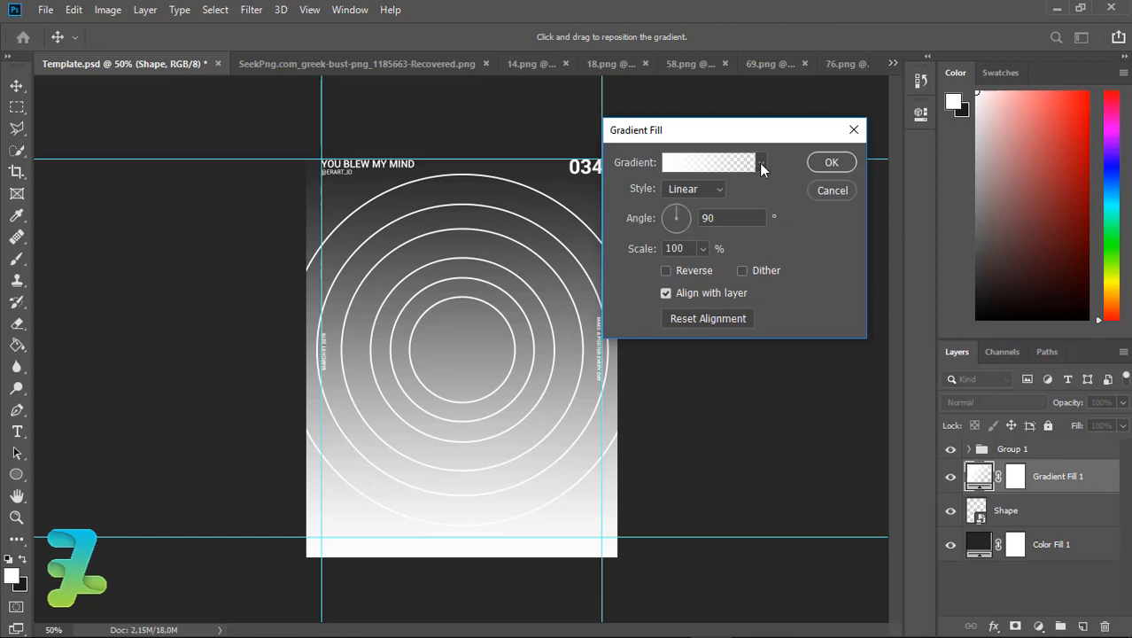
{"action": "left_click", "coordinate": [761, 164]}
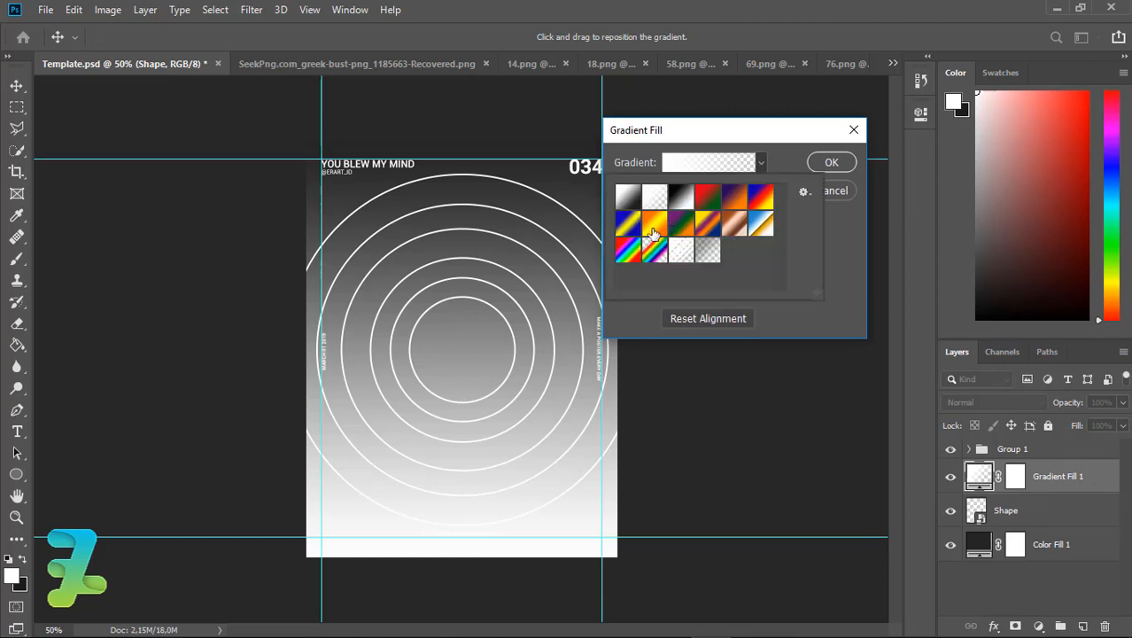
{"action": "left_click", "coordinate": [728, 201]}
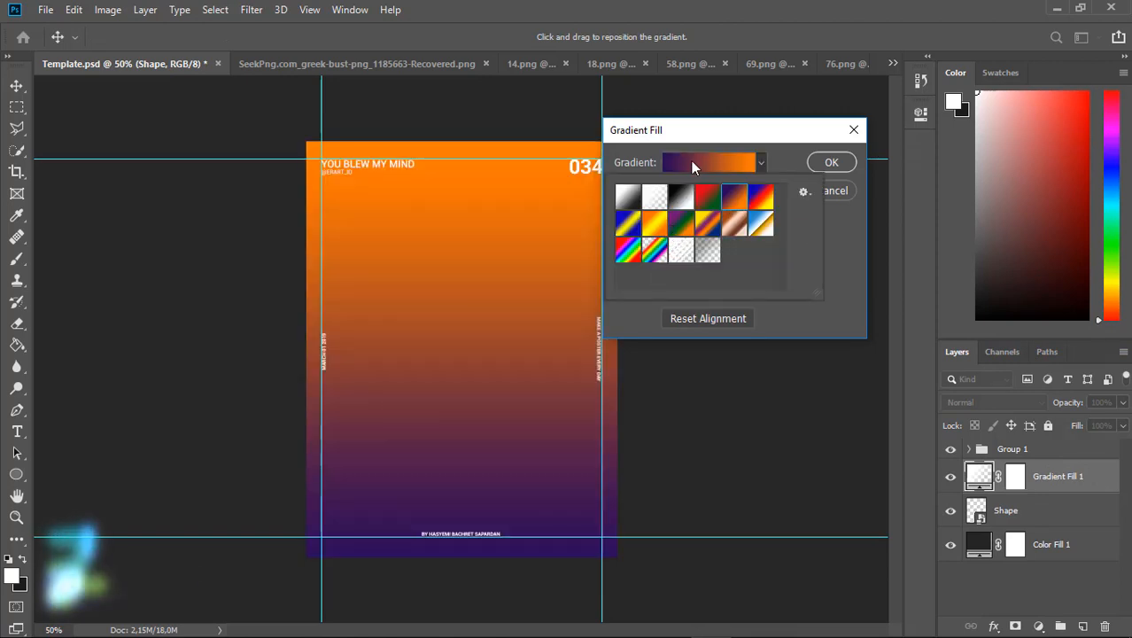
Recolour the gradient's violet stop to dark orange-red #872203.
{"action": "left_click", "coordinate": [691, 160]}
{"action": "left_click", "coordinate": [693, 165]}
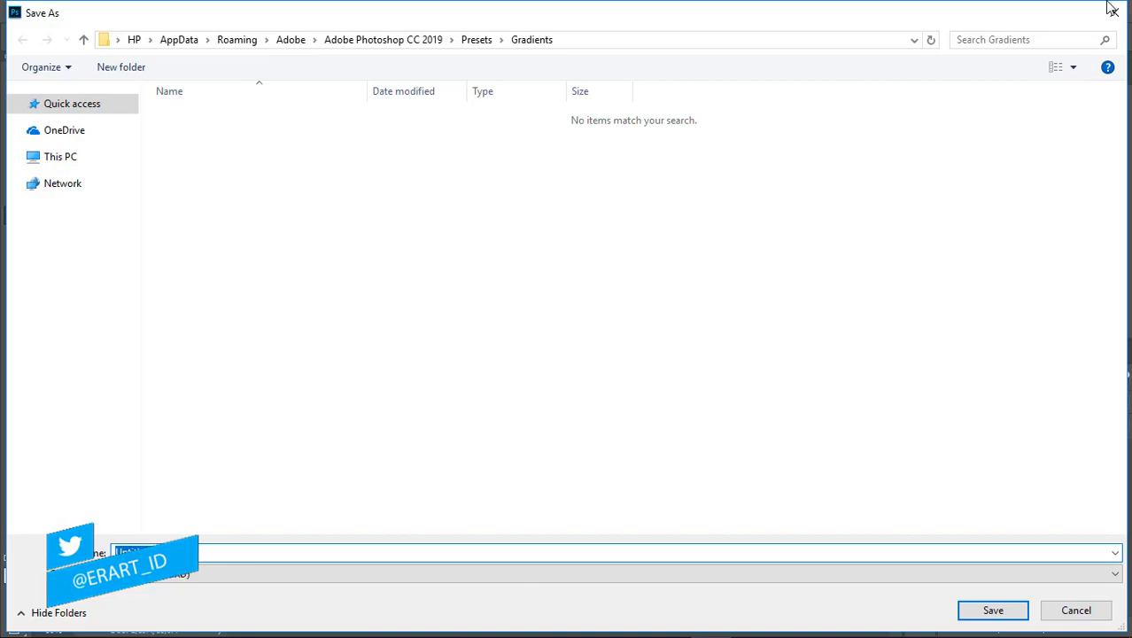
{"action": "left_click", "coordinate": [1113, 11]}
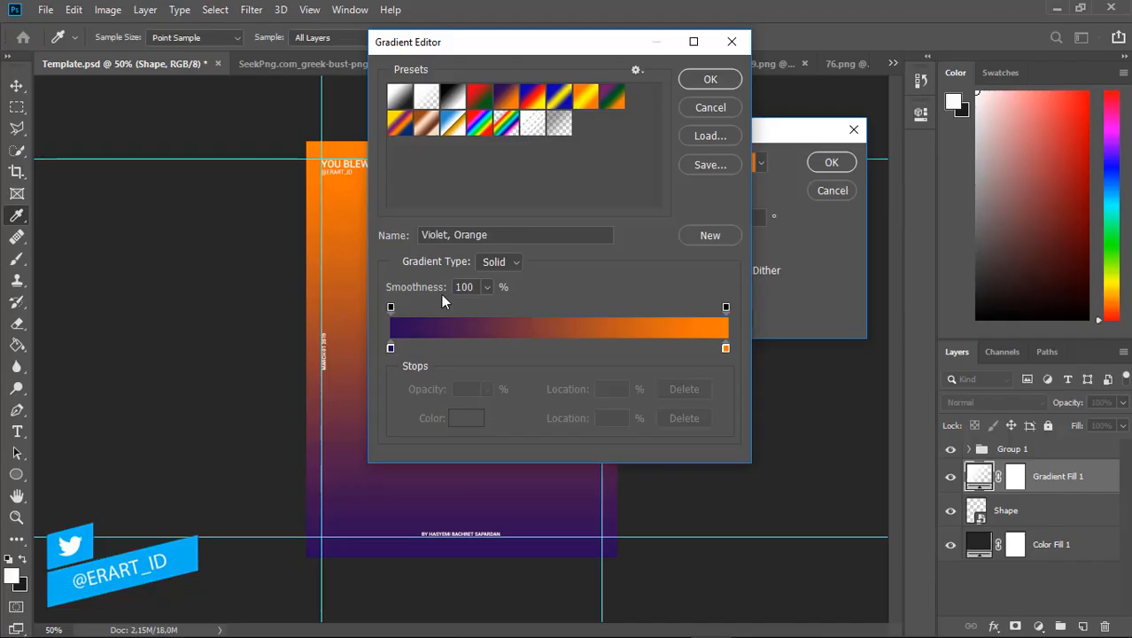
{"action": "left_click", "coordinate": [391, 349]}
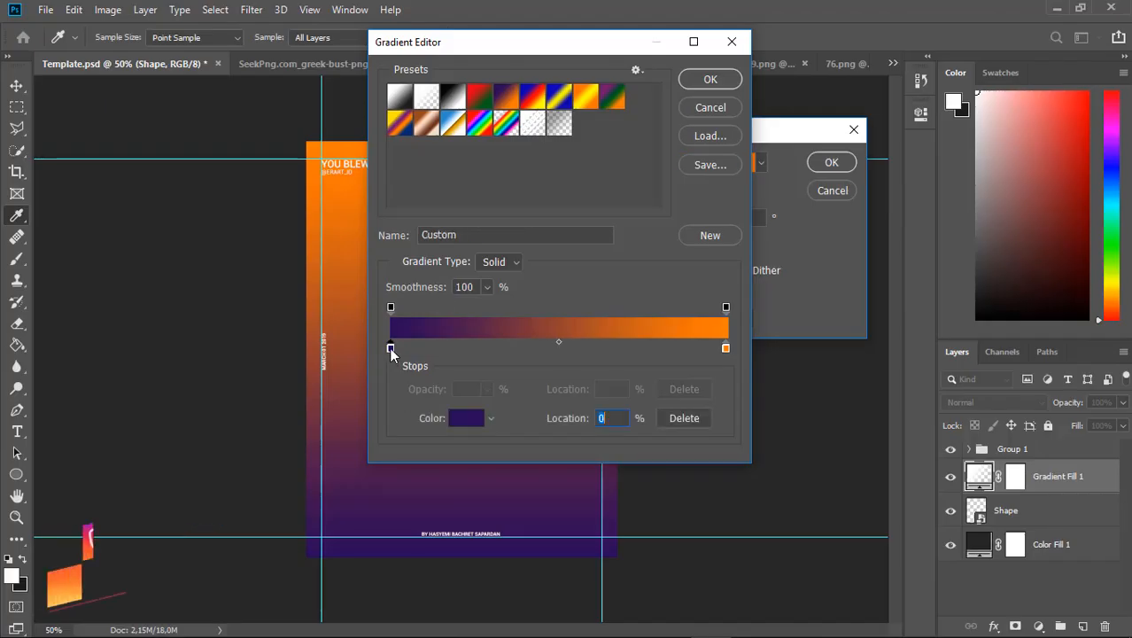
{"action": "double_click", "coordinate": [391, 348]}
{"action": "left_click", "coordinate": [921, 146]}
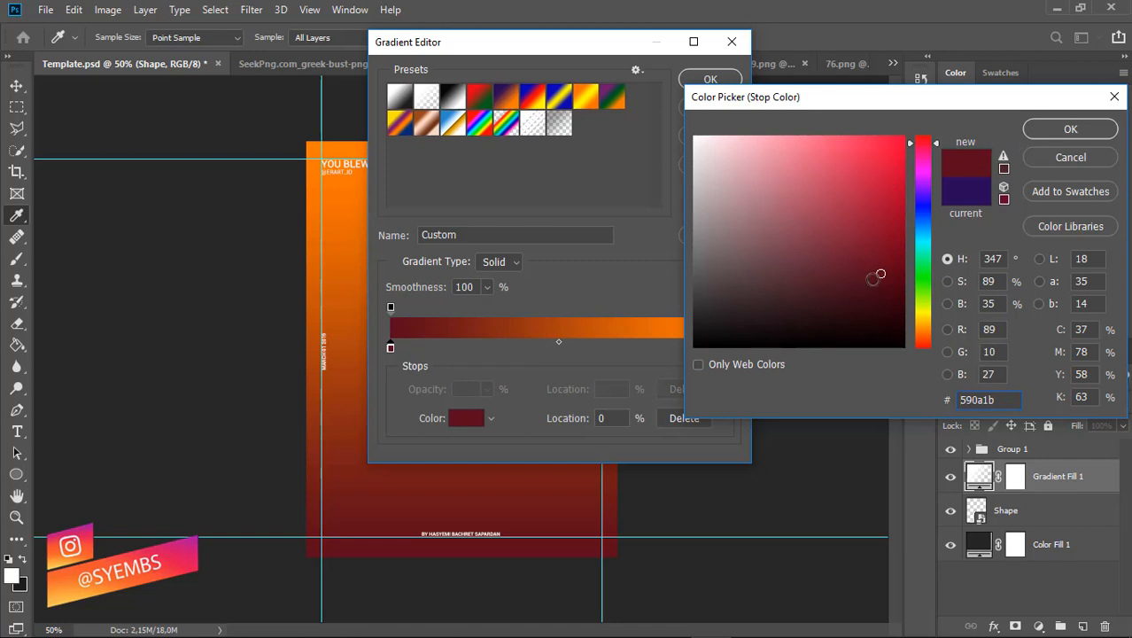
{"action": "left_click", "coordinate": [923, 340]}
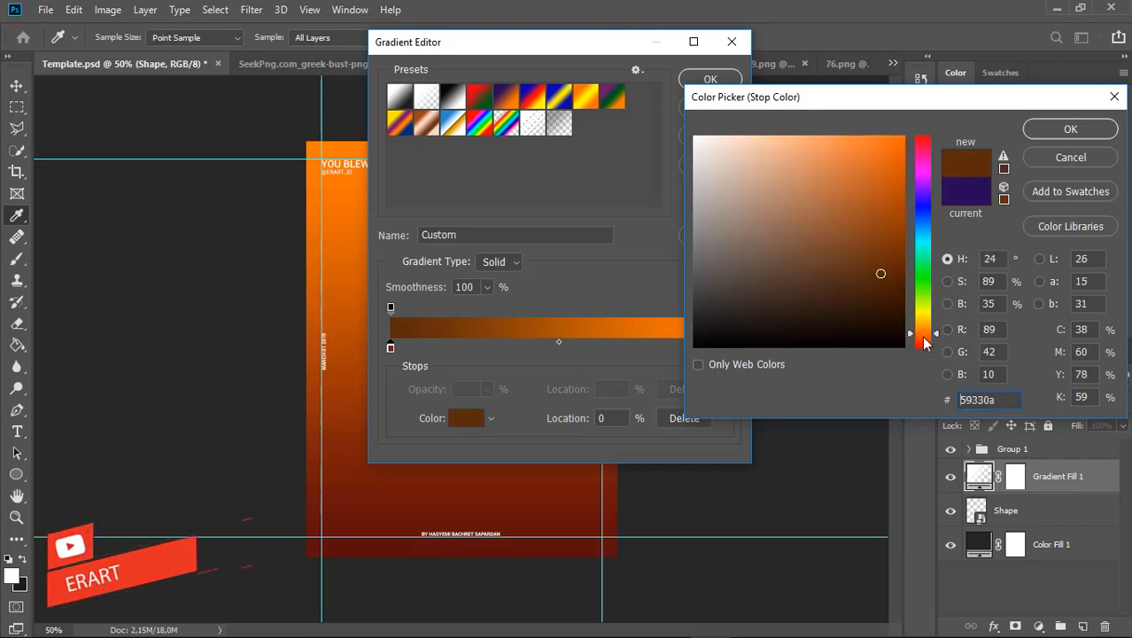
{"action": "left_click_drag", "start_coordinate": [897, 145], "coordinate": [904, 134]}
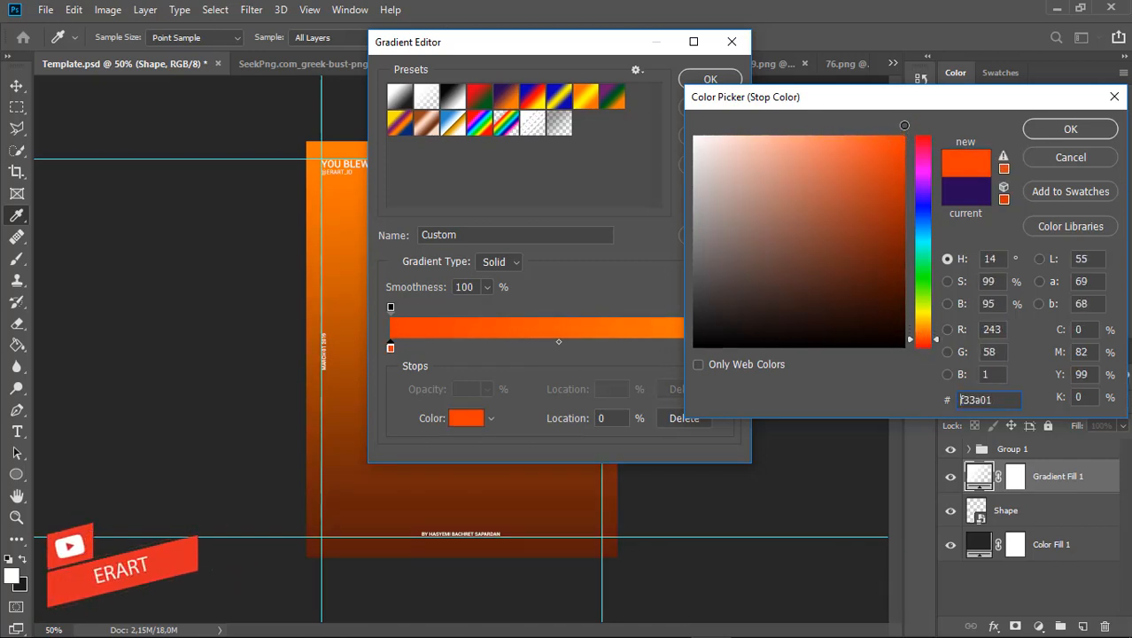
{"action": "left_click_drag", "start_coordinate": [903, 202], "coordinate": [900, 236]}
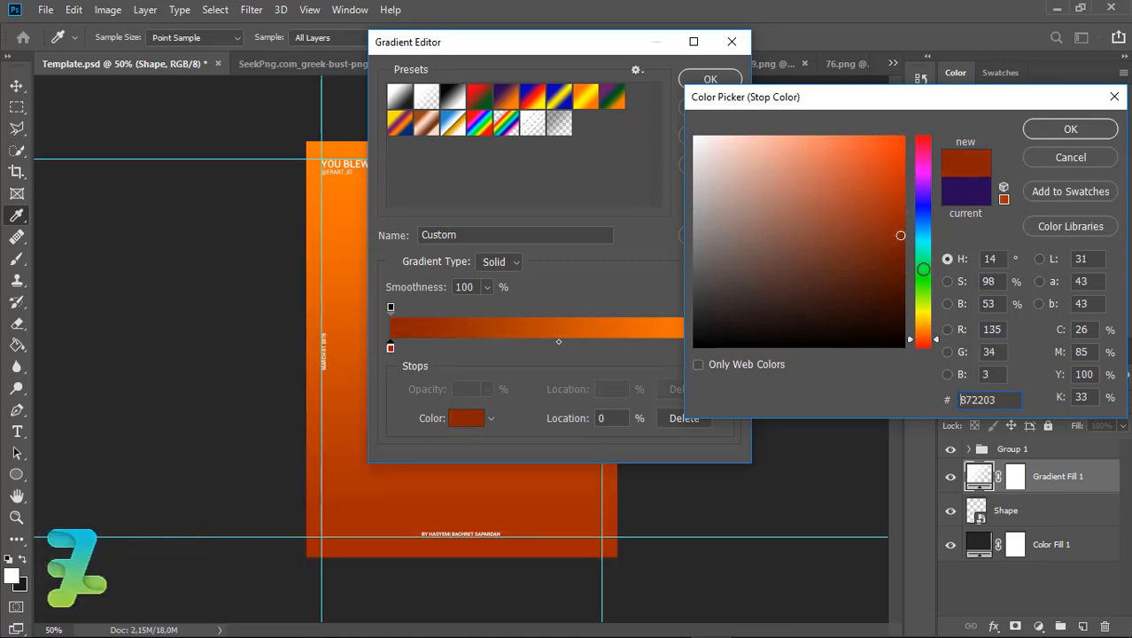
{"action": "left_click", "coordinate": [1060, 130]}
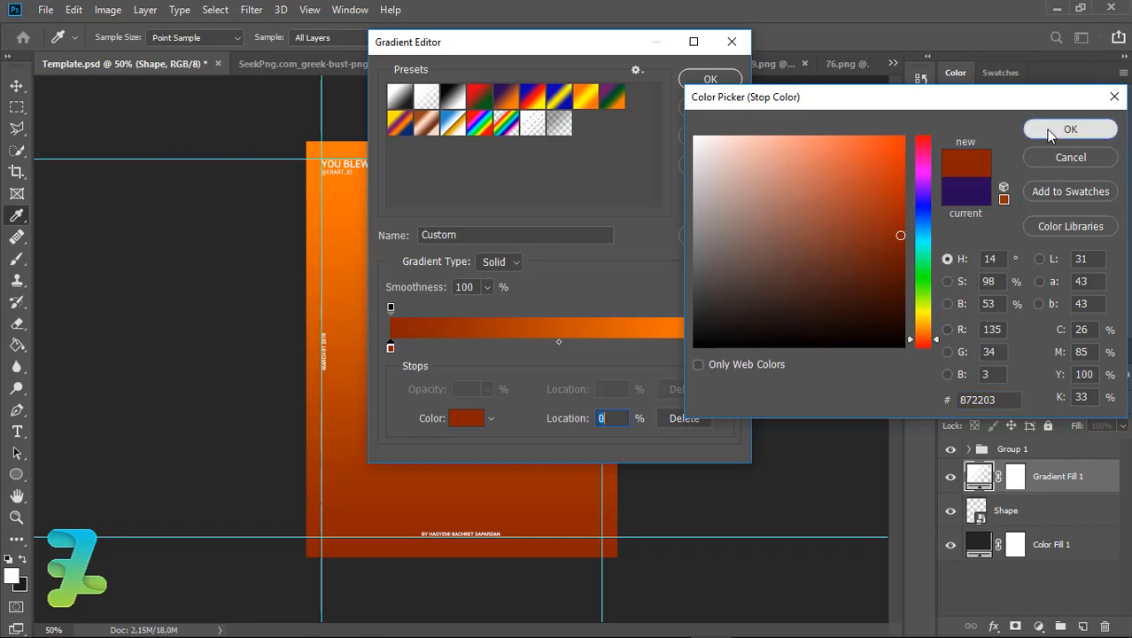
Accept the edited gradient and clip the gradient fill to the Shape layer.
{"action": "left_click", "coordinate": [711, 79]}
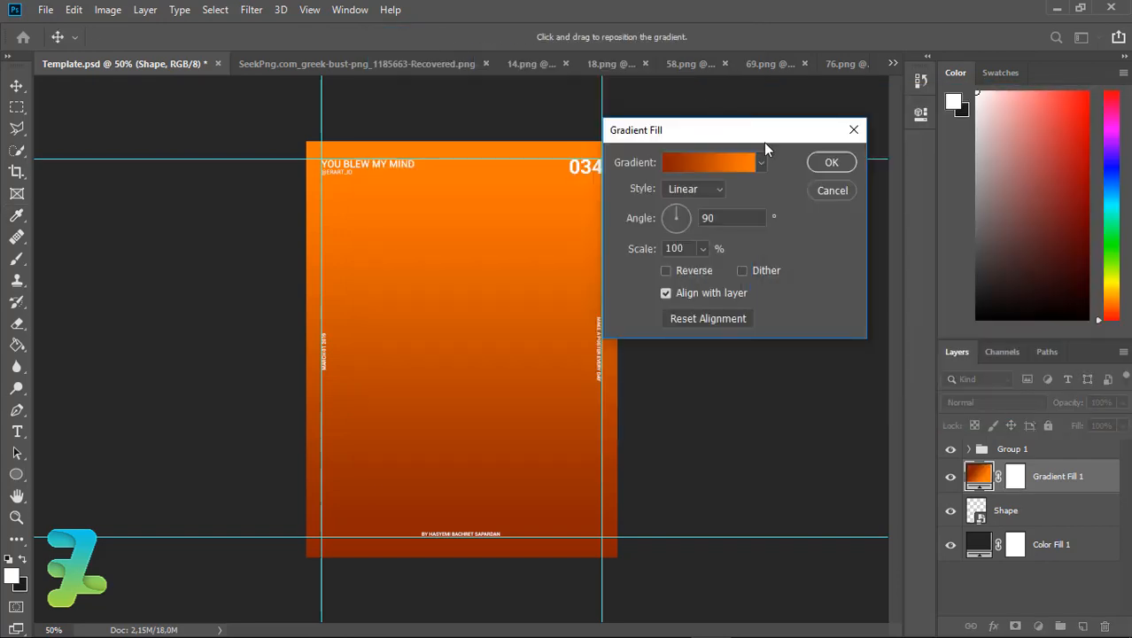
{"action": "left_click", "coordinate": [831, 161]}
{"action": "right_click", "coordinate": [1097, 479]}
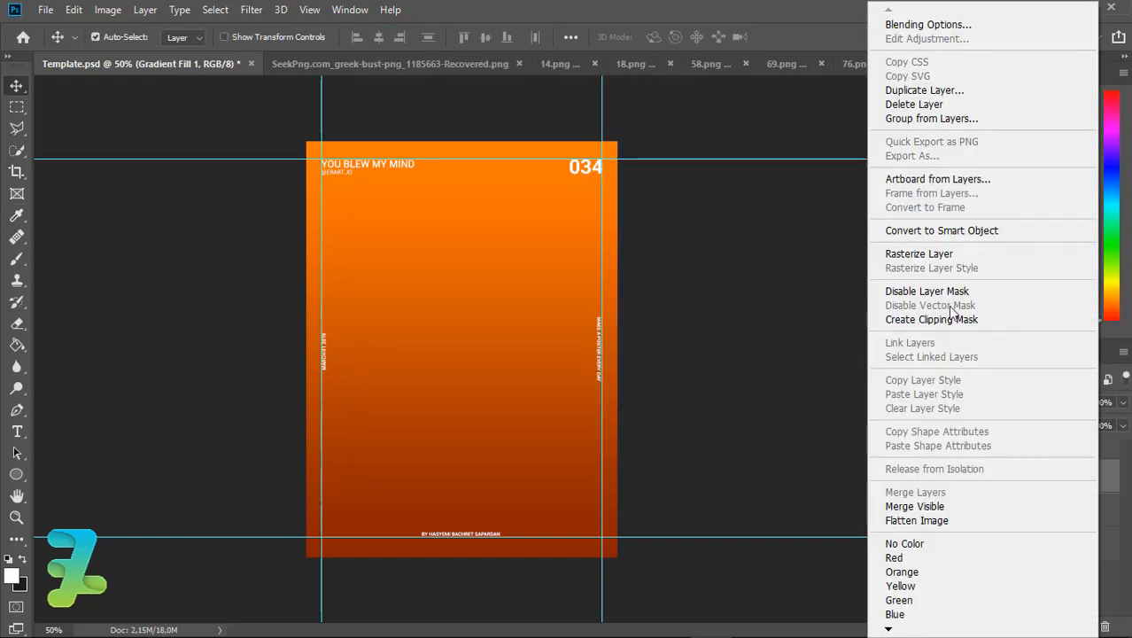
{"action": "left_click", "coordinate": [948, 318]}
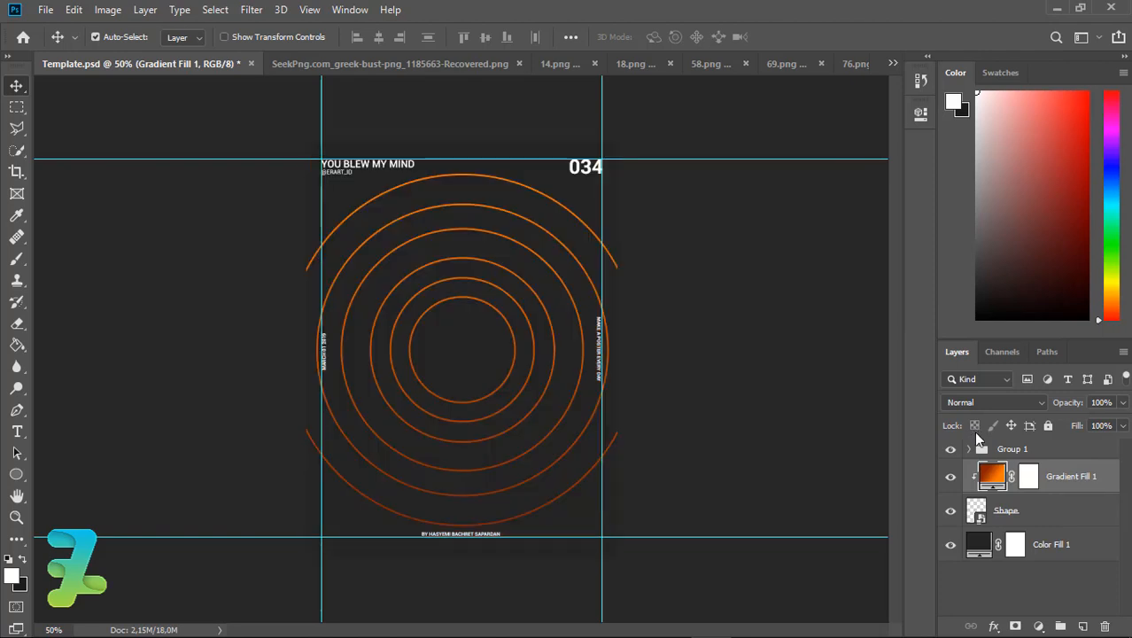
Apply a Sine Wave distortion to the Shape layer: 24 generators, wavelength 297–587, amplitude 20–75, scale 79% by 92%, repeating edge pixels.
{"action": "left_click", "coordinate": [596, 250]}
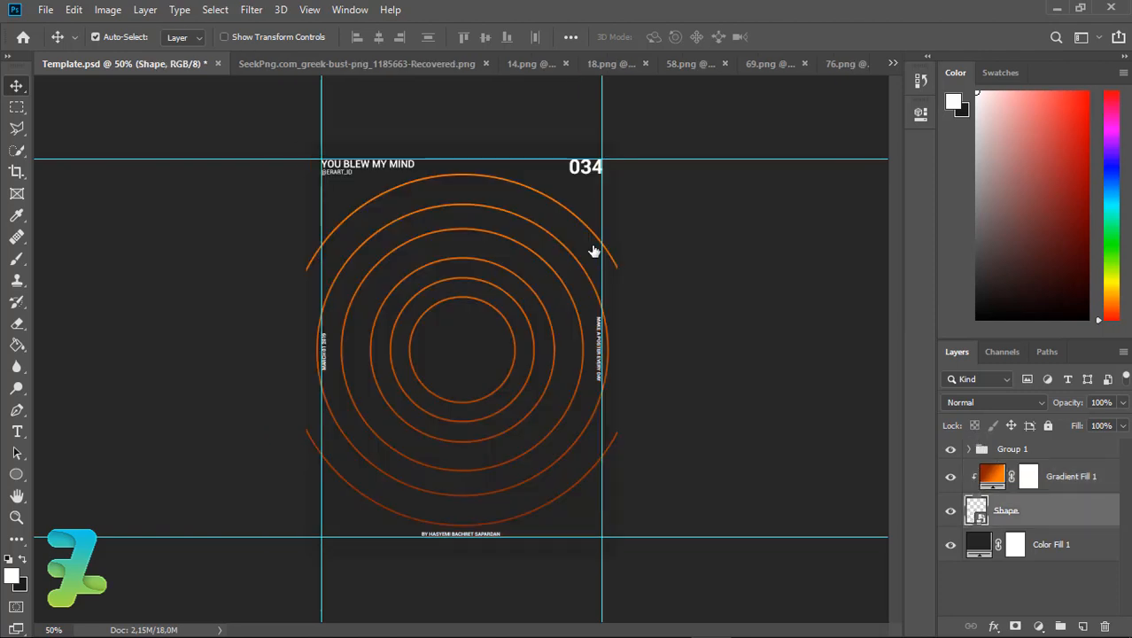
{"action": "left_click", "coordinate": [252, 9]}
{"action": "mouse_move", "coordinate": [381, 222]}
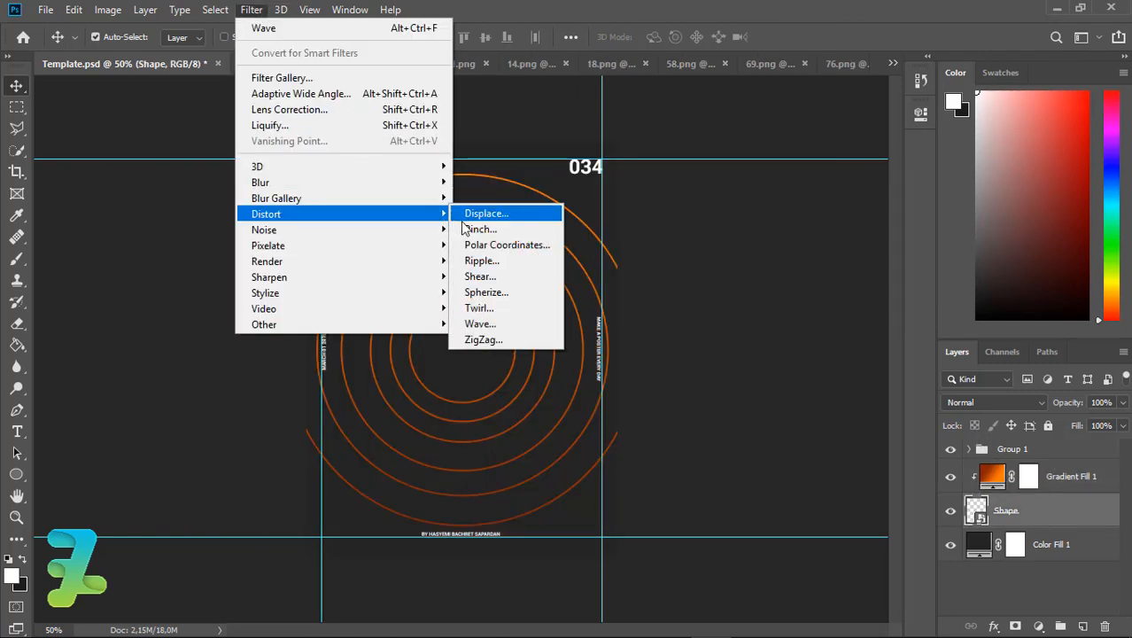
{"action": "left_click", "coordinate": [480, 324]}
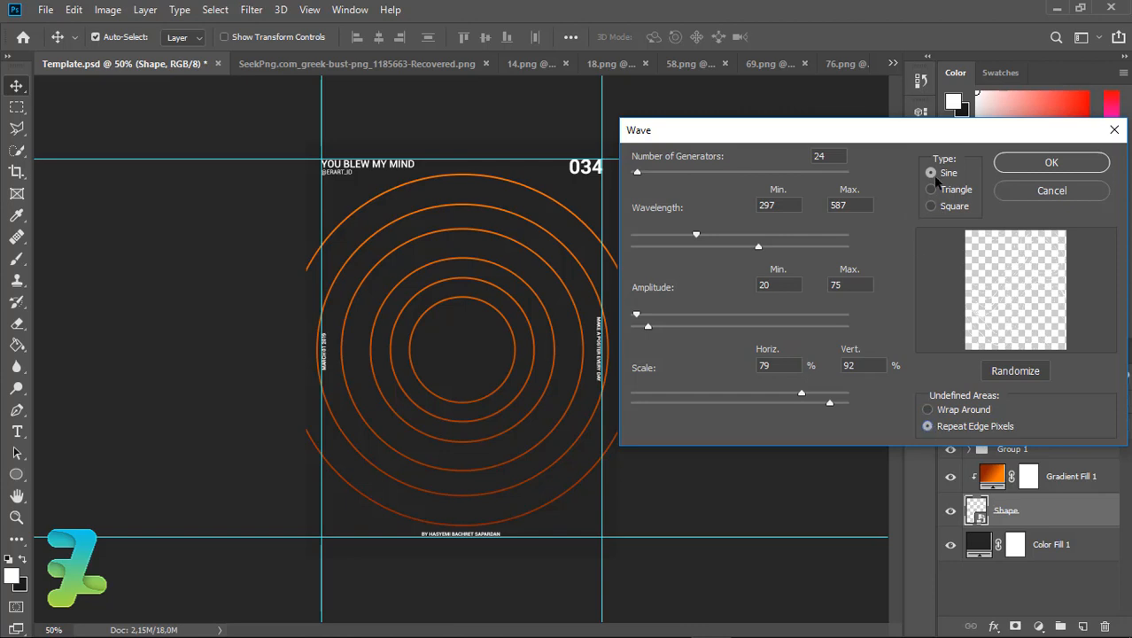
{"action": "left_click", "coordinate": [1050, 160]}
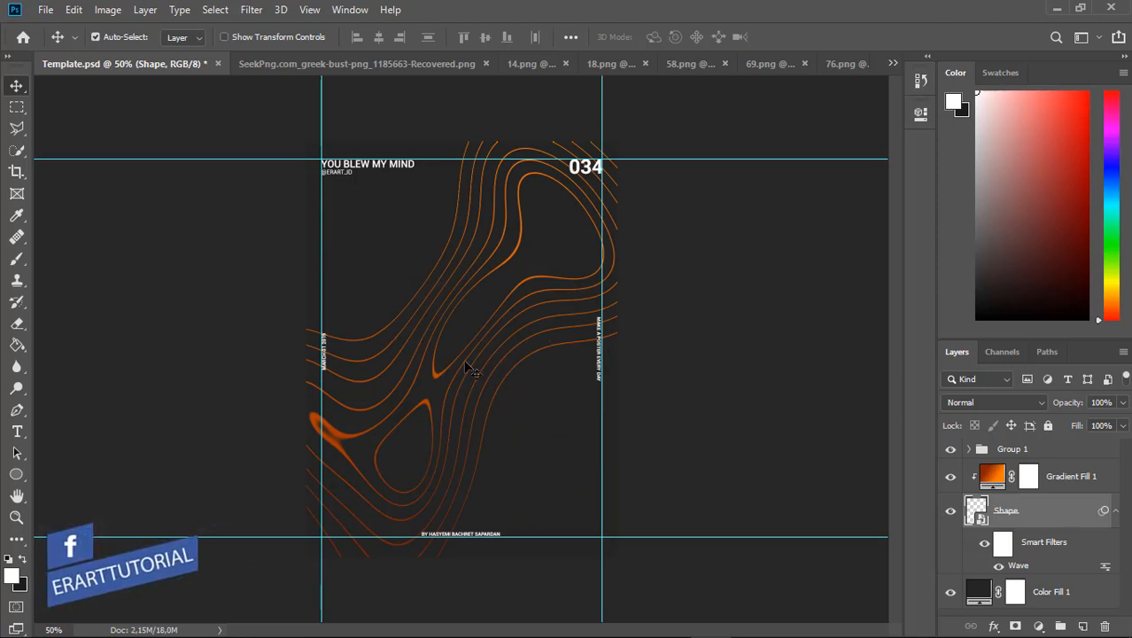
Float the greek-bust document in its own window and copy the bust into the poster.
{"action": "left_click", "coordinate": [406, 63]}
{"action": "right_click", "coordinate": [379, 66]}
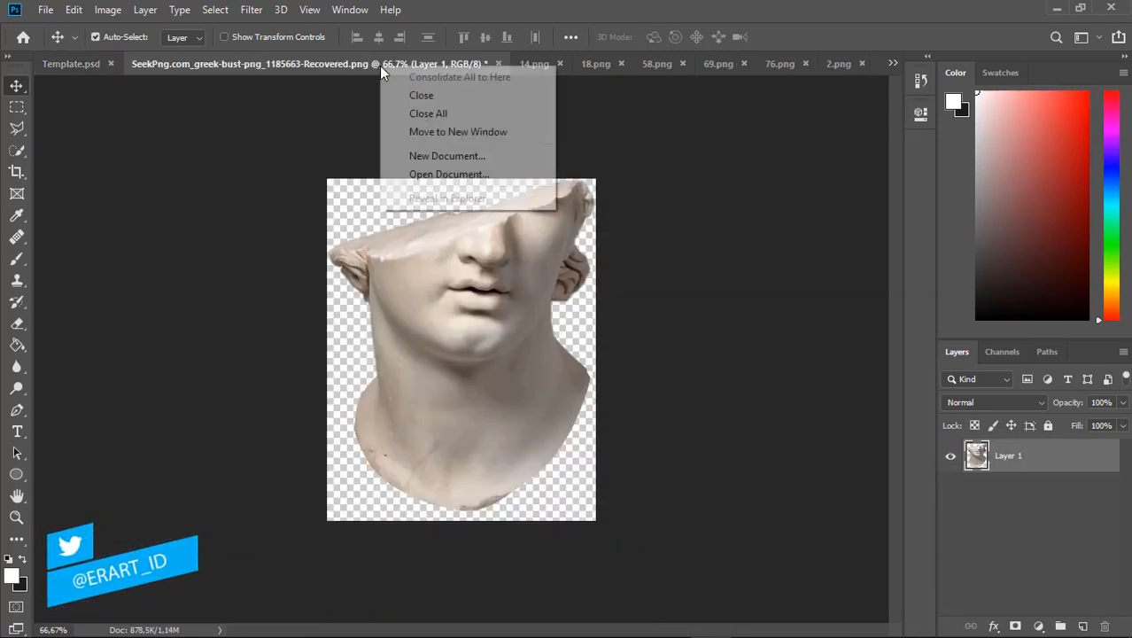
{"action": "left_click", "coordinate": [405, 133]}
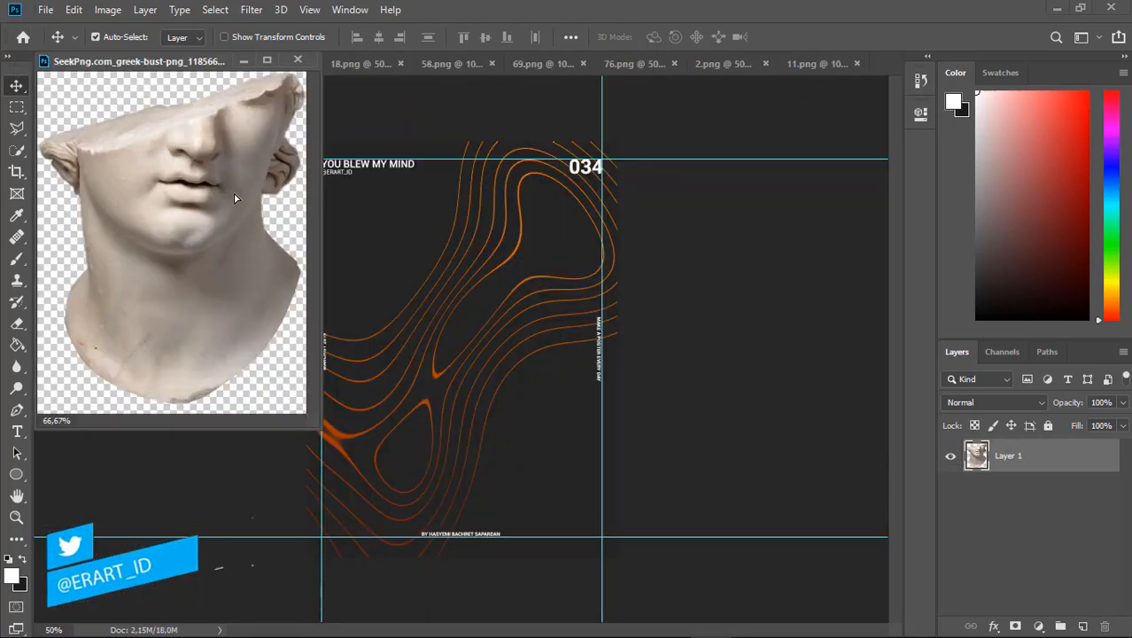
{"action": "left_click_drag", "start_coordinate": [236, 198], "coordinate": [472, 352]}
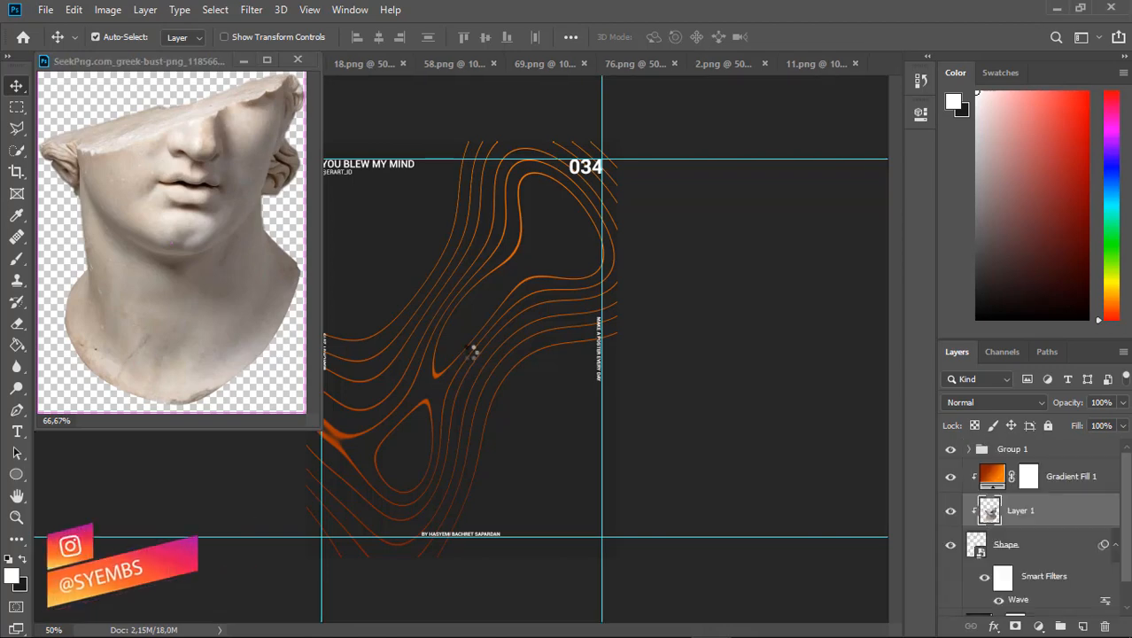
Move the bust layer above the gradient fill and release it from the clipping mask.
{"action": "left_click_drag", "start_coordinate": [992, 510], "coordinate": [980, 442]}
{"action": "right_click", "coordinate": [1072, 468]}
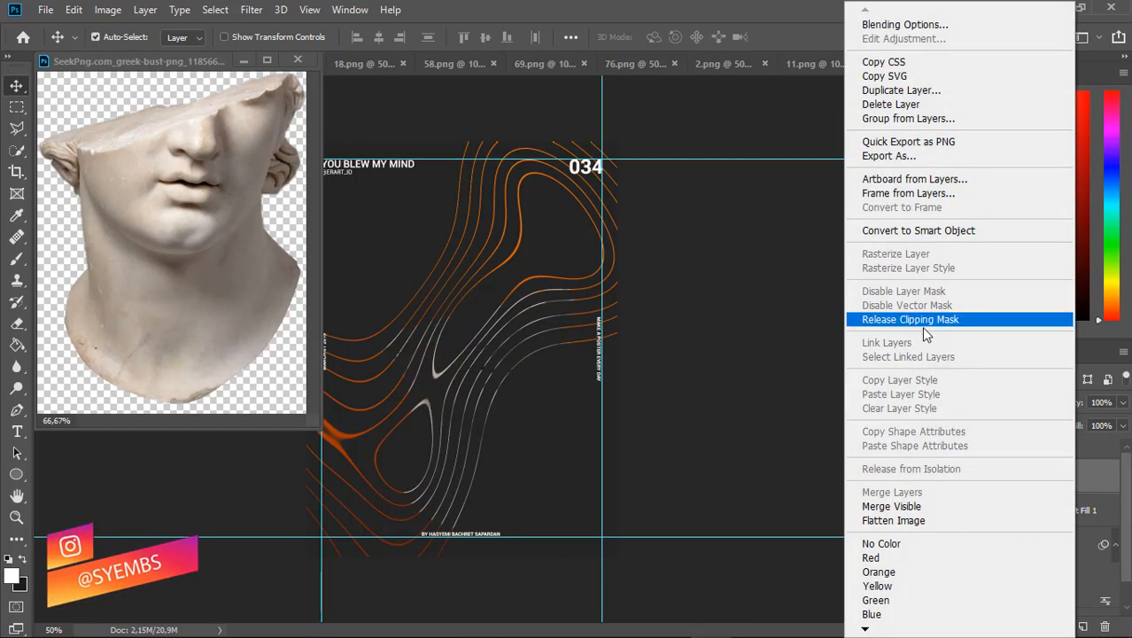
{"action": "left_click", "coordinate": [921, 321]}
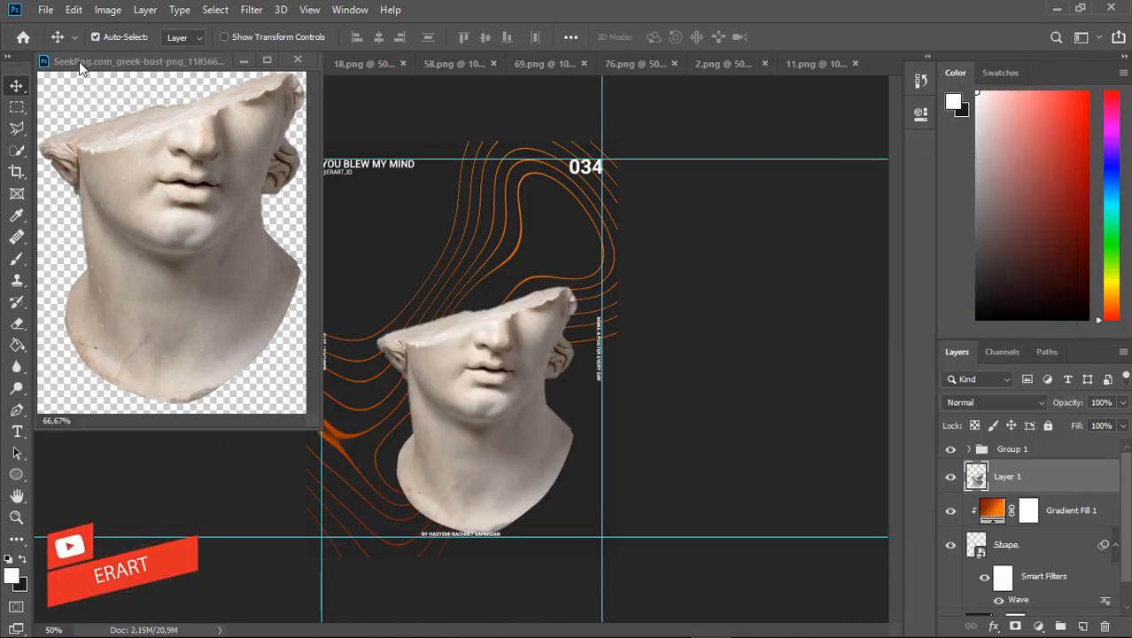
Dock the floating bust document back with the other open files and return to Template.psd.
{"action": "left_click_drag", "start_coordinate": [146, 62], "coordinate": [257, 67]}
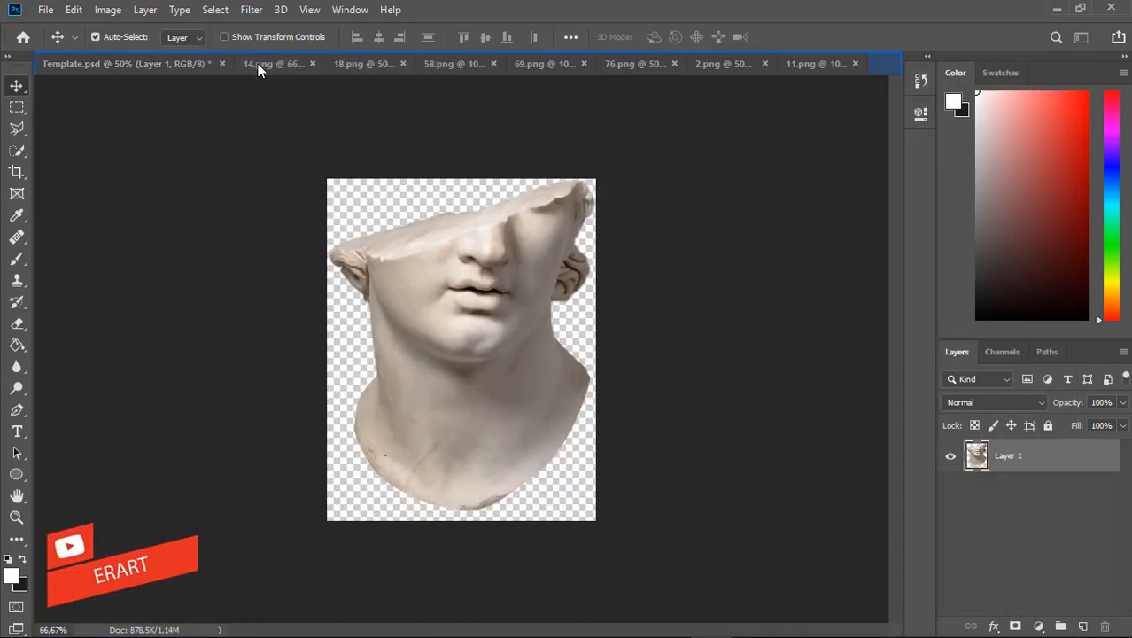
{"action": "left_click", "coordinate": [351, 9]}
{"action": "left_click", "coordinate": [416, 529]}
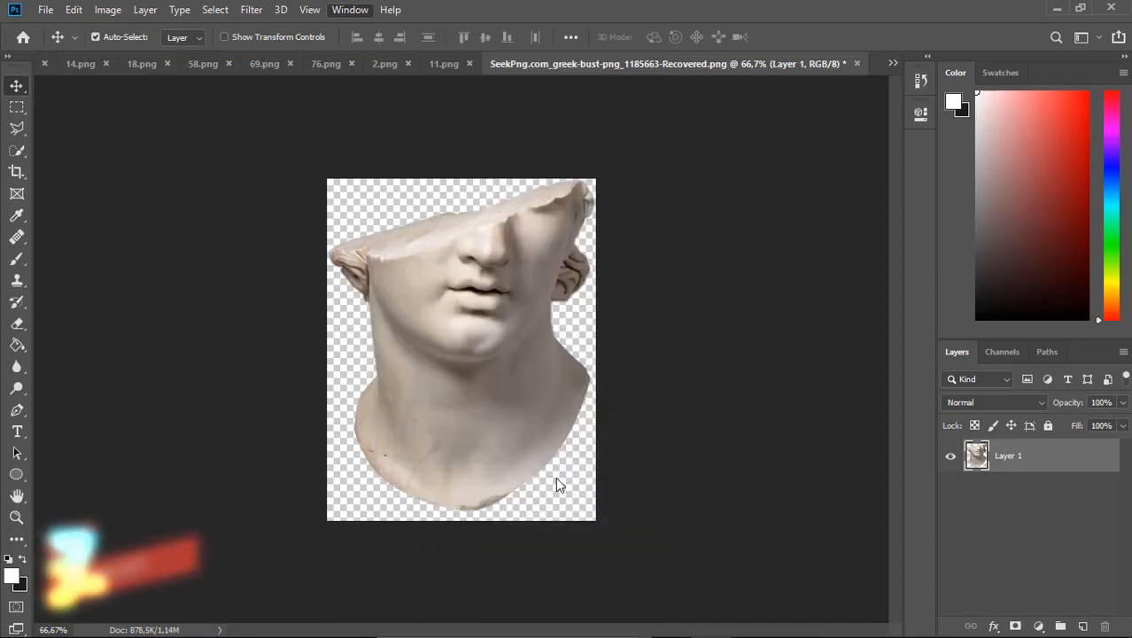
Centre the bust horizontally and vertically on the whole canvas, then clear the selection.
{"action": "key", "text": "ctrl+a"}
{"action": "left_click", "coordinate": [379, 37]}
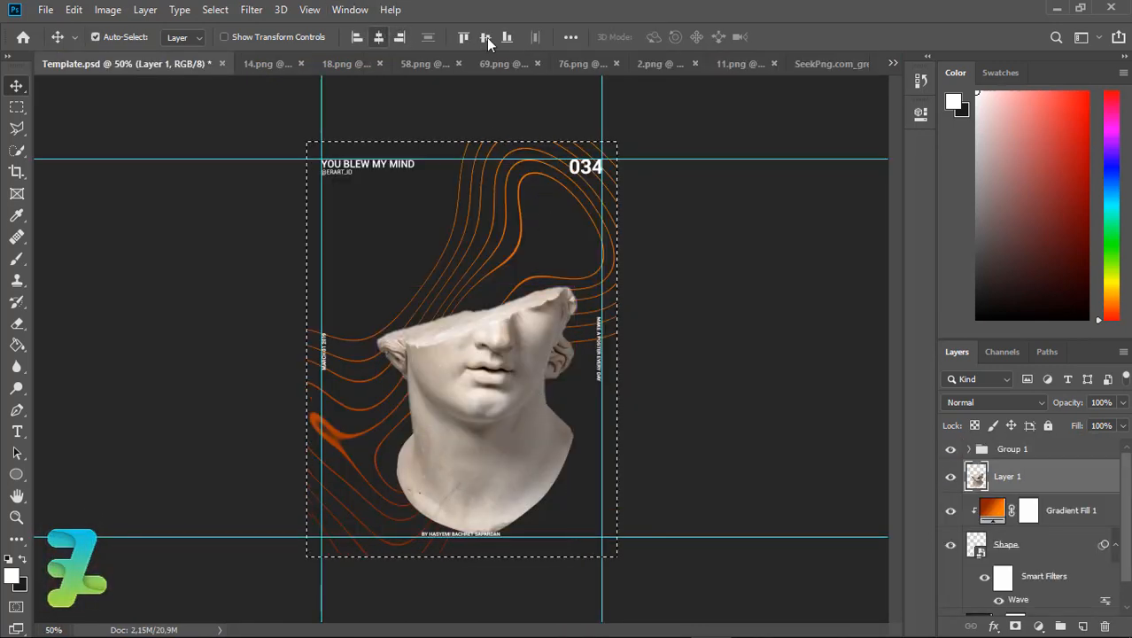
{"action": "left_click", "coordinate": [486, 40]}
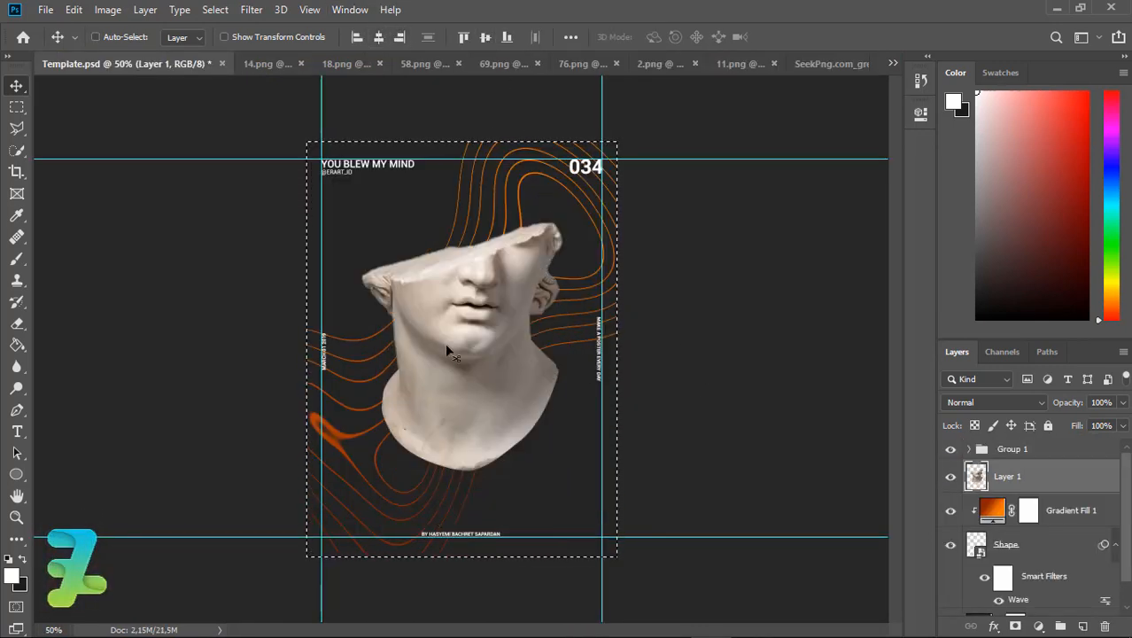
{"action": "key", "text": "ctrl+d"}
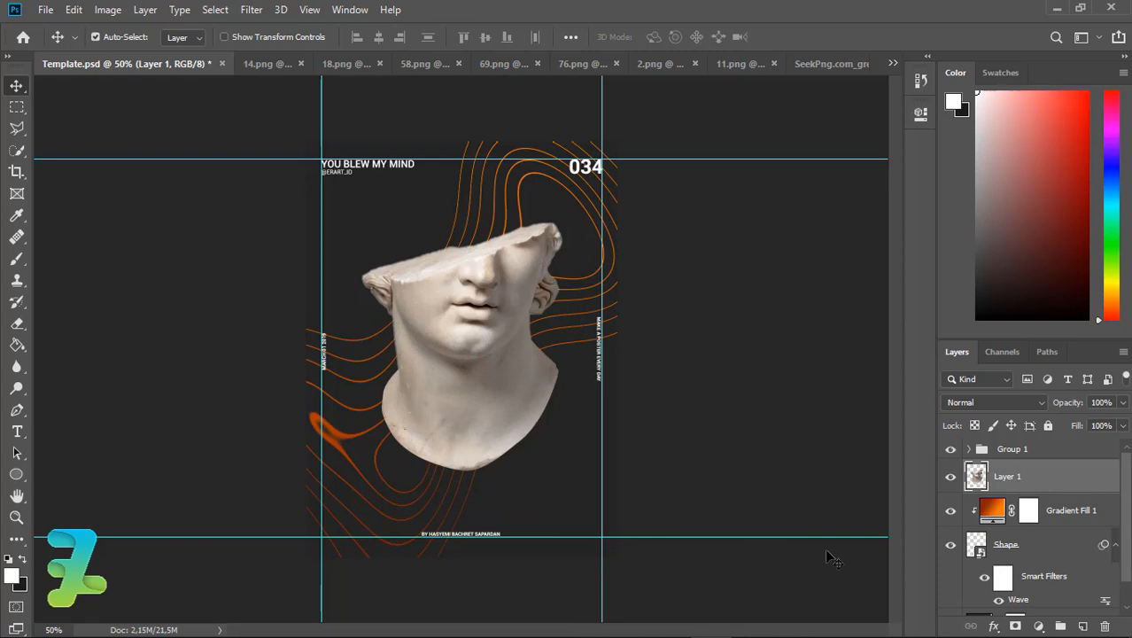
Add a Color Balance adjustment clipped to the bust layer and shift its midtones toward red.
{"action": "left_click", "coordinate": [1040, 627]}
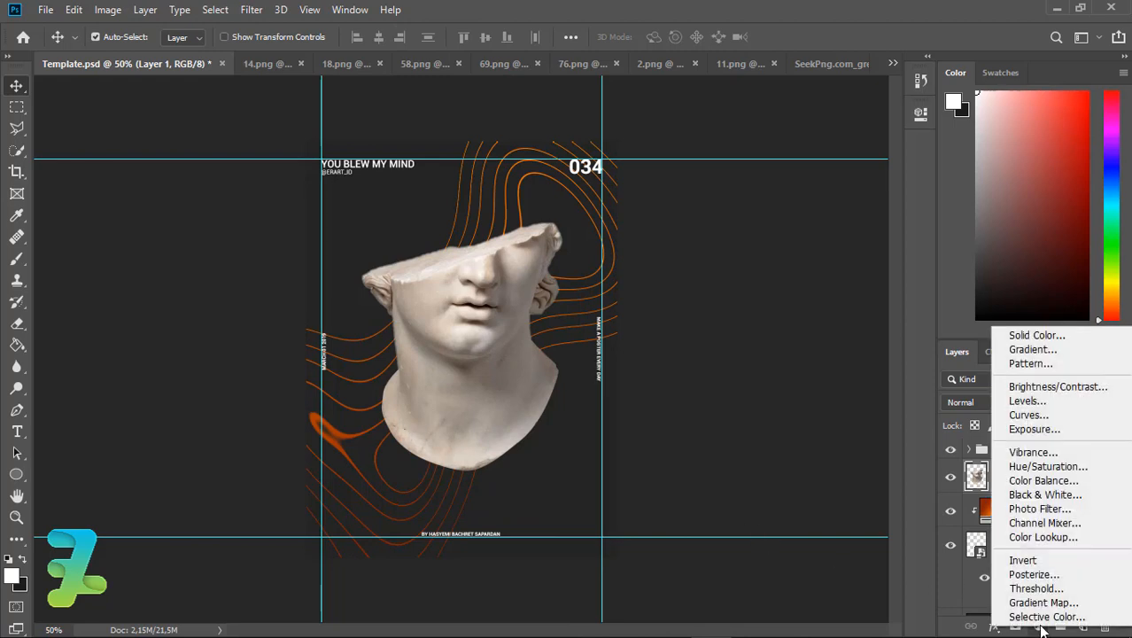
{"action": "left_click", "coordinate": [1032, 482]}
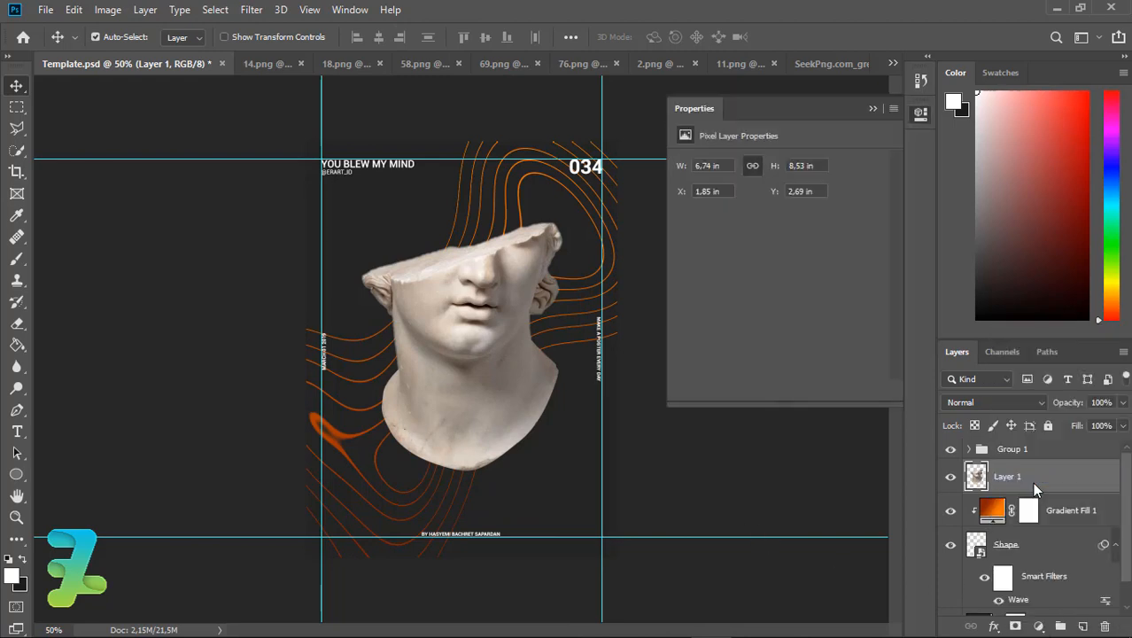
{"action": "right_click", "coordinate": [1099, 479]}
{"action": "left_click", "coordinate": [939, 320]}
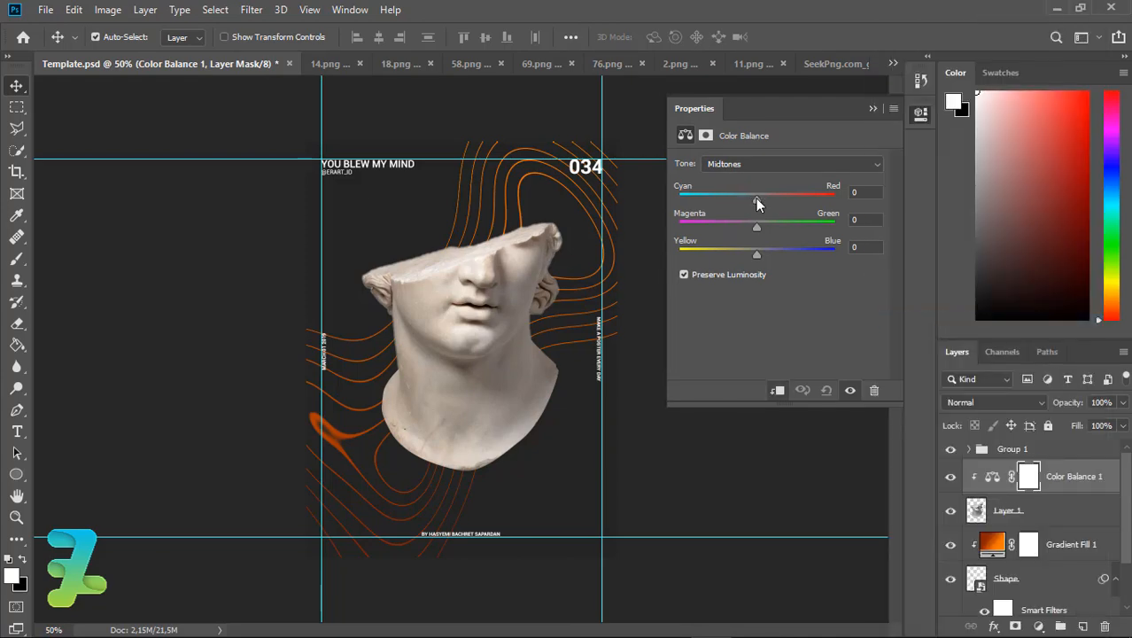
{"action": "left_click_drag", "start_coordinate": [756, 197], "coordinate": [807, 202]}
{"action": "left_click", "coordinate": [872, 108]}
Group the gradient fill with the wave-distorted rings layer and name the group Shape.
{"action": "left_click", "coordinate": [993, 547]}
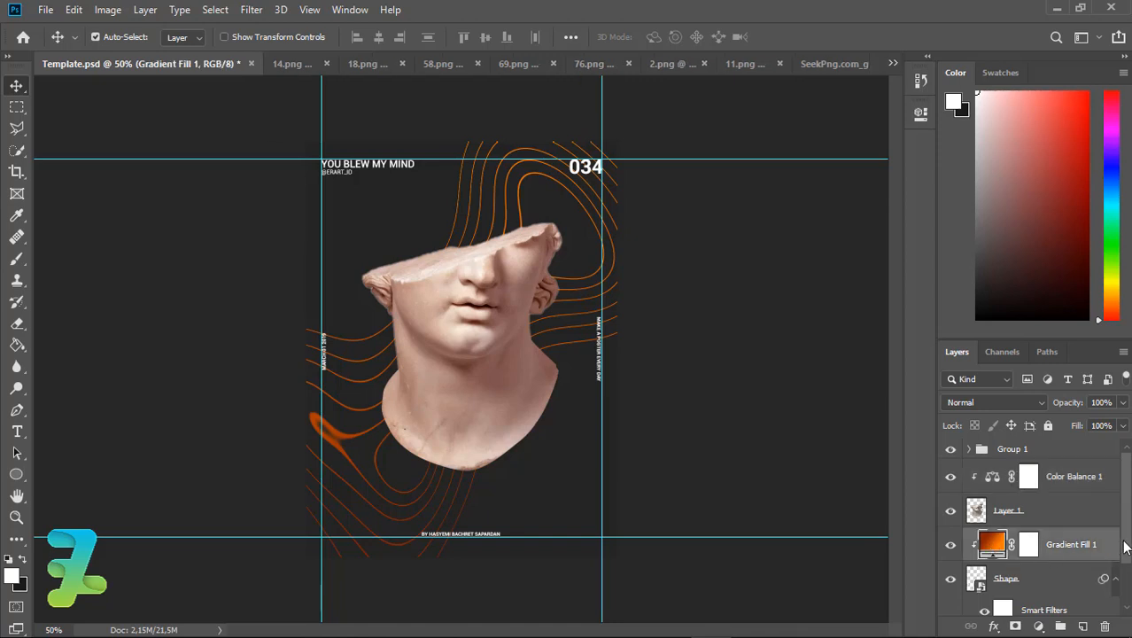
{"action": "scroll", "coordinate": [1126, 548], "scroll_direction": "down", "scroll_amount": 2}
{"action": "left_click", "coordinate": [1057, 536], "text": "shift"}
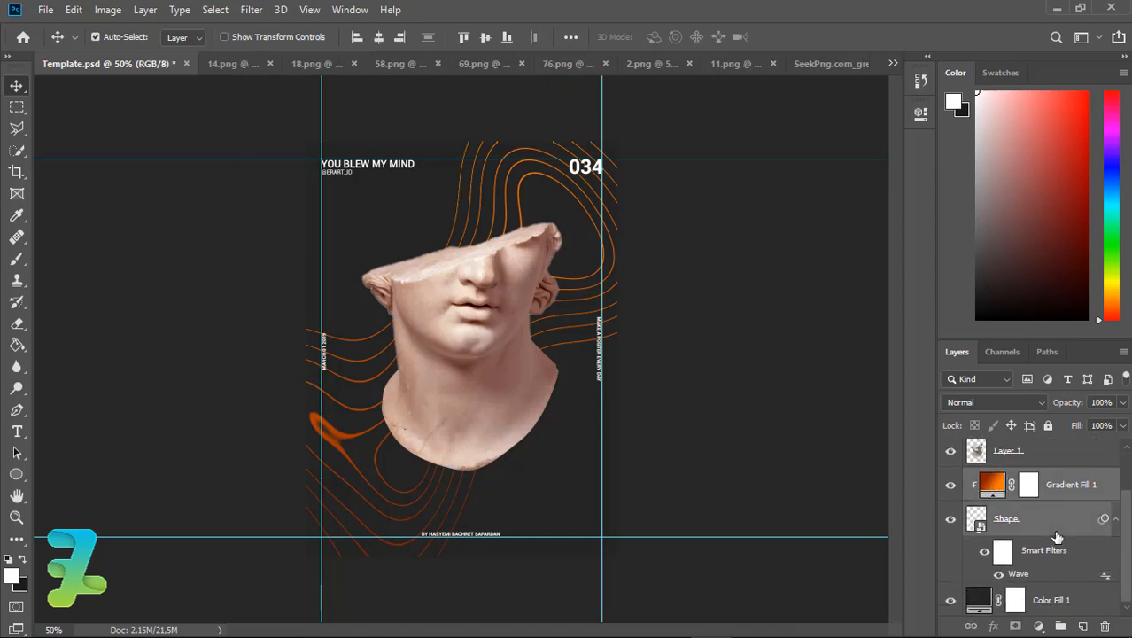
{"action": "key", "text": "ctrl+g"}
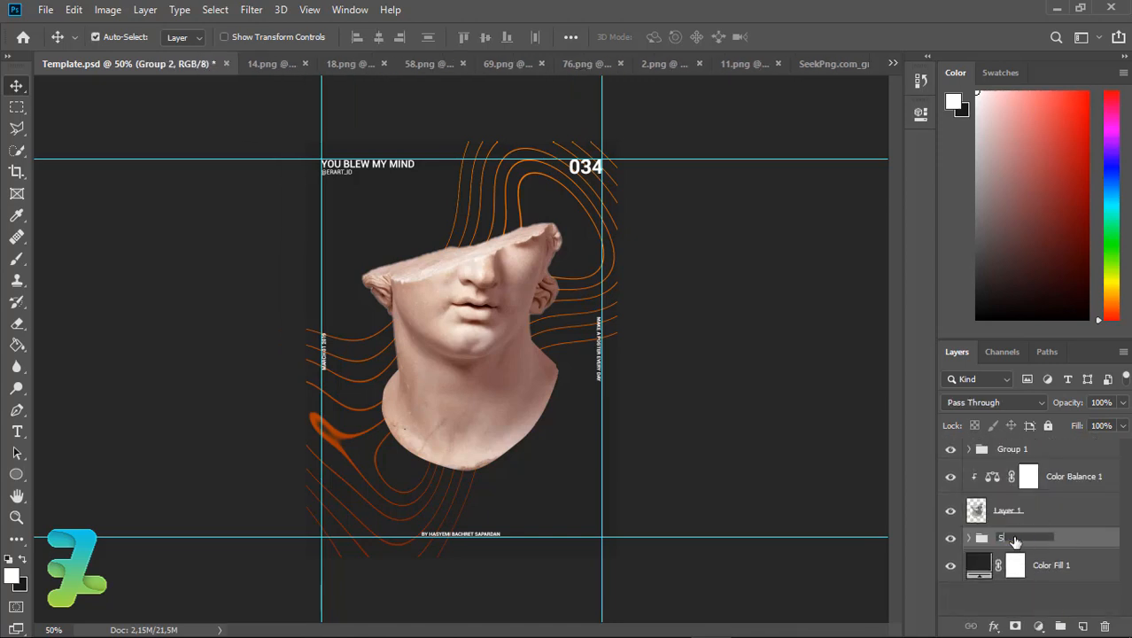
{"action": "key", "text": "Return"}
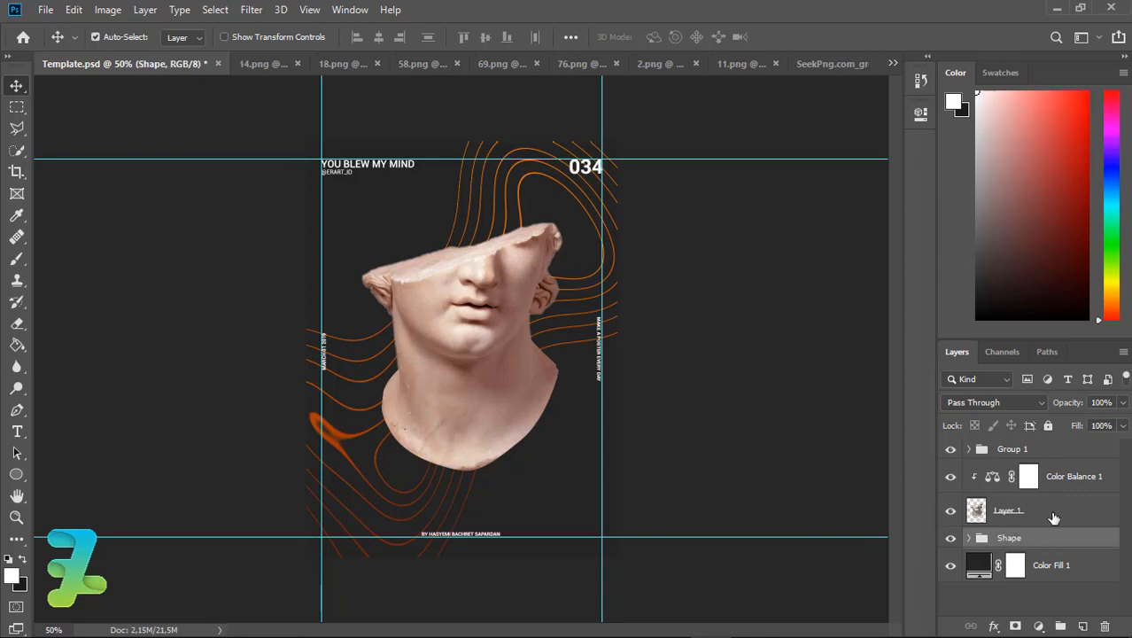
Group the bust layer with its Color Balance adjustment and name the group Staue.
{"action": "left_click", "coordinate": [1054, 517]}
{"action": "left_click", "coordinate": [1001, 476], "text": "shift"}
{"action": "key", "text": "ctrl+g"}
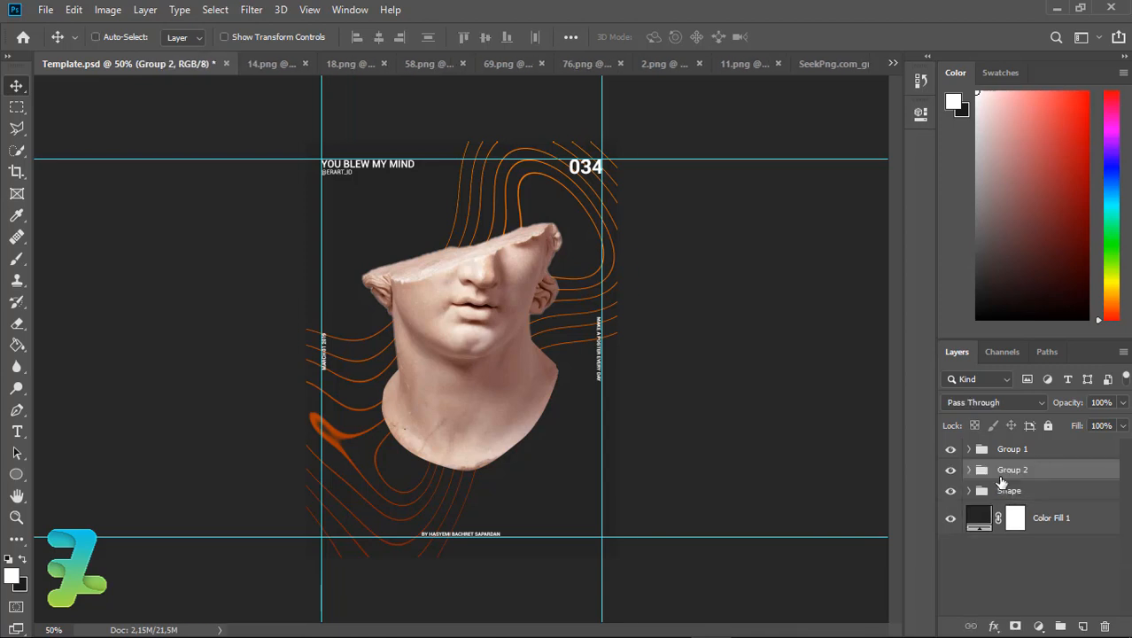
{"action": "type", "text": "Staue"}
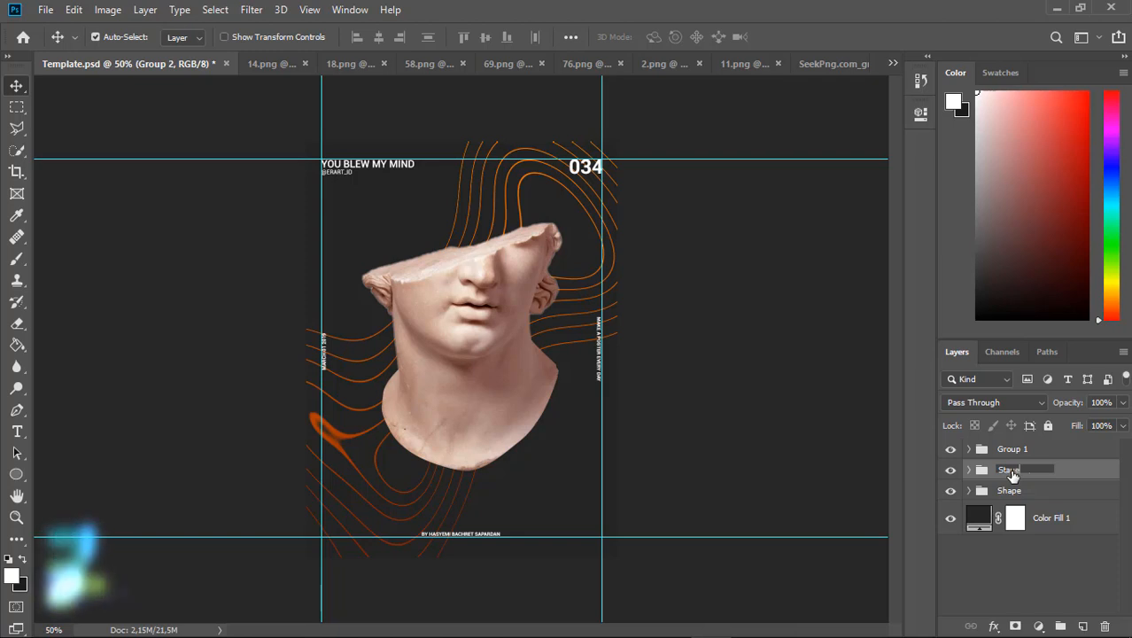
{"action": "key", "text": "Return"}
Add an empty layer above the Shape group and copy the orange rose from 14.png into the poster above it.
{"action": "key", "text": "alt+bracketleft"}
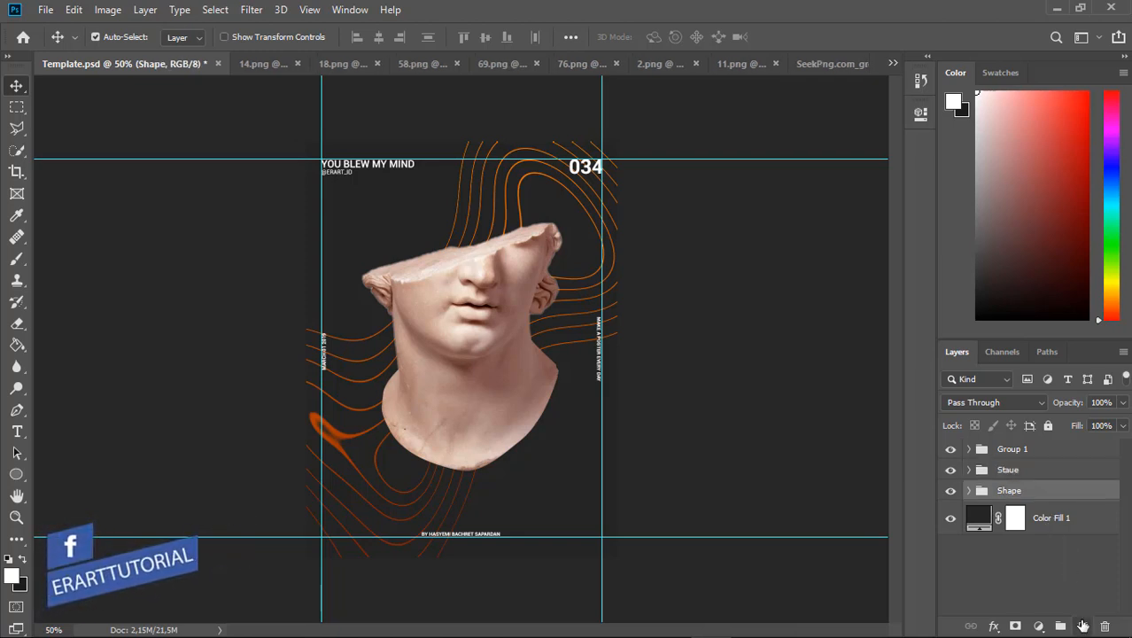
{"action": "left_click", "coordinate": [1083, 625]}
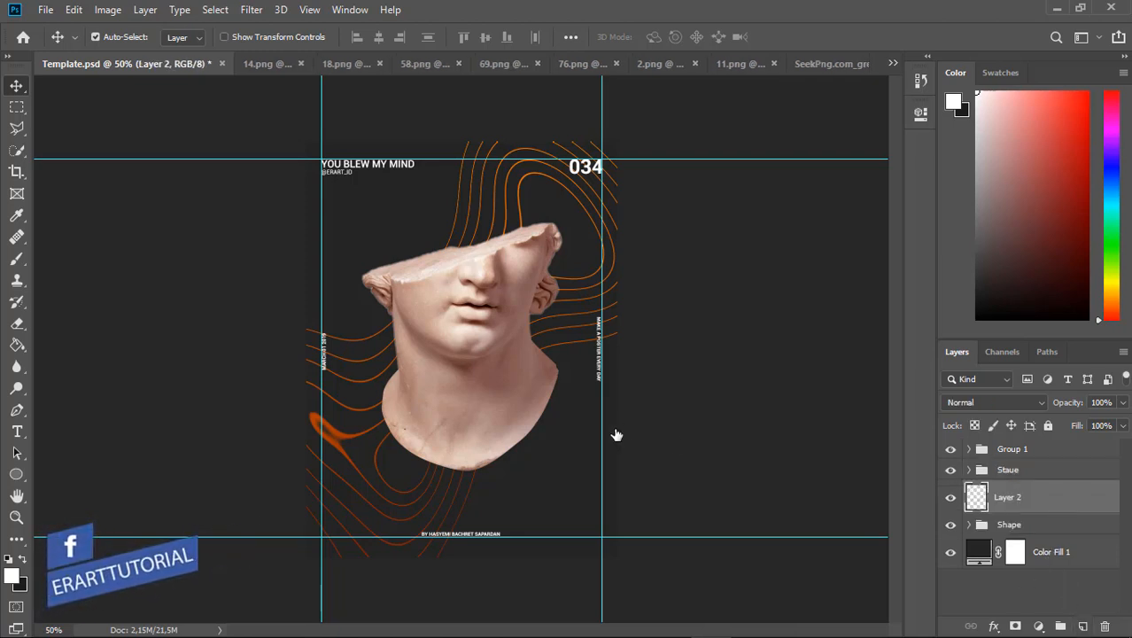
{"action": "left_click", "coordinate": [270, 56]}
{"action": "right_click", "coordinate": [255, 58]}
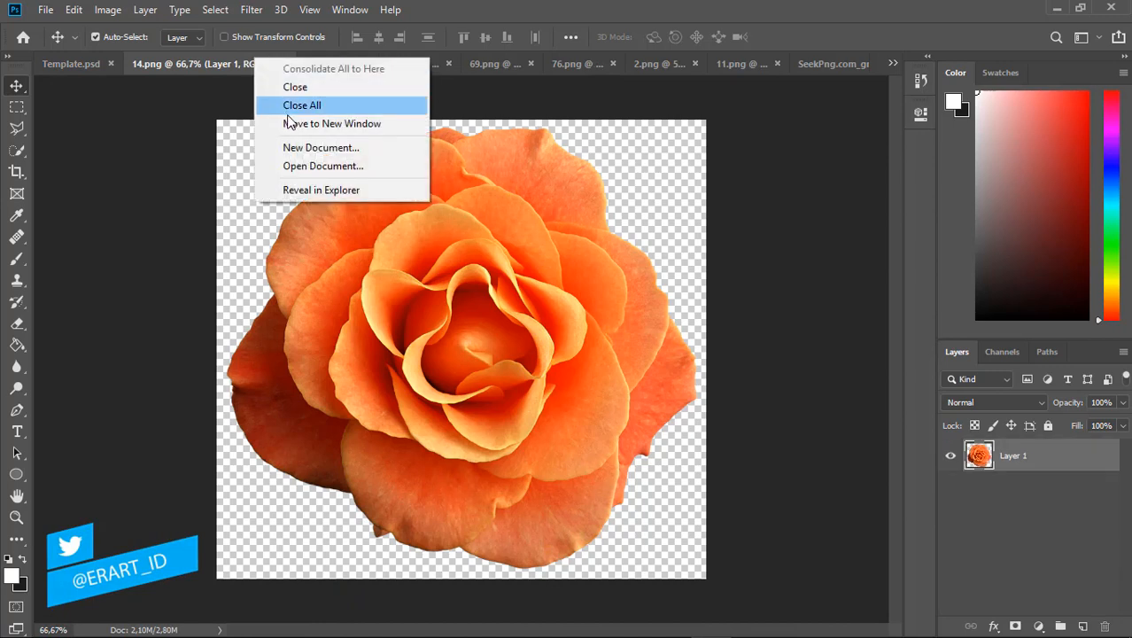
{"action": "left_click", "coordinate": [288, 123]}
{"action": "left_click_drag", "start_coordinate": [273, 190], "coordinate": [569, 253]}
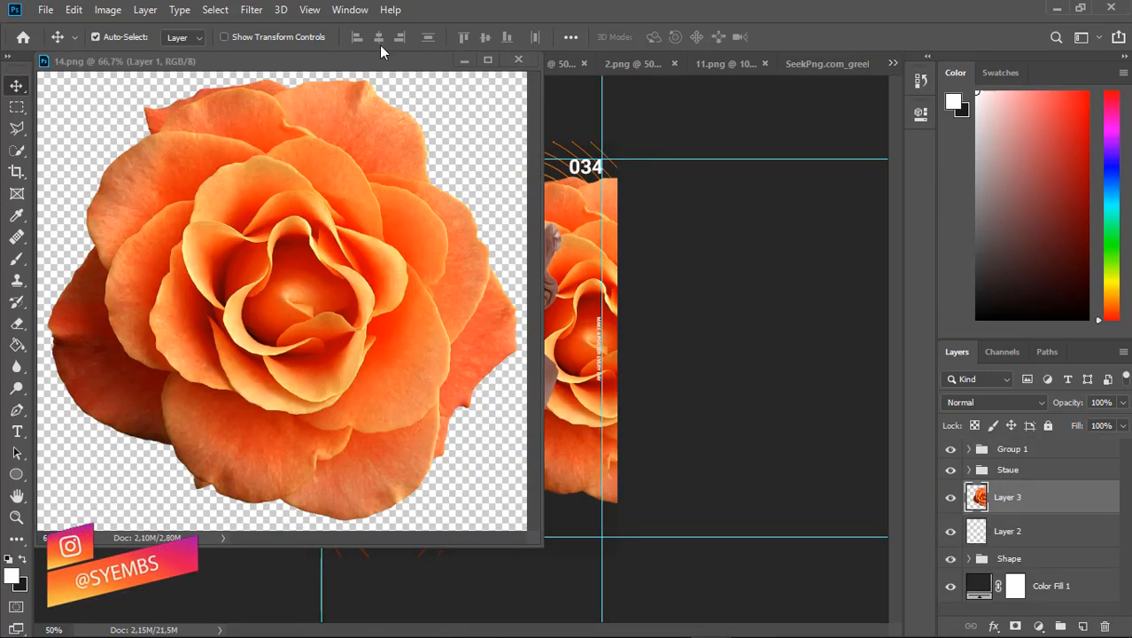
Dock 14.png back with the open files and delete the empty layer beneath the rose in Template.psd.
{"action": "left_click_drag", "start_coordinate": [381, 51], "coordinate": [527, 59]}
{"action": "left_click", "coordinate": [351, 10]}
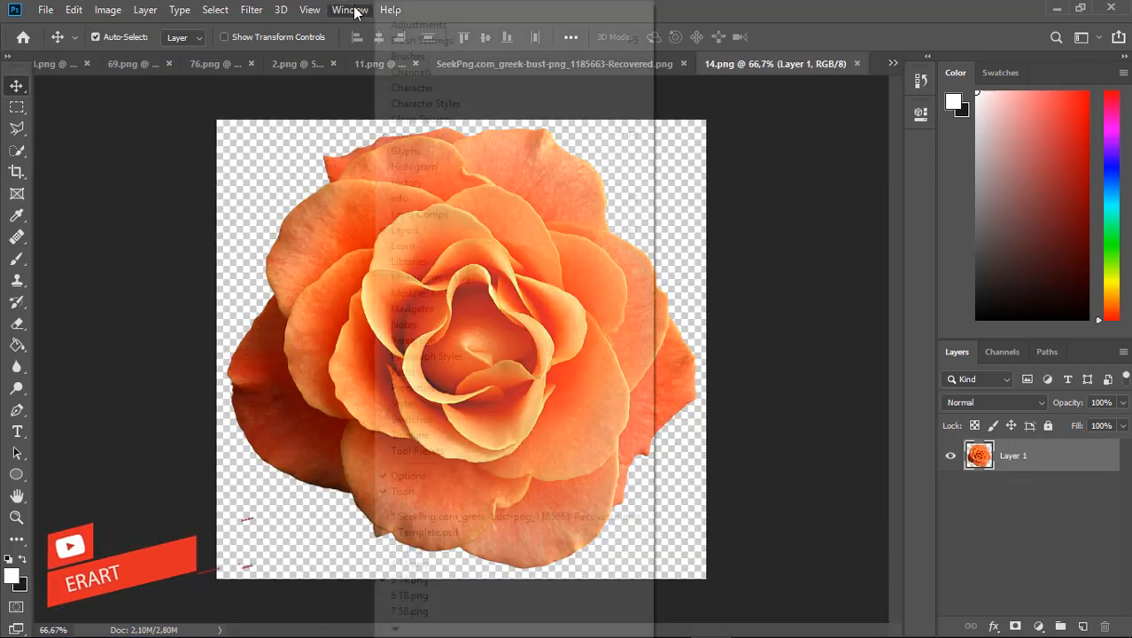
{"action": "left_click", "coordinate": [441, 516]}
{"action": "left_click", "coordinate": [357, 9]}
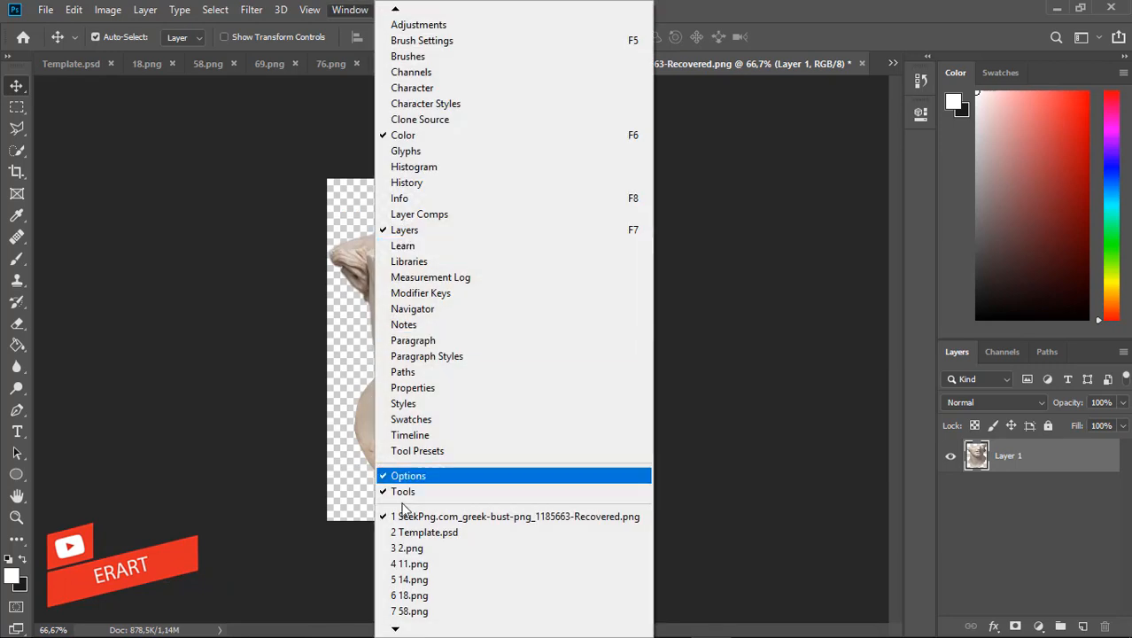
{"action": "left_click", "coordinate": [416, 532]}
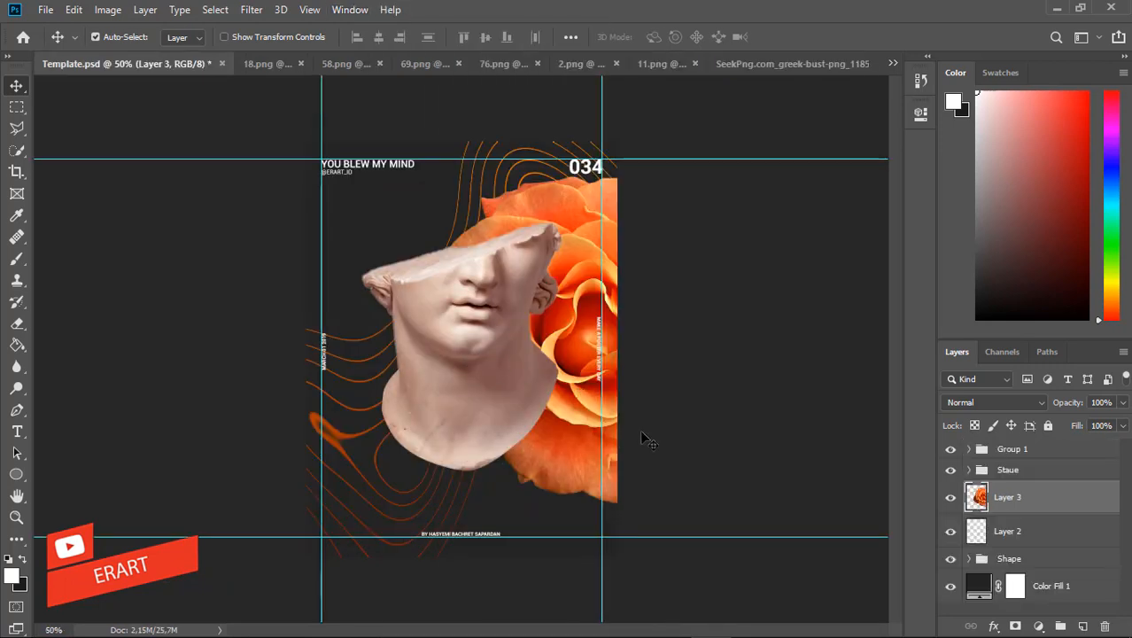
{"action": "left_click", "coordinate": [981, 536]}
{"action": "key", "text": "Delete"}
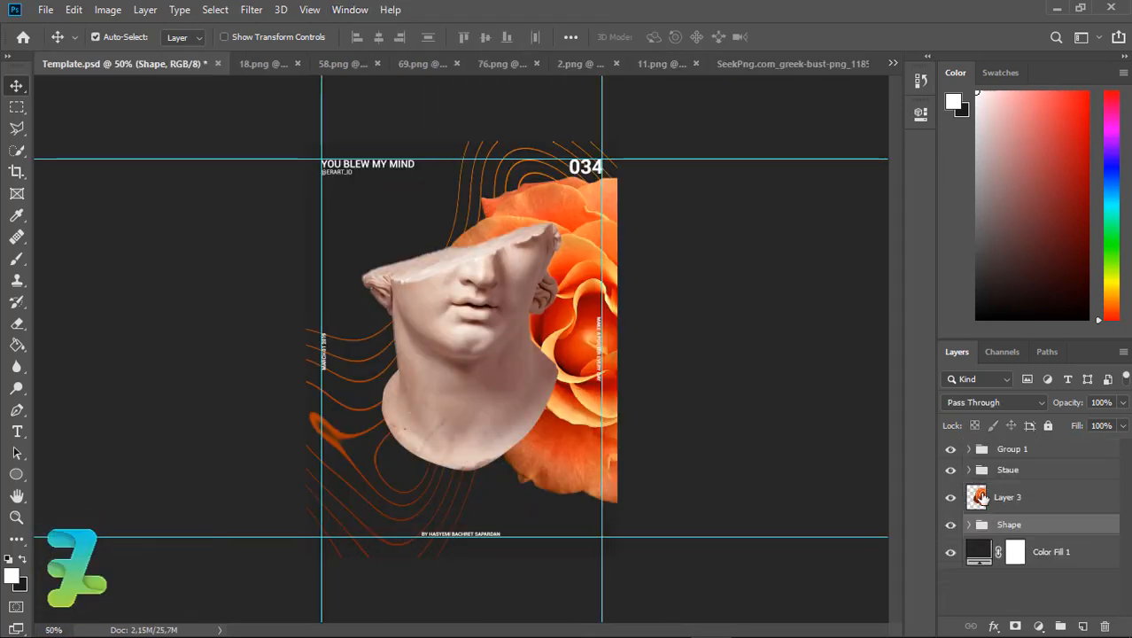
Scale the orange rose to about 37% and place it behind the bust's upper-left edge, around the ear.
{"action": "left_click", "coordinate": [982, 497]}
{"action": "left_click_drag", "start_coordinate": [594, 469], "coordinate": [568, 428]}
{"action": "key", "text": "ctrl+t"}
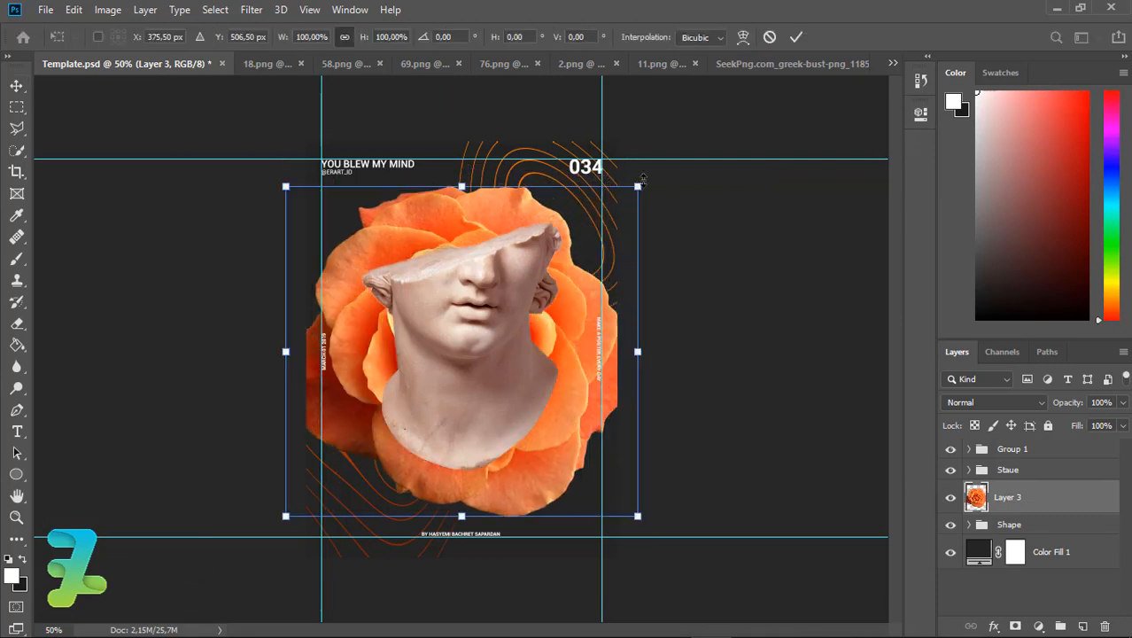
{"action": "left_click_drag", "start_coordinate": [638, 188], "coordinate": [526, 290]}
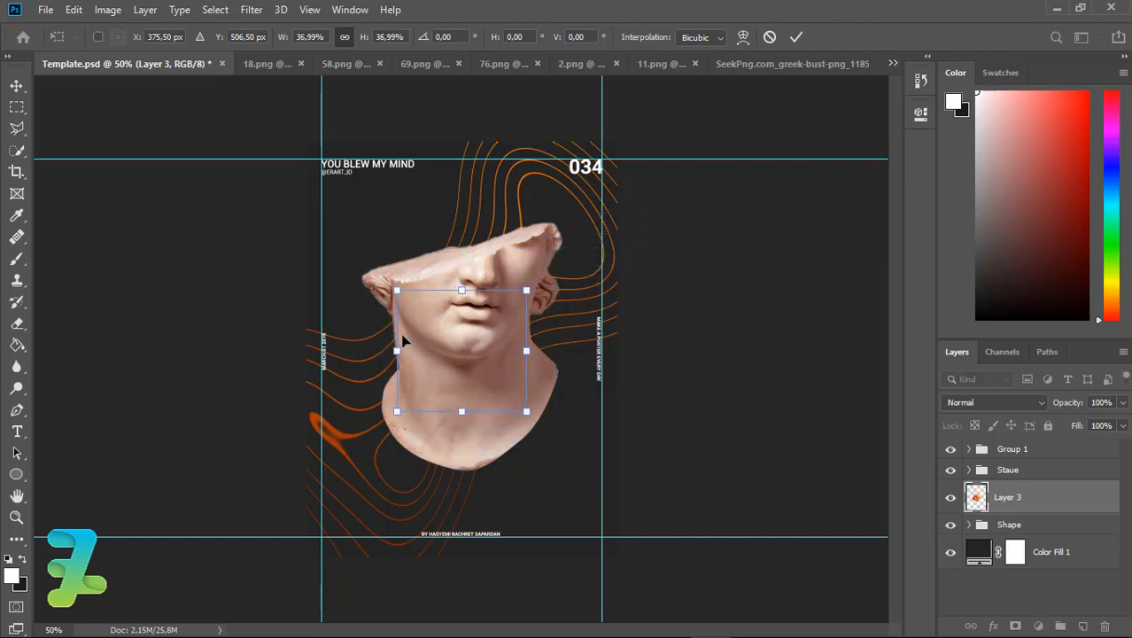
{"action": "left_click_drag", "start_coordinate": [404, 341], "coordinate": [369, 294]}
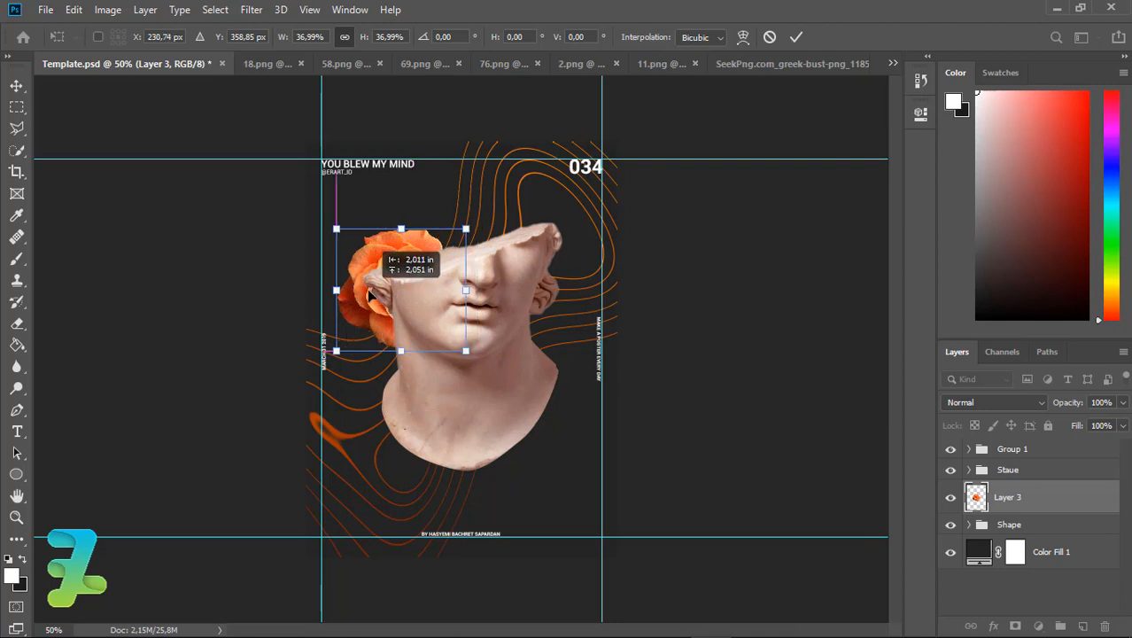
{"action": "left_click", "coordinate": [14, 91]}
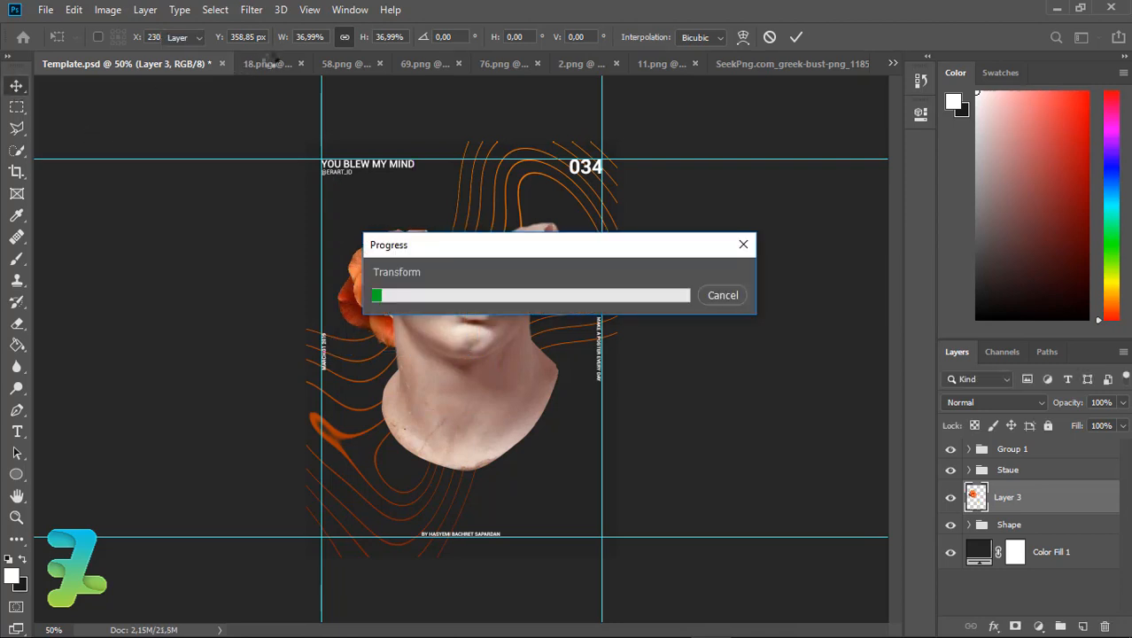
Copy the red hibiscus from 18.png into the poster above the orange rose, and close the source document's window.
{"action": "left_click", "coordinate": [271, 63]}
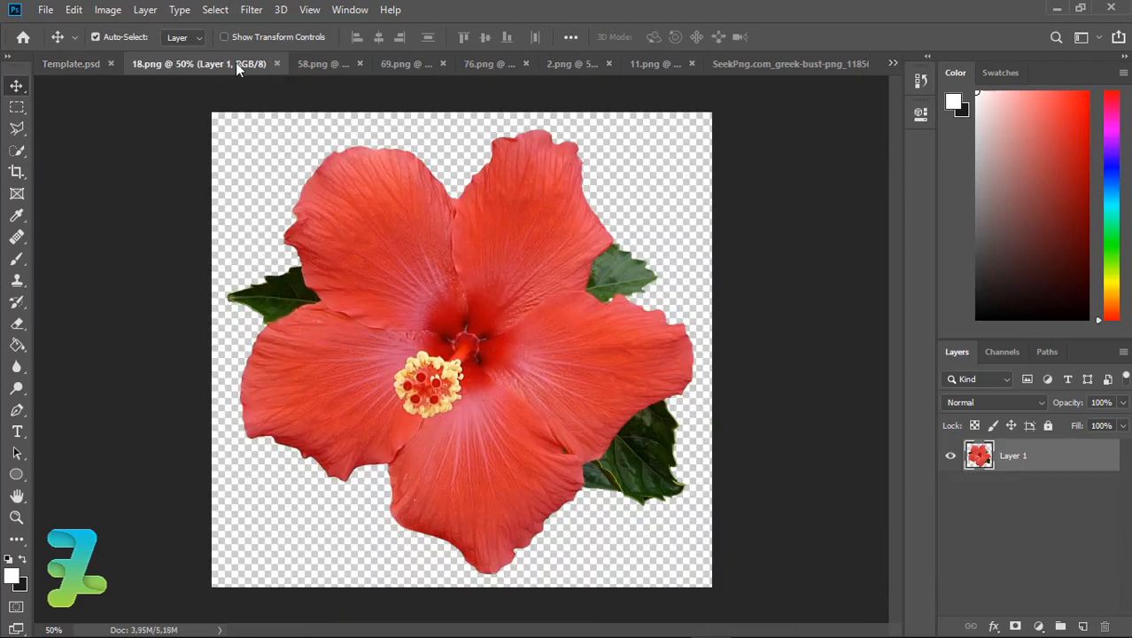
{"action": "right_click", "coordinate": [224, 70]}
{"action": "left_click", "coordinate": [259, 132]}
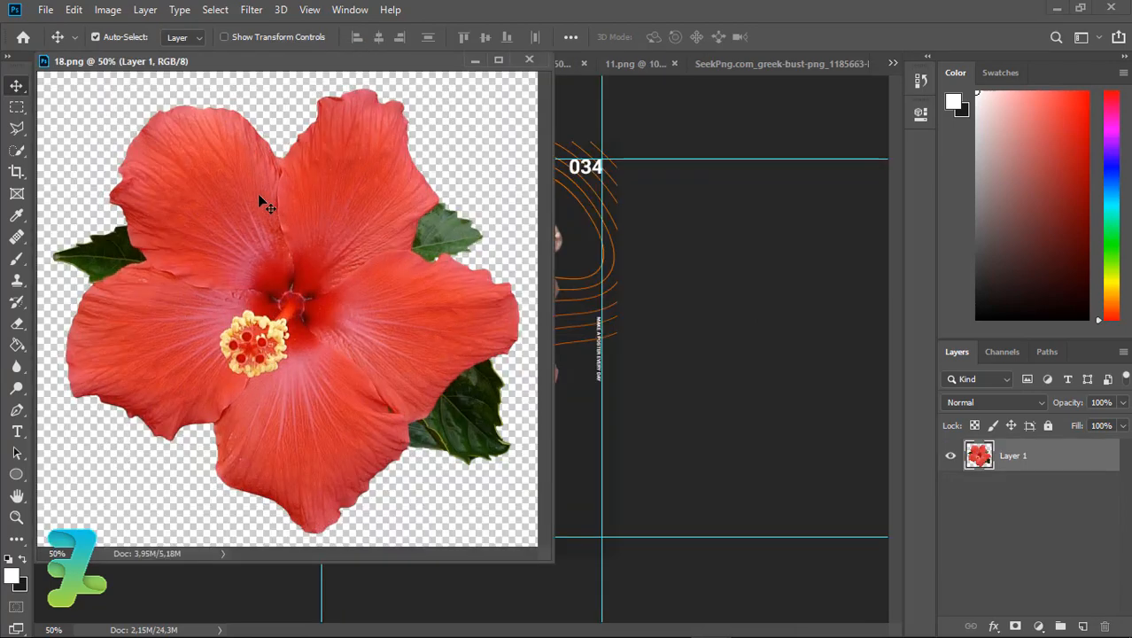
{"action": "left_click_drag", "start_coordinate": [263, 62], "coordinate": [602, 166]}
{"action": "left_click_drag", "start_coordinate": [614, 316], "coordinate": [349, 319]}
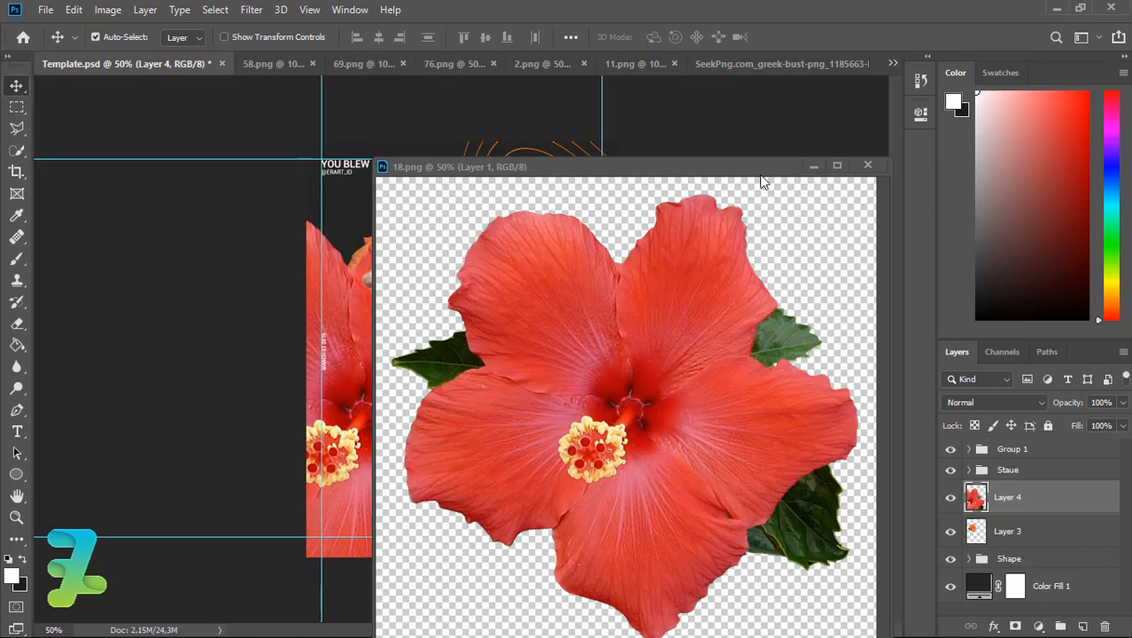
{"action": "key", "text": "ctrl+w"}
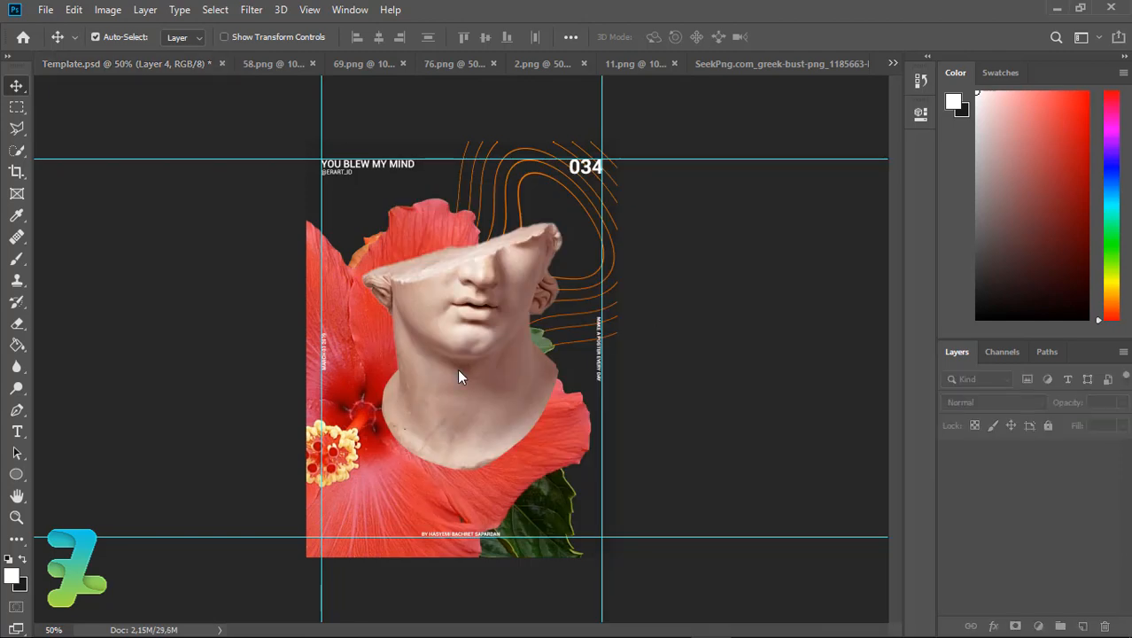
Try to scale the hibiscus to about 31% and place it beside the bust's neck, below the orange rose.
{"action": "key", "text": "ctrl+t"}
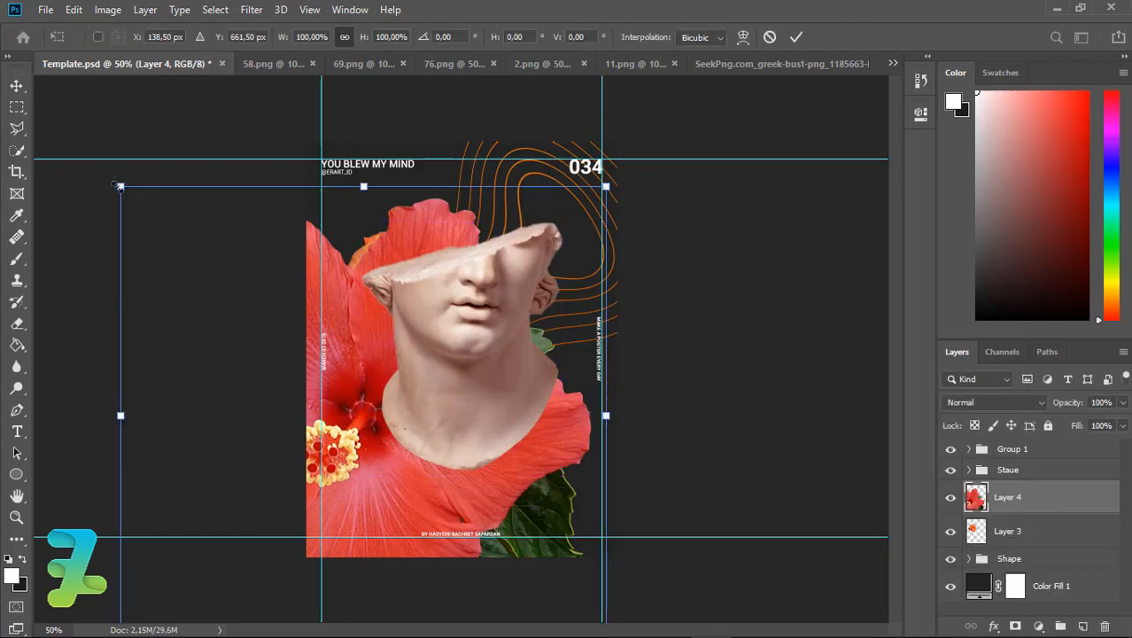
{"action": "left_click_drag", "start_coordinate": [121, 187], "coordinate": [293, 349]}
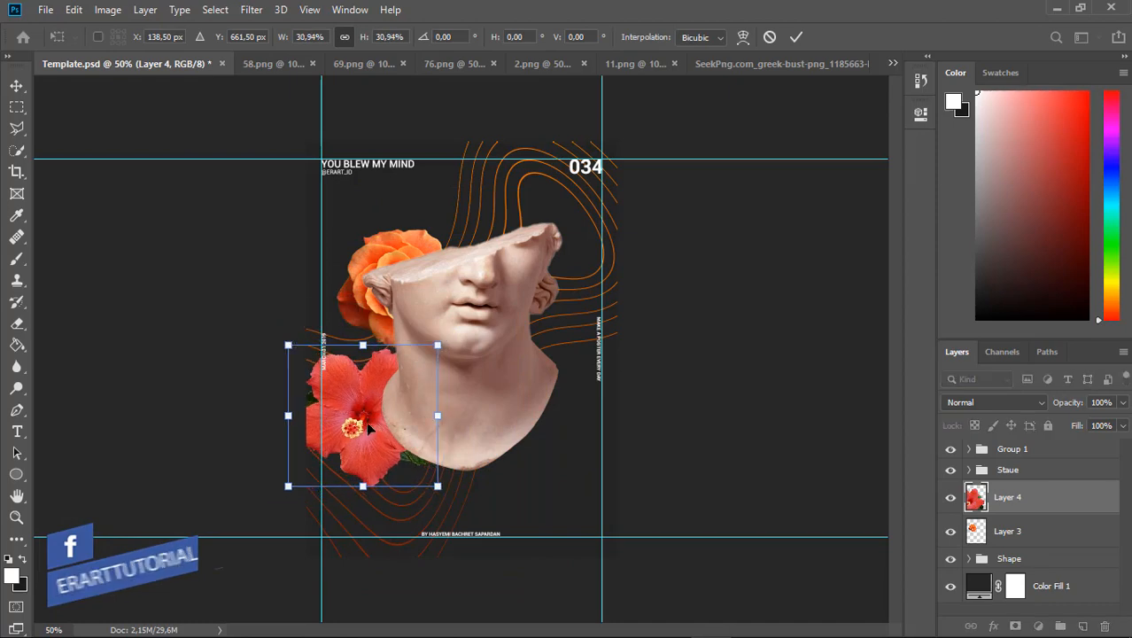
{"action": "left_click_drag", "start_coordinate": [376, 438], "coordinate": [401, 401]}
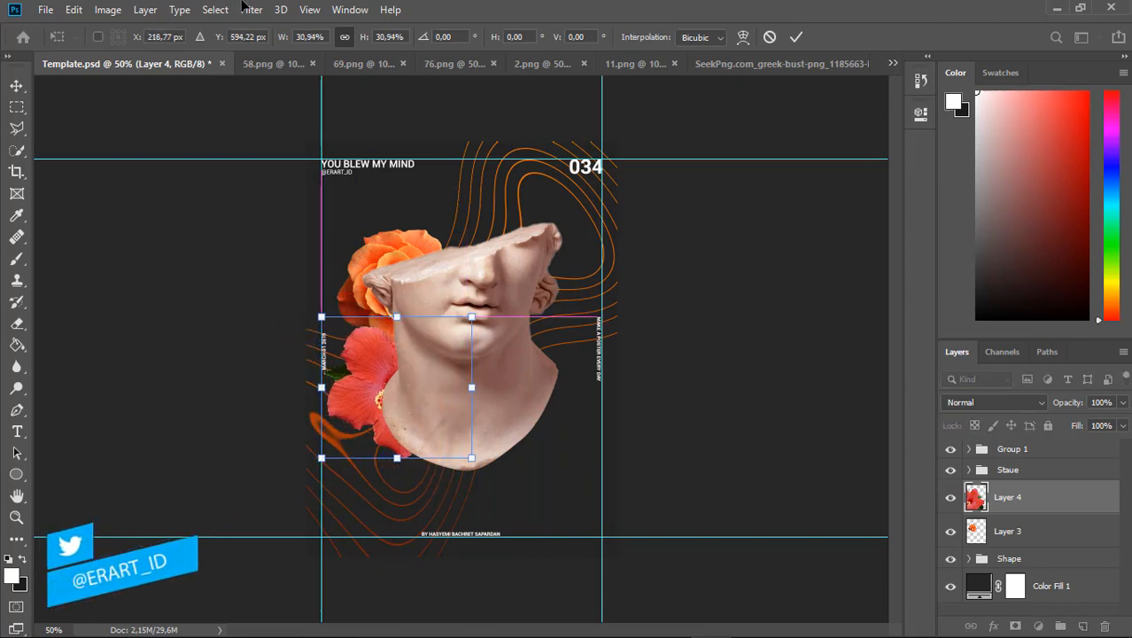
Copy the yellow rose from 58.png into the poster above the hibiscus layer.
{"action": "left_click", "coordinate": [291, 67]}
{"action": "right_click", "coordinate": [289, 62]}
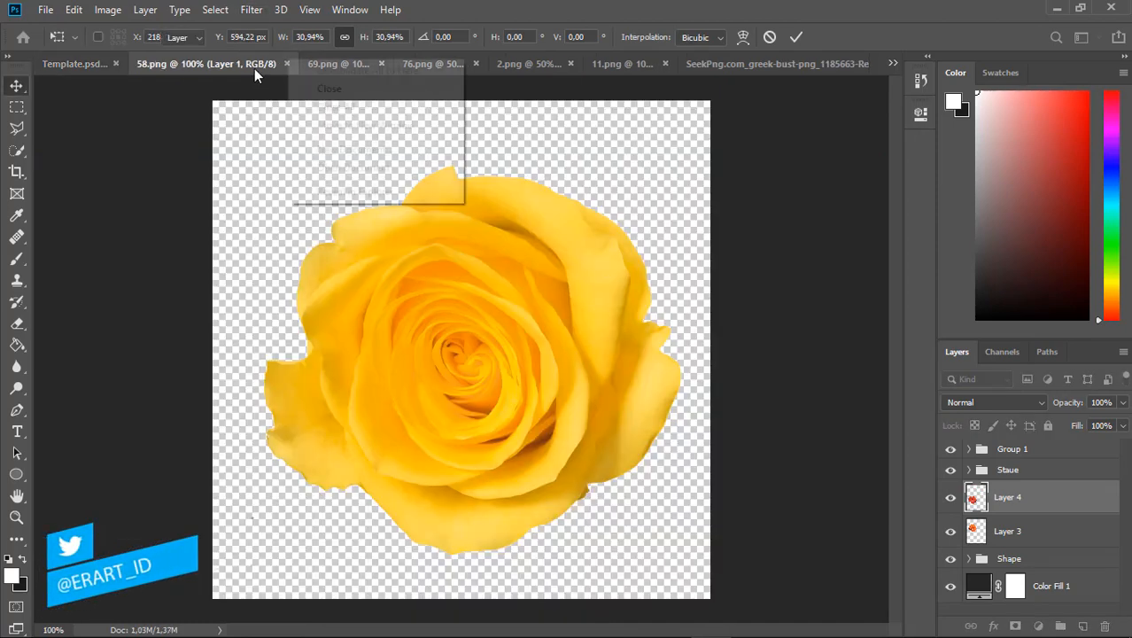
{"action": "left_click", "coordinate": [355, 121]}
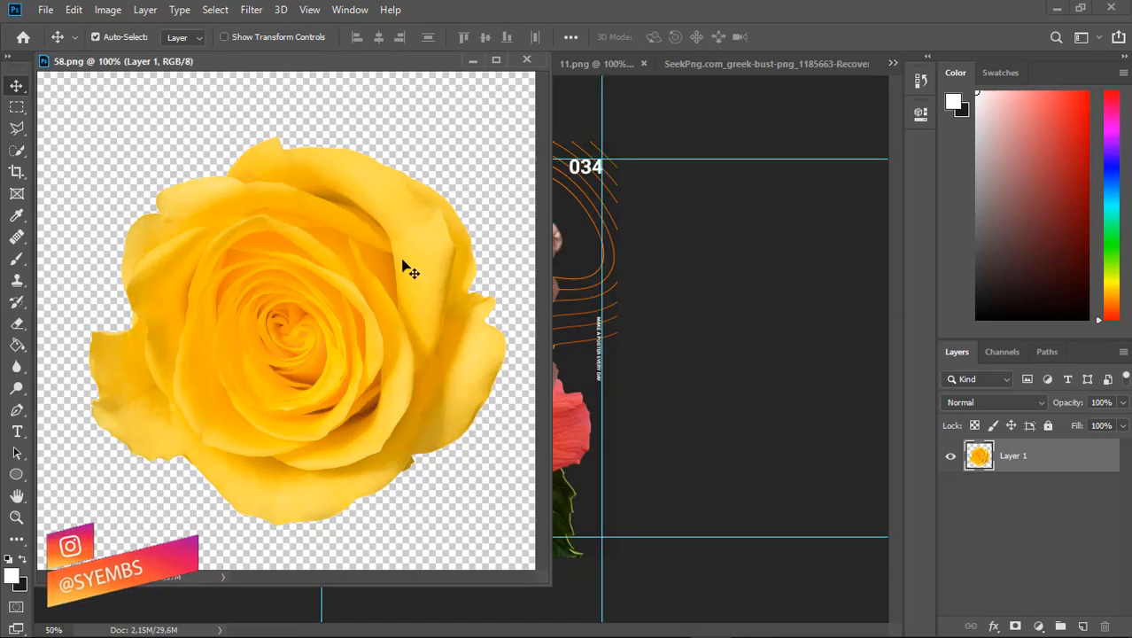
{"action": "left_click_drag", "start_coordinate": [405, 264], "coordinate": [573, 325]}
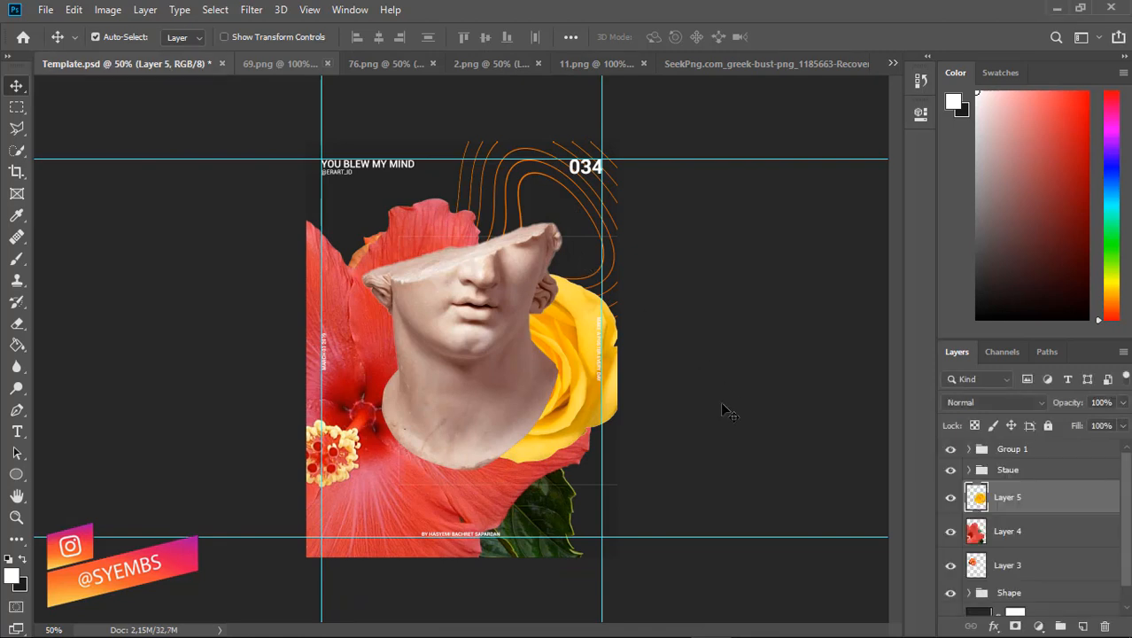
Scale the hibiscus to about 33% and place it behind the left side of the bust's neck, below the orange rose.
{"action": "left_click", "coordinate": [981, 542]}
{"action": "key", "text": "ctrl+t"}
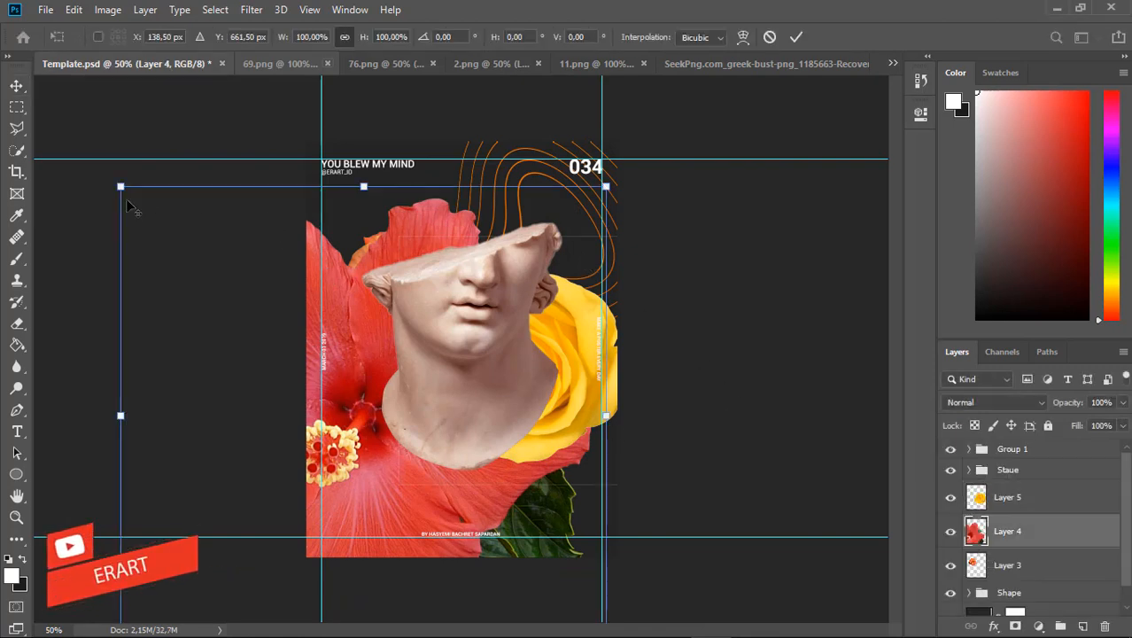
{"action": "left_click_drag", "start_coordinate": [172, 229], "coordinate": [282, 338]}
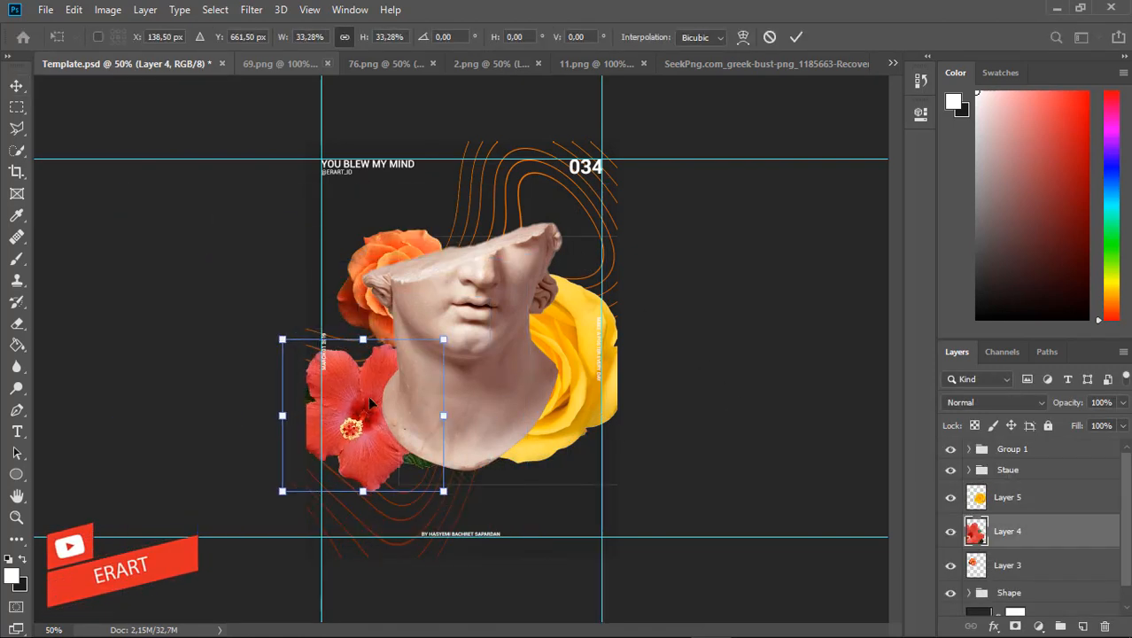
{"action": "left_click_drag", "start_coordinate": [367, 404], "coordinate": [402, 386]}
{"action": "key", "text": "Return"}
Scale the yellow rose to about 63% and place it behind the lower edge of the bust.
{"action": "left_click", "coordinate": [984, 497]}
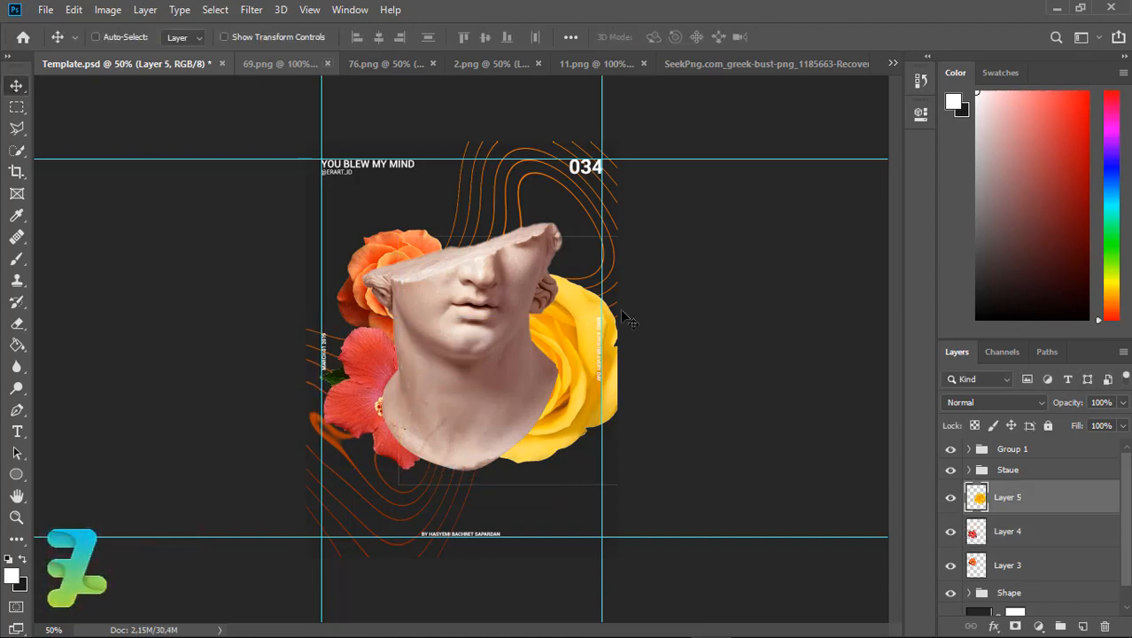
{"action": "key", "text": "ctrl+t"}
{"action": "left_click_drag", "start_coordinate": [652, 244], "coordinate": [601, 281]}
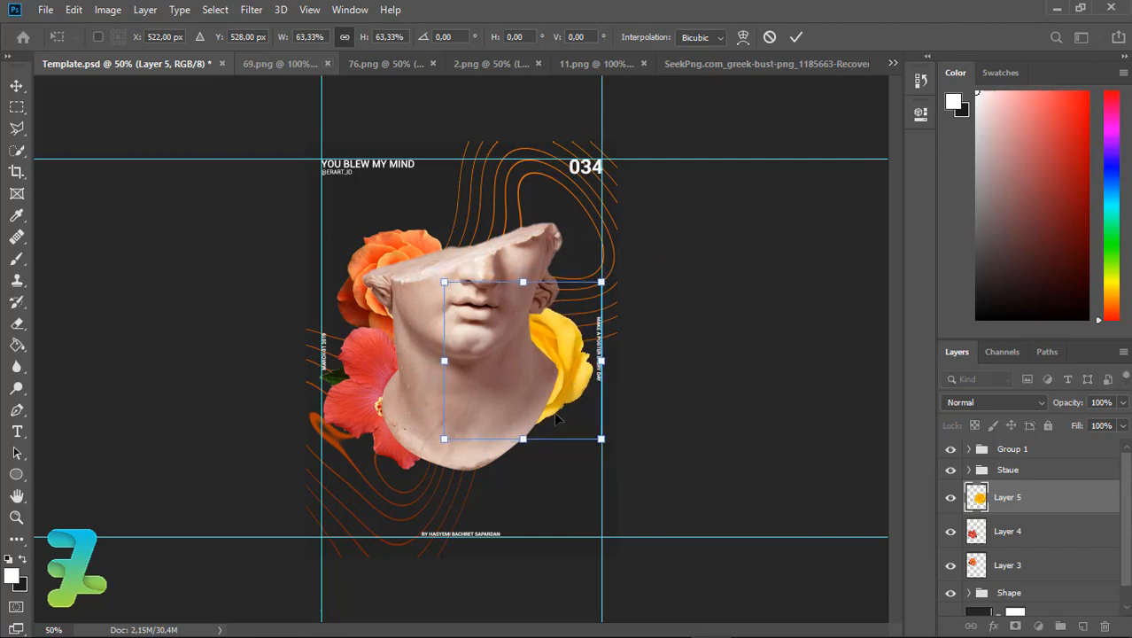
{"action": "left_click_drag", "start_coordinate": [556, 418], "coordinate": [513, 506]}
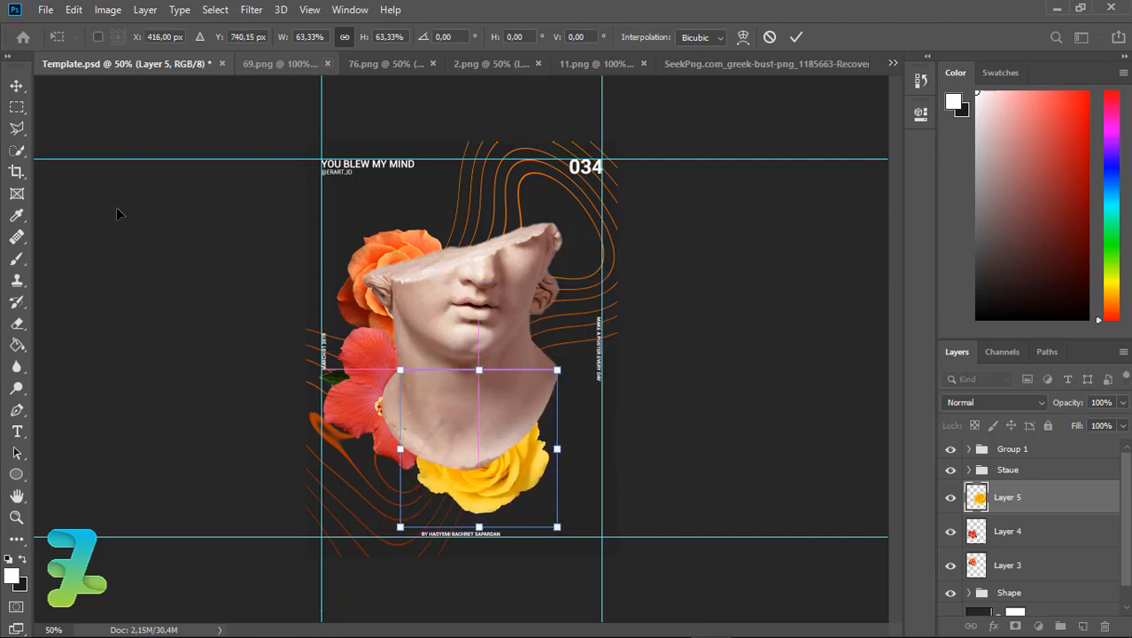
{"action": "left_click", "coordinate": [15, 86]}
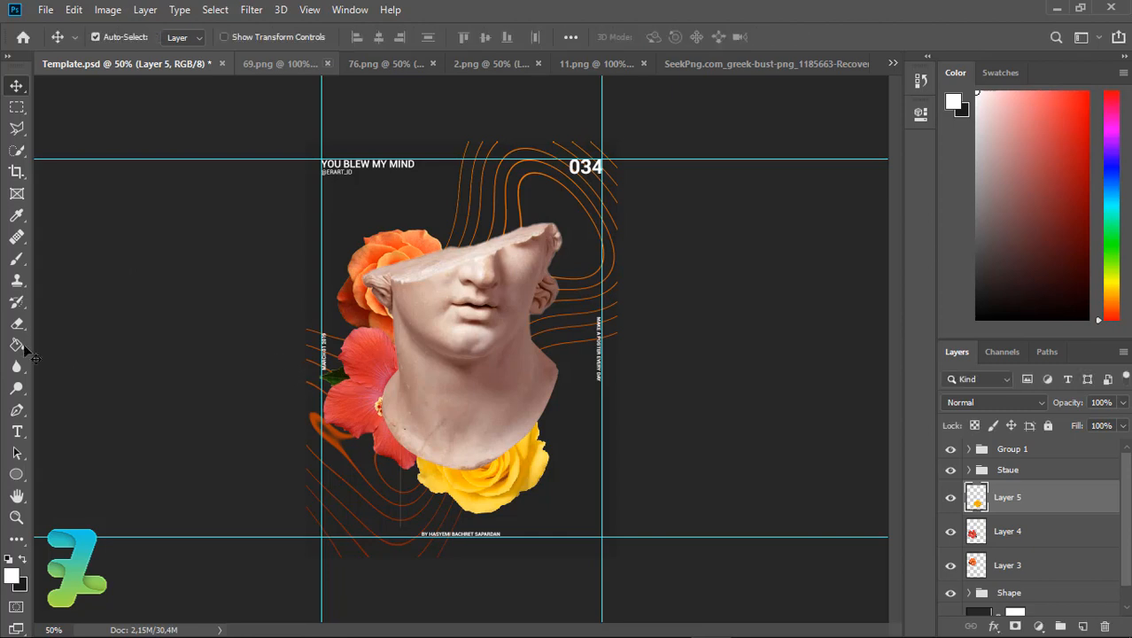
Copy the yellow daisy from 69.png into the poster above the yellow rose layer.
{"action": "key", "text": "e"}
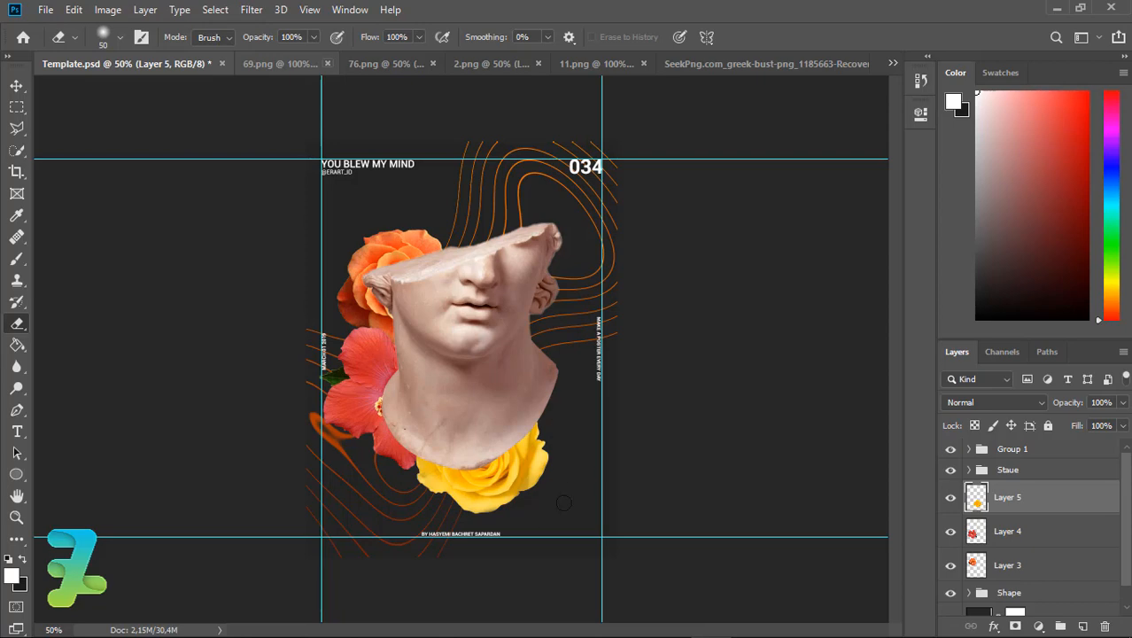
{"action": "left_click", "coordinate": [288, 61]}
{"action": "right_click", "coordinate": [287, 62]}
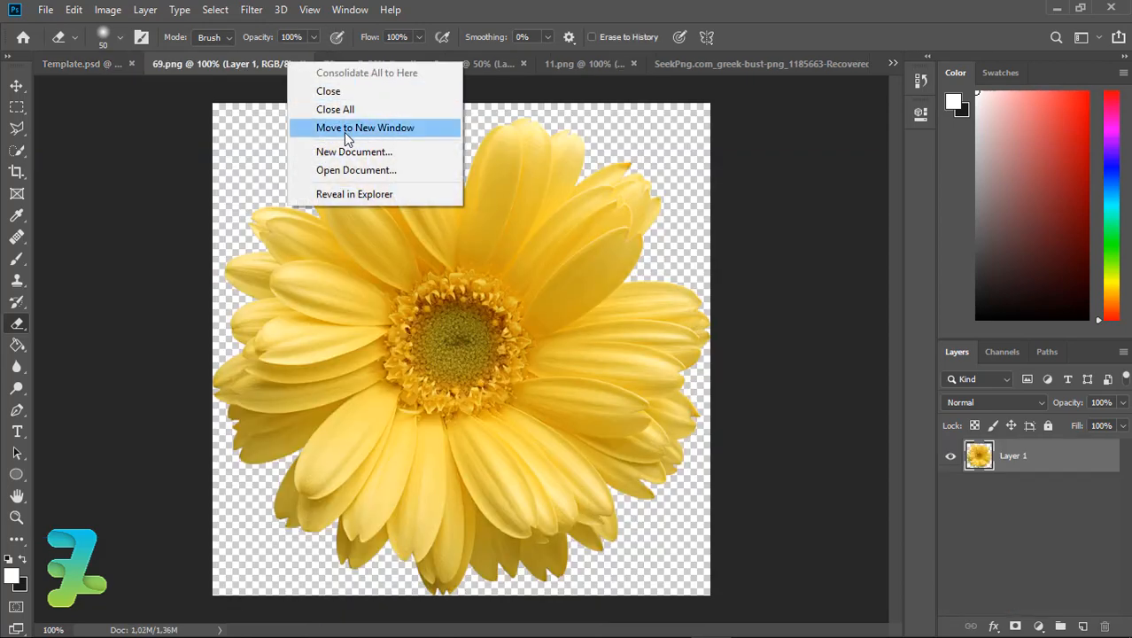
{"action": "left_click", "coordinate": [344, 130]}
{"action": "left_click", "coordinate": [16, 86]}
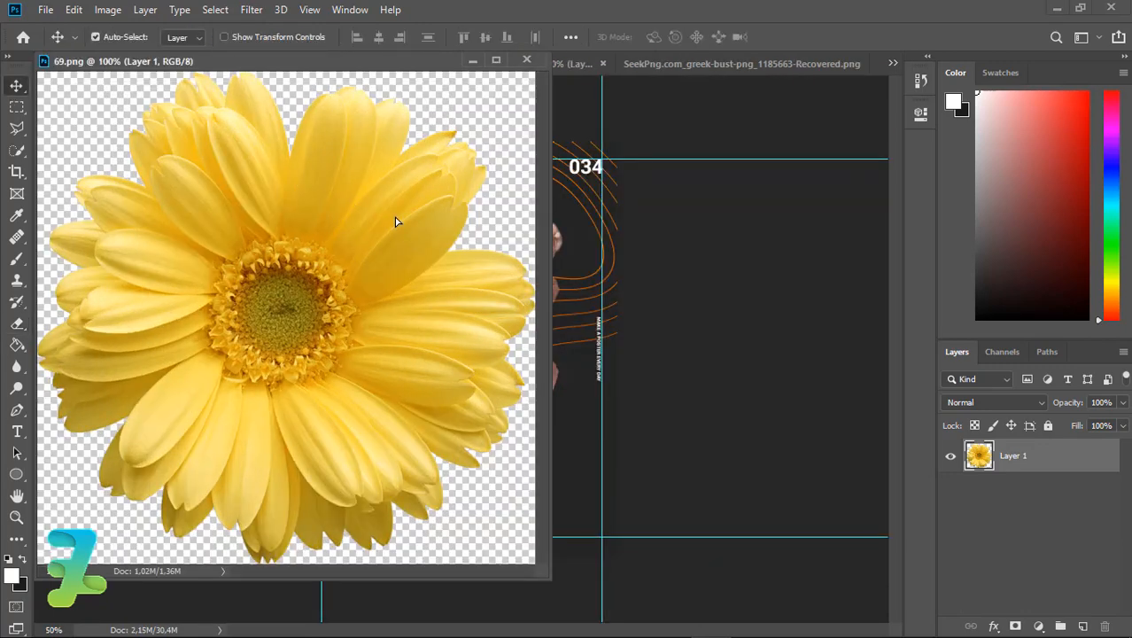
{"action": "left_click_drag", "start_coordinate": [394, 217], "coordinate": [589, 256]}
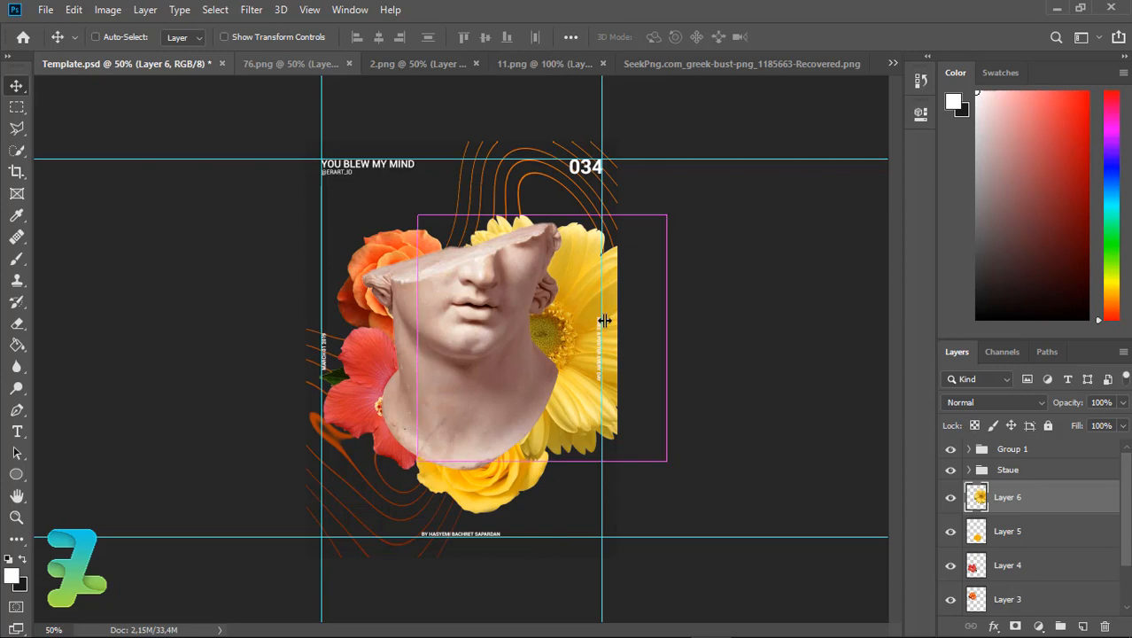
Scale the yellow daisy to about 51% and place it behind the right side of the bust's neck, above the yellow rose.
{"action": "key", "text": "ctrl+t"}
{"action": "left_click_drag", "start_coordinate": [666, 215], "coordinate": [599, 310]}
{"action": "mouse_move", "coordinate": [564, 332]}
{"action": "left_mouse_down"}
{"action": "mouse_move", "coordinate": [574, 356]}
{"action": "mouse_move", "coordinate": [573, 336]}
{"action": "left_mouse_up"}
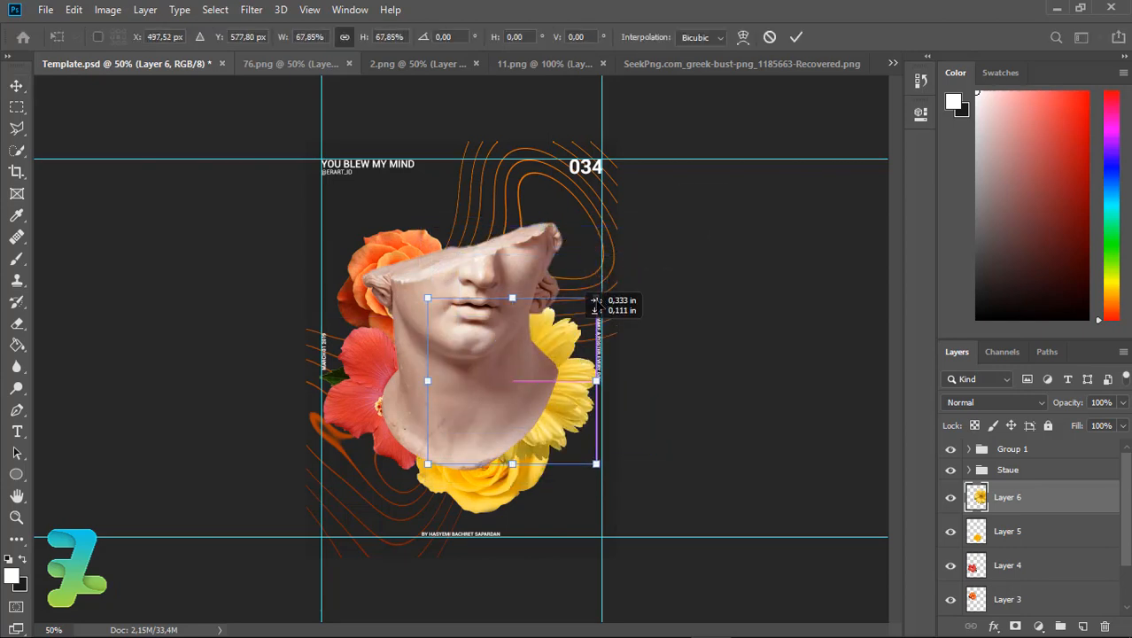
{"action": "left_click_drag", "start_coordinate": [429, 299], "coordinate": [476, 309]}
{"action": "mouse_move", "coordinate": [572, 390]}
{"action": "left_mouse_down"}
{"action": "mouse_move", "coordinate": [578, 370]}
{"action": "mouse_move", "coordinate": [587, 393]}
{"action": "mouse_move", "coordinate": [573, 389]}
{"action": "left_mouse_up"}
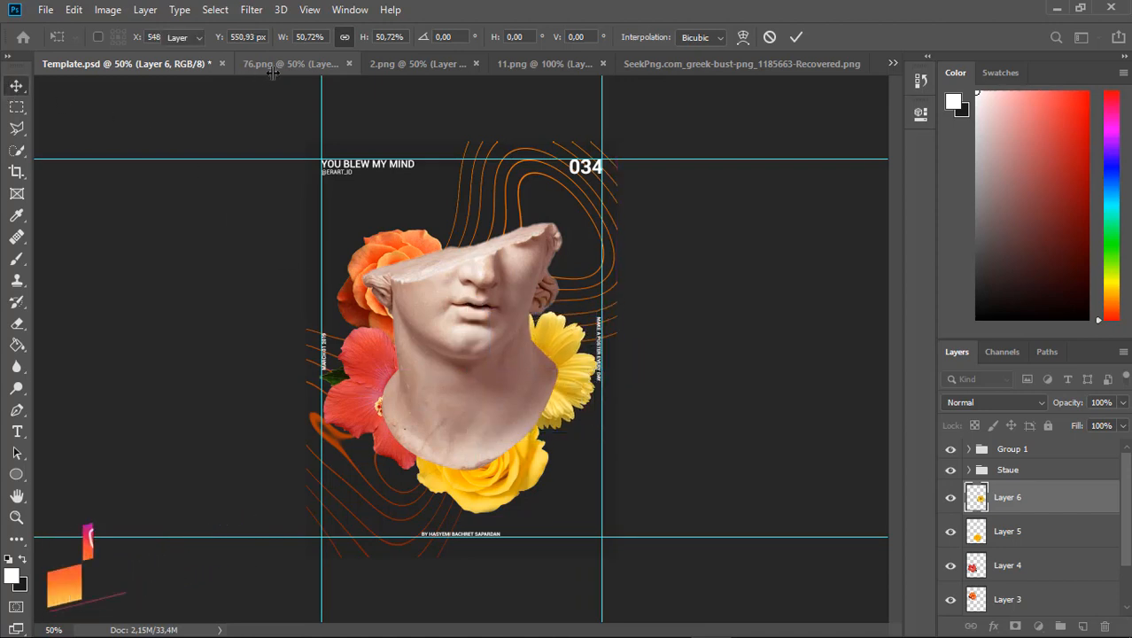
{"action": "key", "text": "Return"}
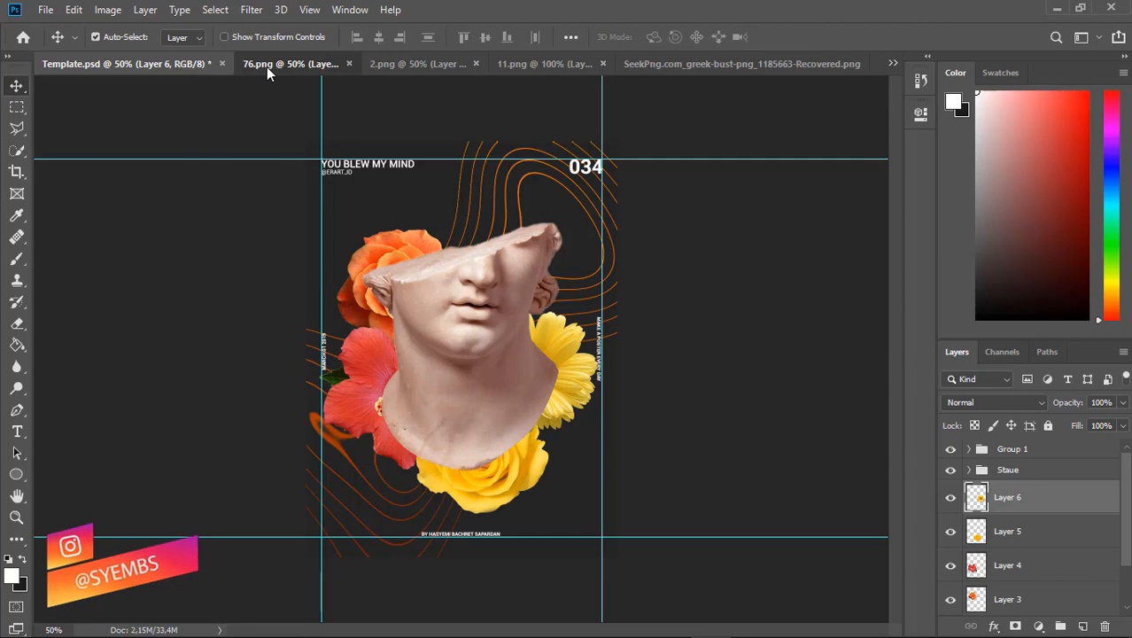
Copy the pink-purple hibiscus from 76.png into the poster above the daisy layer, and close the source image.
{"action": "right_click", "coordinate": [267, 67]}
{"action": "left_click", "coordinate": [292, 131]}
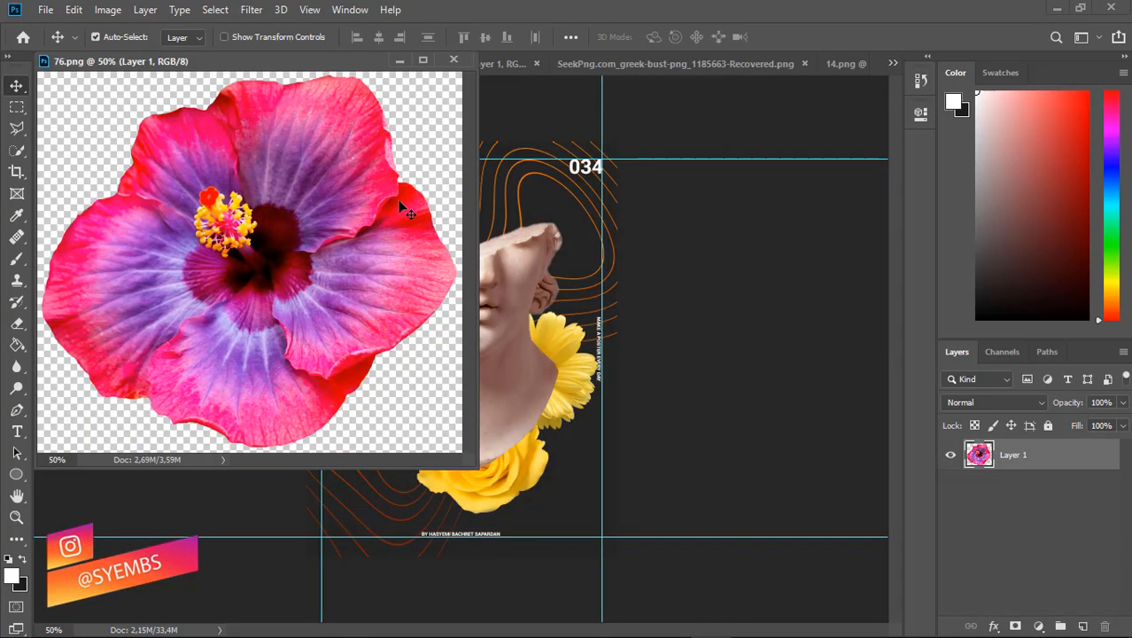
{"action": "left_click_drag", "start_coordinate": [401, 199], "coordinate": [567, 237]}
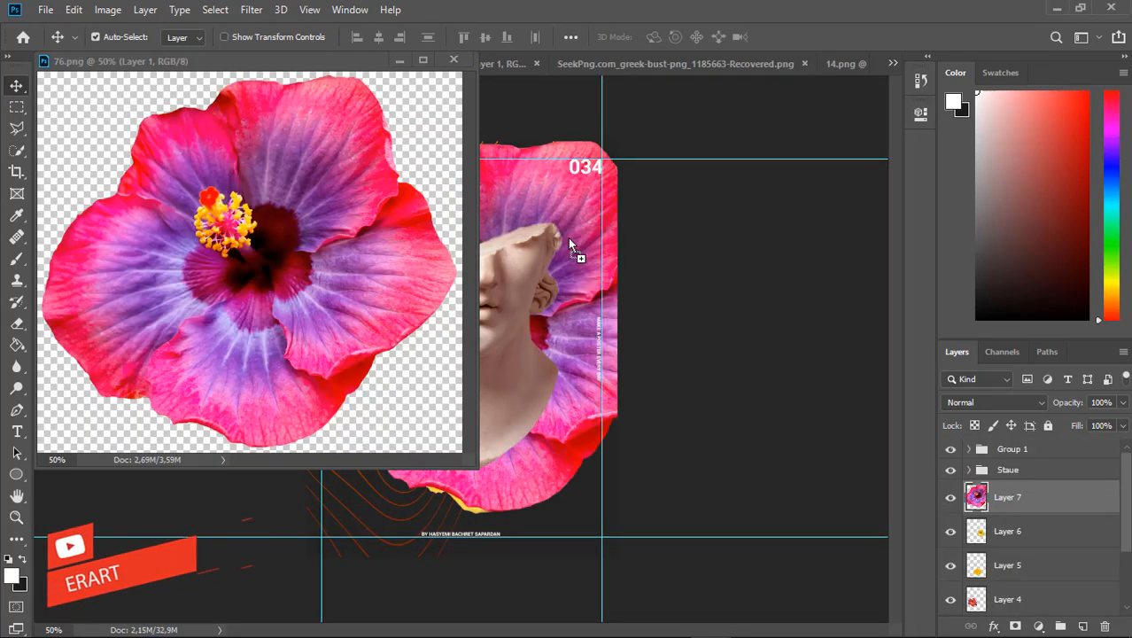
{"action": "key", "text": "ctrl+w"}
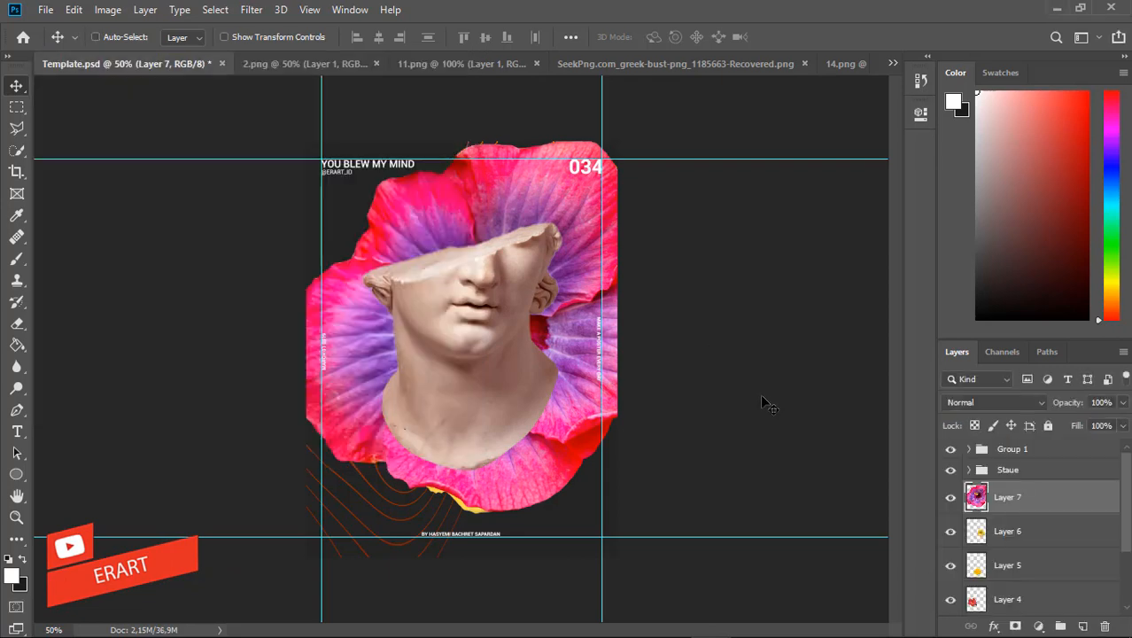
Scale the pink-purple hibiscus to about 29% and place it behind the upper edge of the bust, beside the orange rose.
{"action": "key", "text": "ctrl+t"}
{"action": "left_click_drag", "start_coordinate": [278, 140], "coordinate": [426, 272]}
{"action": "left_click_drag", "start_coordinate": [541, 326], "coordinate": [537, 262]}
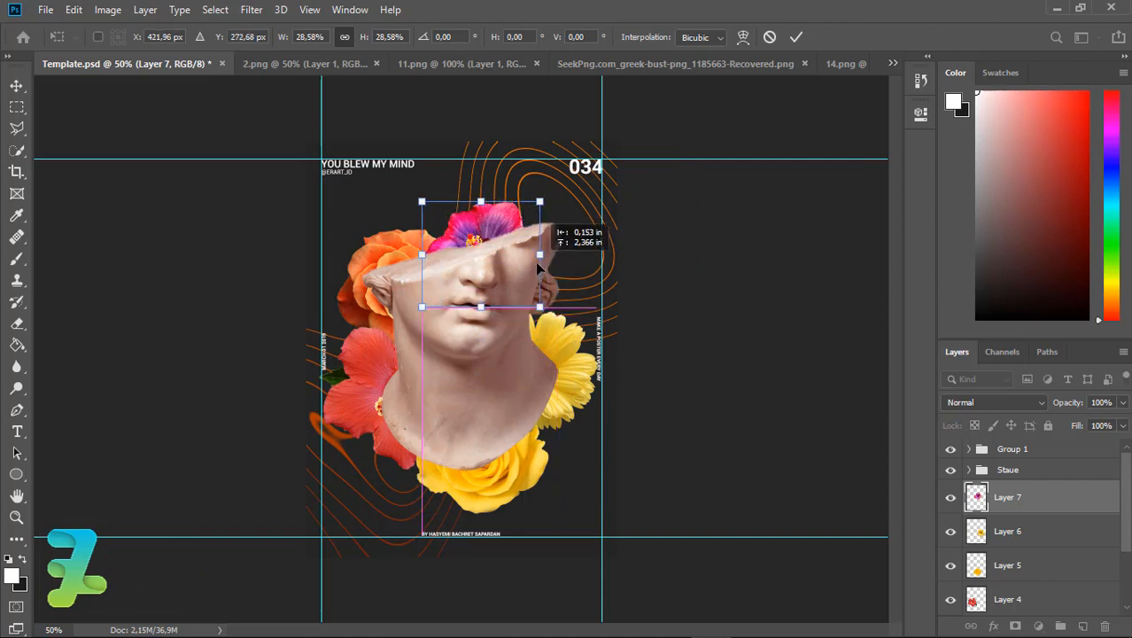
{"action": "left_click", "coordinate": [12, 94]}
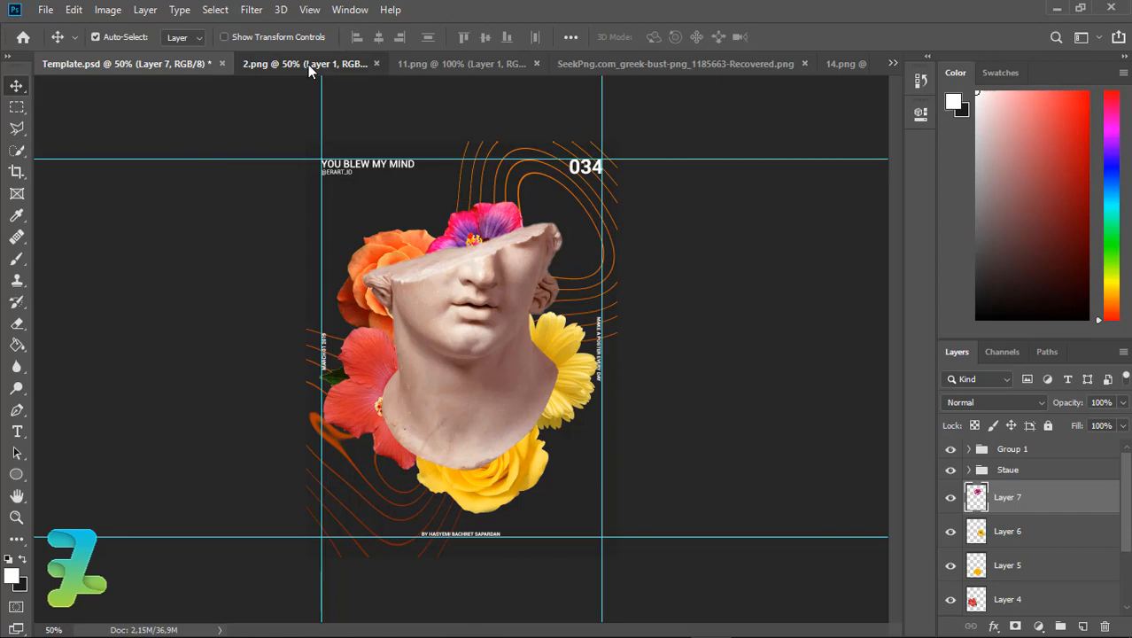
Copy the pink rose from 2.png into the poster above the pink-purple hibiscus layer, and close the source image.
{"action": "left_click", "coordinate": [309, 69]}
{"action": "right_click", "coordinate": [308, 65]}
{"action": "left_click", "coordinate": [345, 131]}
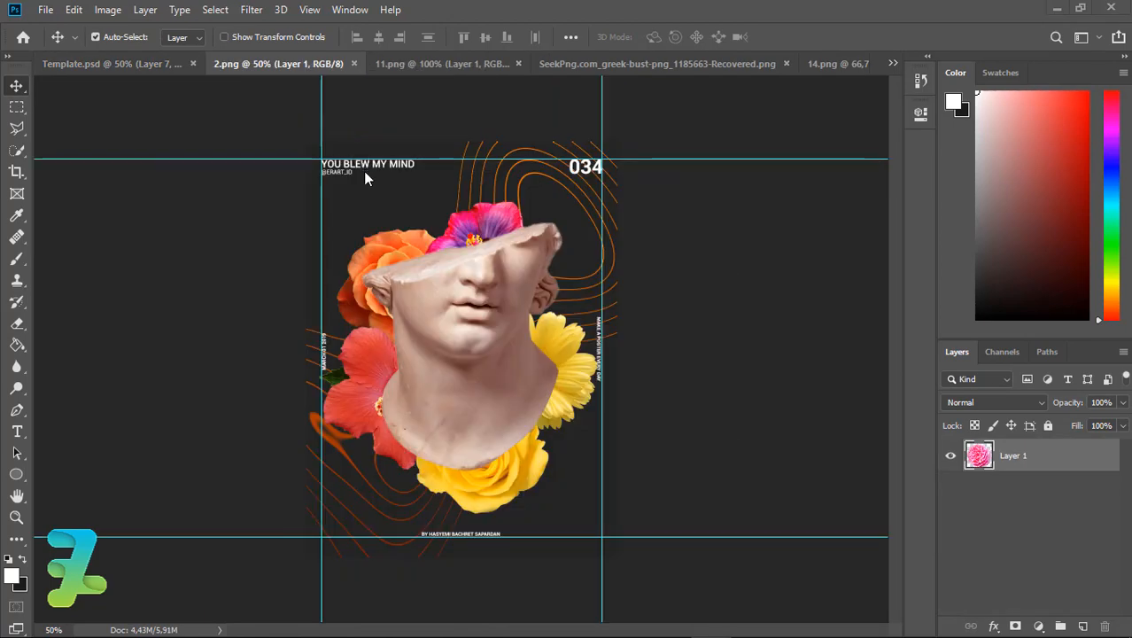
{"action": "left_click_drag", "start_coordinate": [438, 60], "coordinate": [289, 93]}
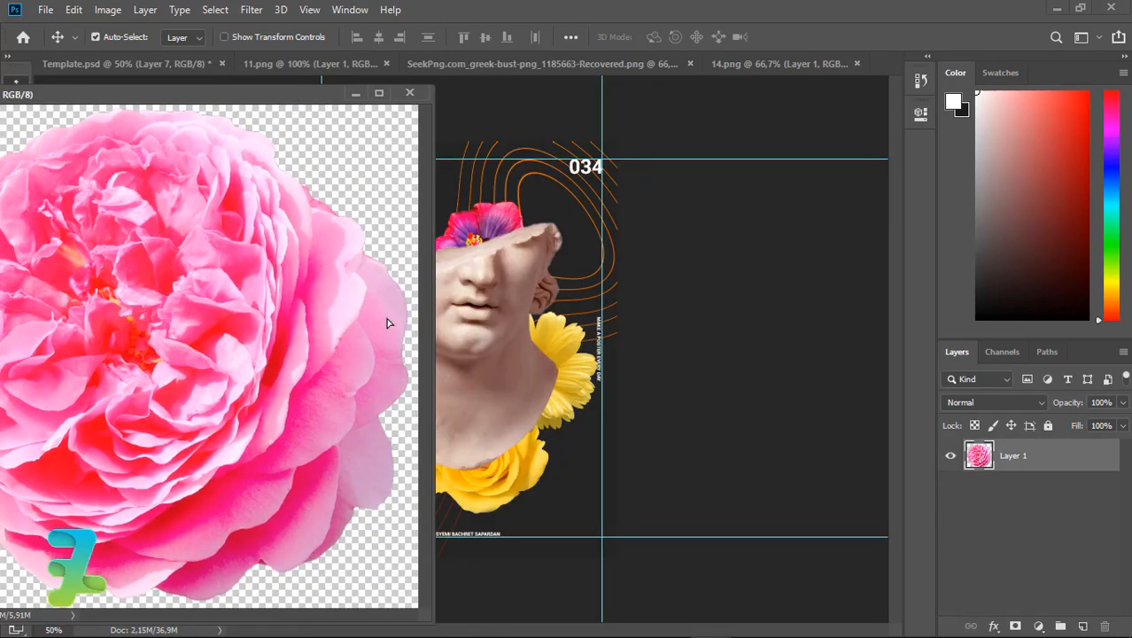
{"action": "left_click_drag", "start_coordinate": [388, 323], "coordinate": [560, 289]}
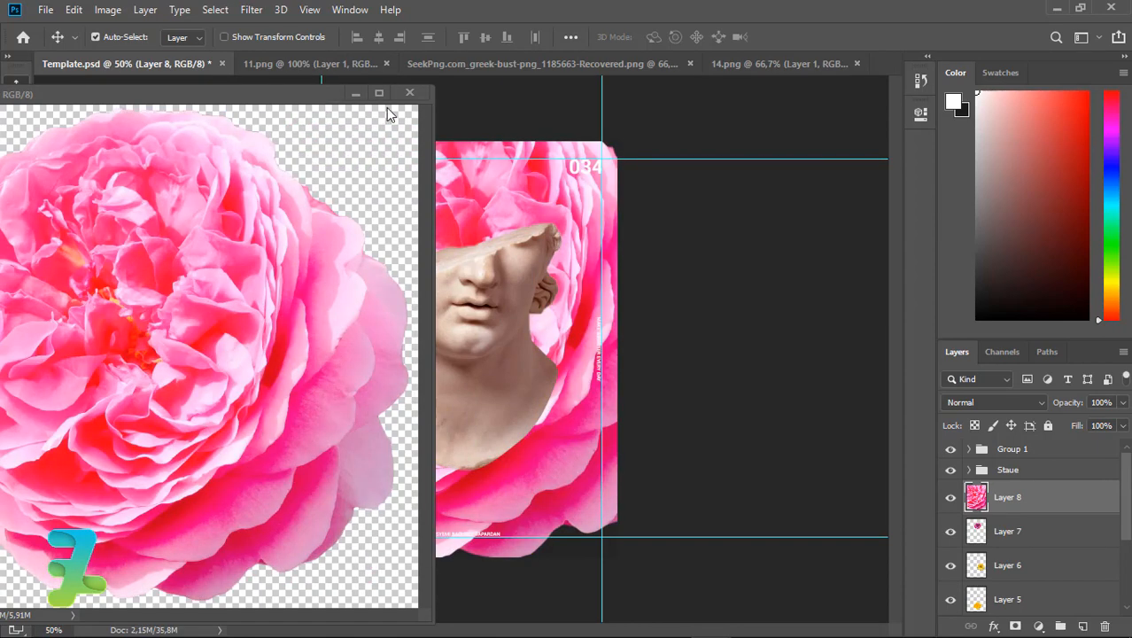
{"action": "left_click", "coordinate": [535, 228]}
Scale the pink rose to about 25%, place it behind the bust's right ear, and move its layer below the daisy layer.
{"action": "key", "text": "ctrl+t"}
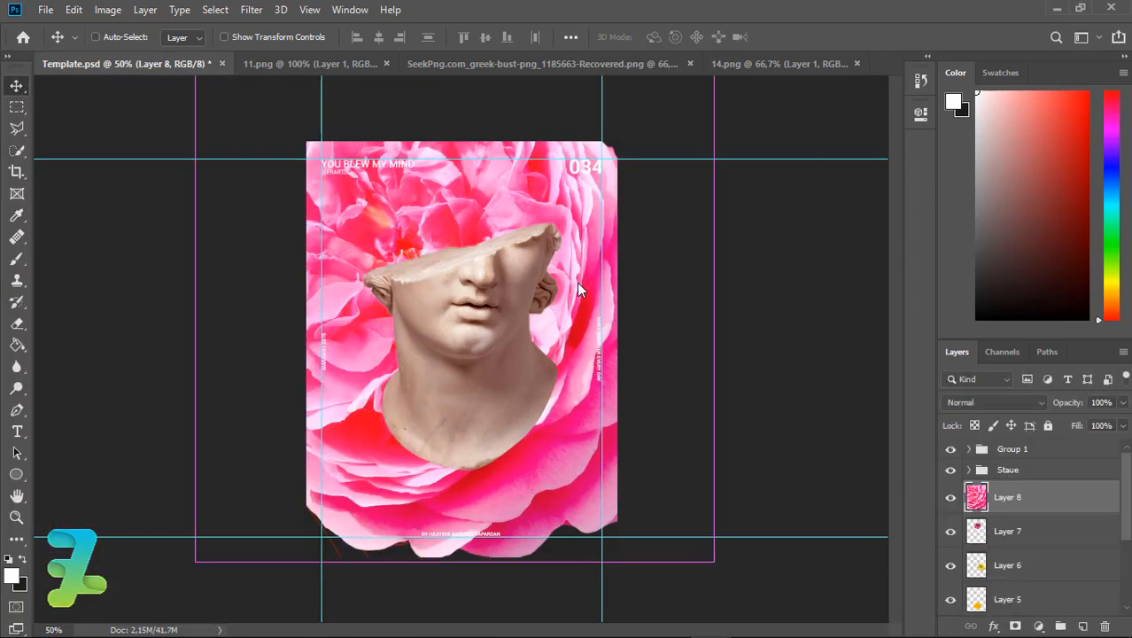
{"action": "left_click_drag", "start_coordinate": [714, 561], "coordinate": [535, 413]}
{"action": "left_click_drag", "start_coordinate": [436, 251], "coordinate": [589, 311]}
{"action": "left_click_drag", "start_coordinate": [700, 455], "coordinate": [589, 295]}
{"action": "key", "text": "Return"}
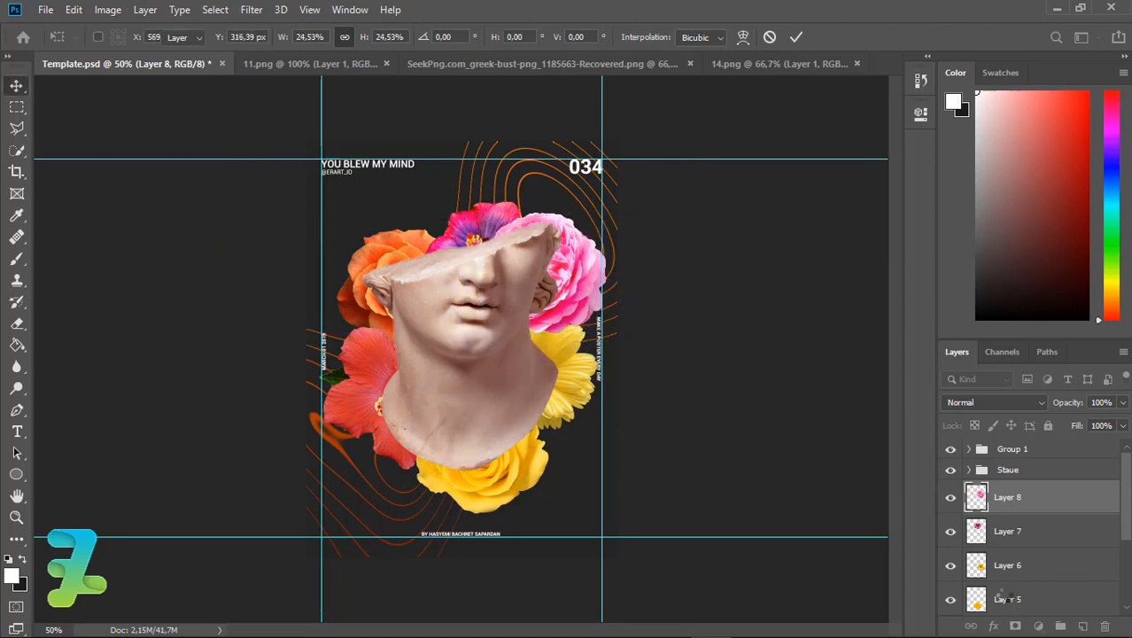
{"action": "left_click_drag", "start_coordinate": [1002, 595], "coordinate": [992, 580]}
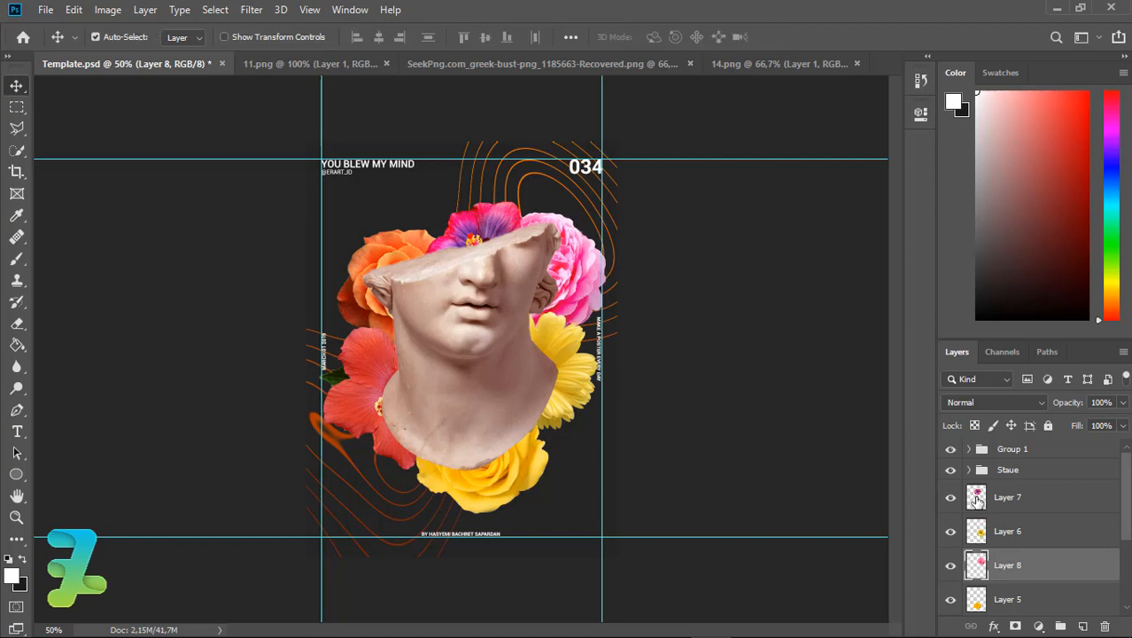
Try to combine all six flower layers into a single layer.
{"action": "left_click", "coordinate": [1068, 499]}
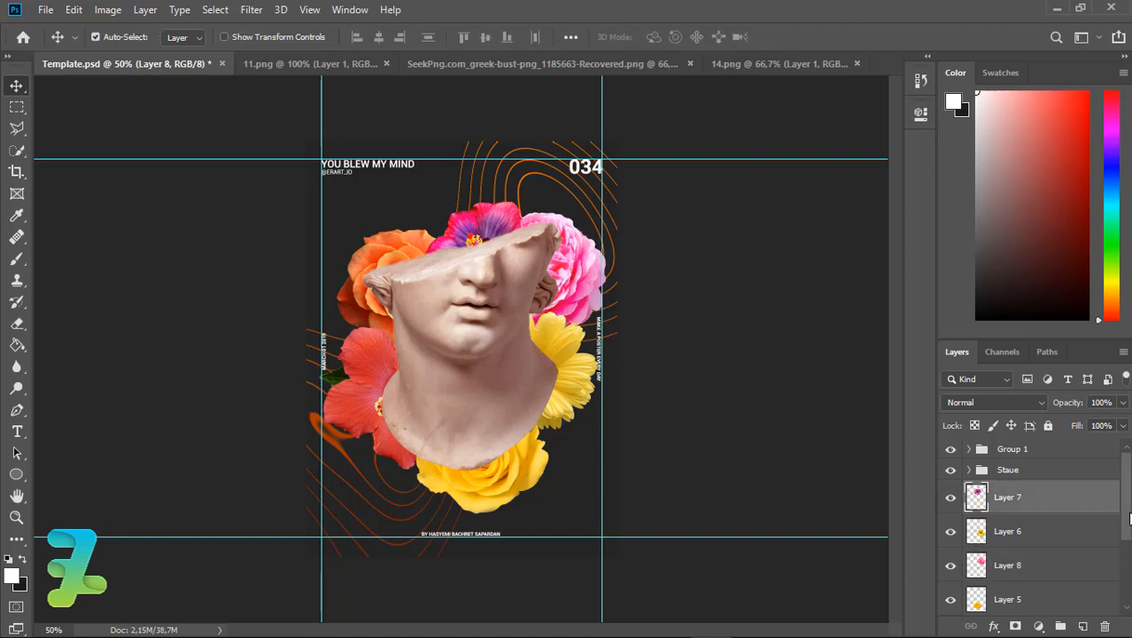
{"action": "scroll", "coordinate": [1083, 540], "scroll_direction": "down", "scroll_amount": 3}
{"action": "left_click", "coordinate": [1086, 545], "text": "shift"}
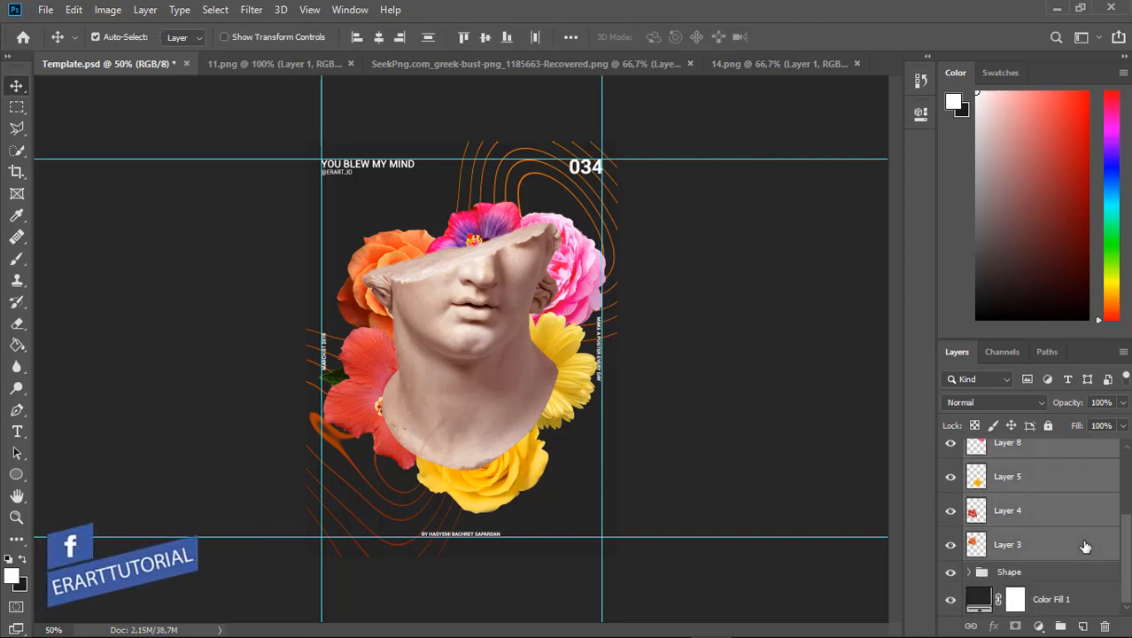
{"action": "key", "text": "ctrl+g"}
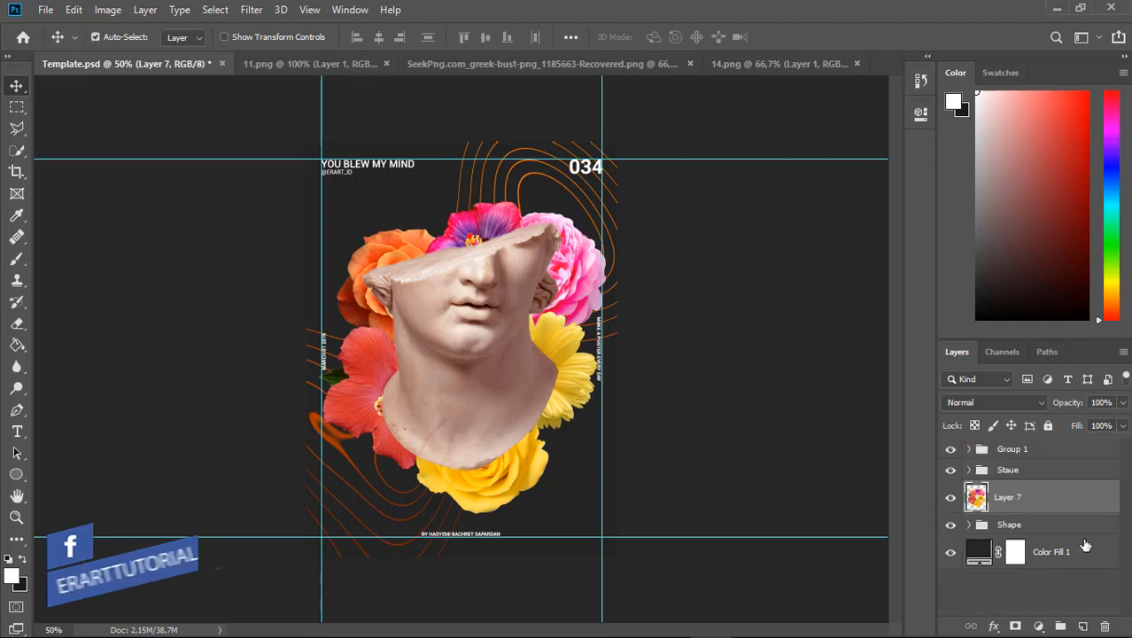
Try a Black & White adjustment layer over the combined flowers, and undo both the adjustment and the combining of the layers.
{"action": "left_click", "coordinate": [1039, 627]}
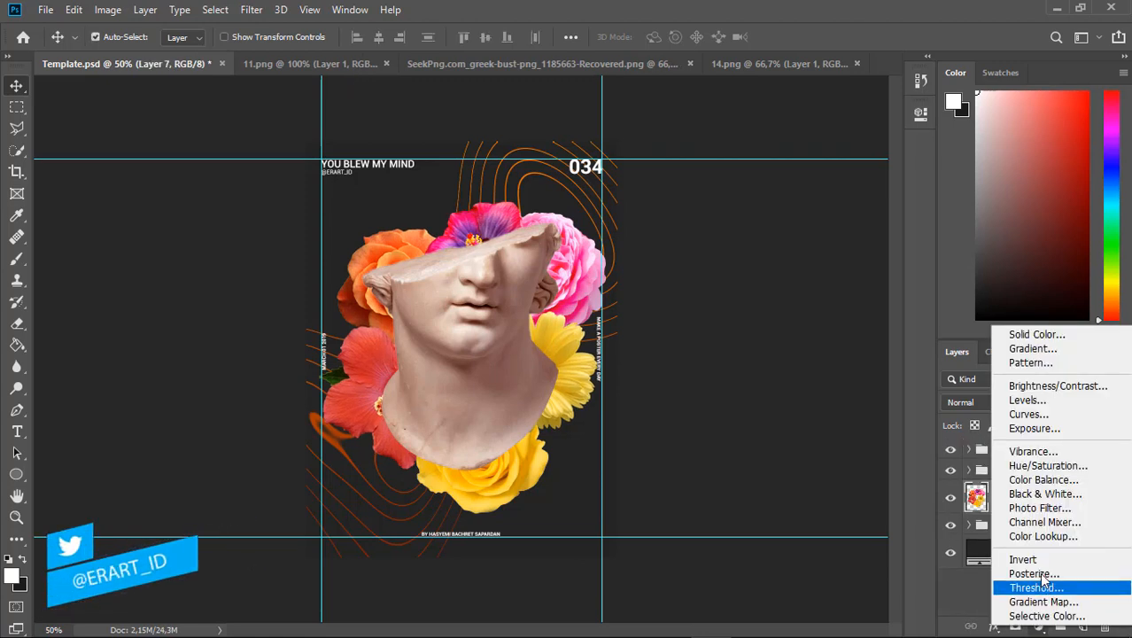
{"action": "left_click", "coordinate": [1034, 490]}
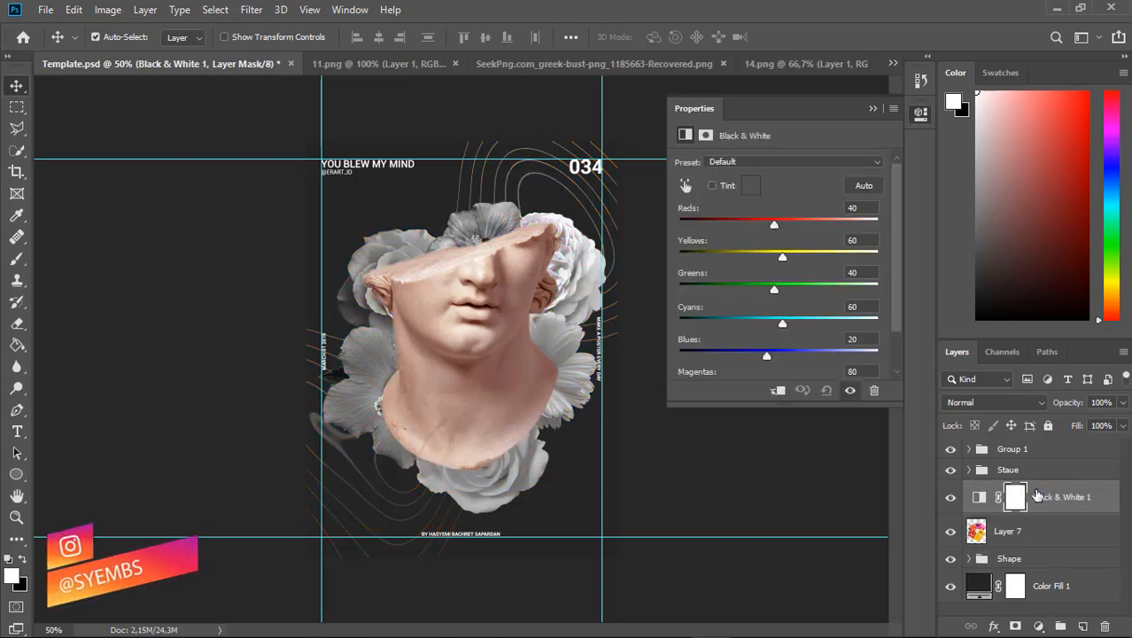
{"action": "right_click", "coordinate": [1002, 499]}
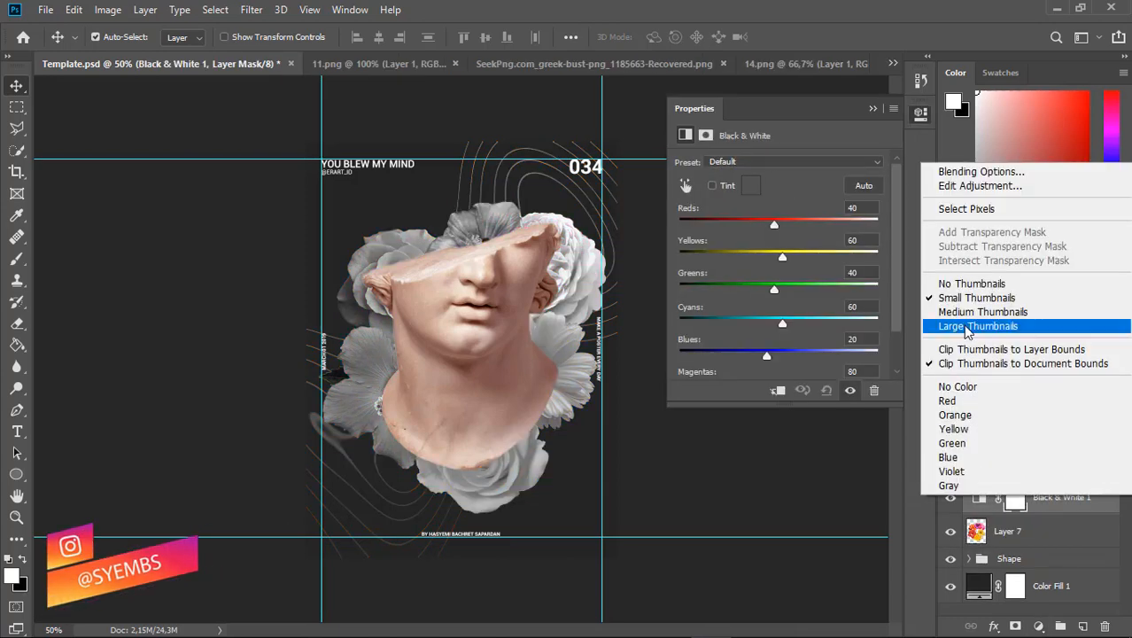
{"action": "left_click", "coordinate": [1109, 509]}
{"action": "right_click", "coordinate": [1108, 510]}
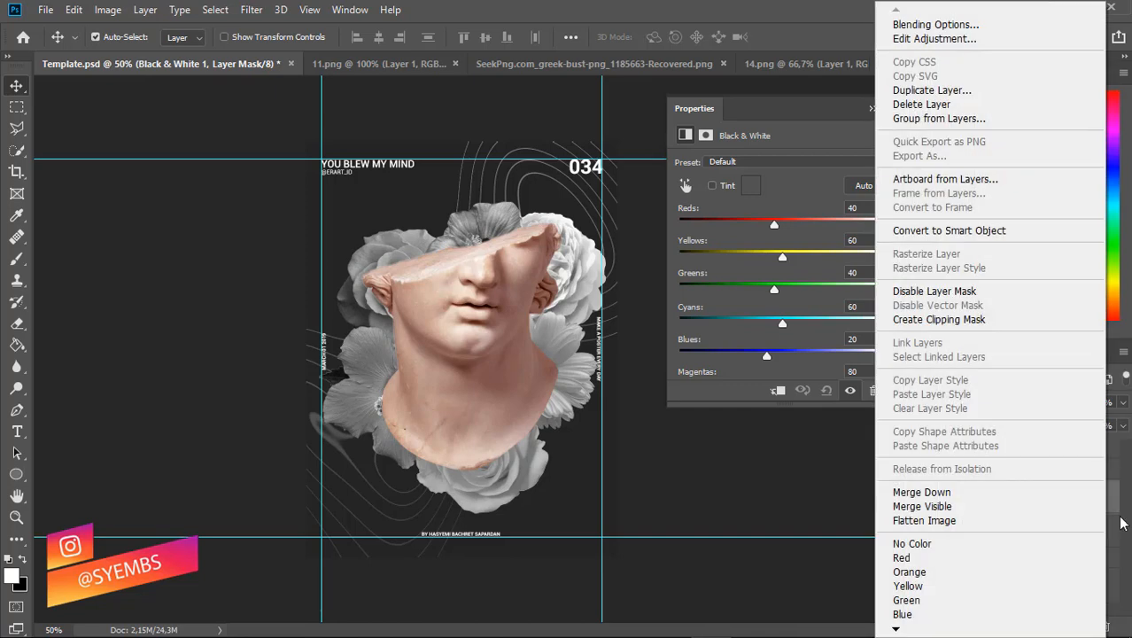
{"action": "left_click", "coordinate": [1121, 523]}
{"action": "key", "text": "ctrl+z"}
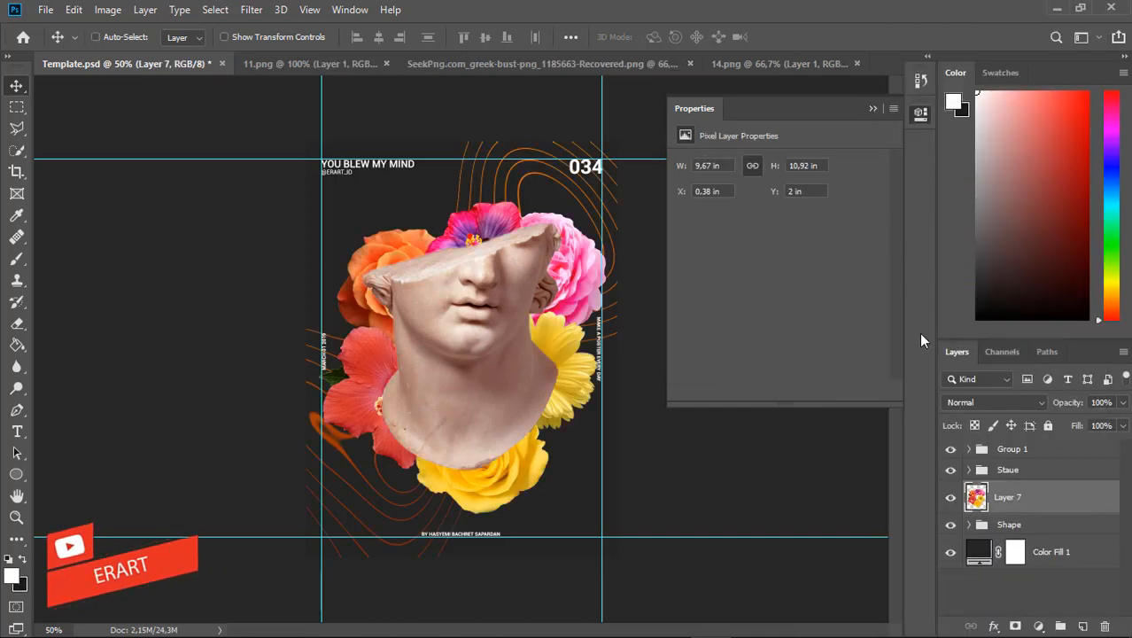
{"action": "key", "text": "ctrl+z"}
Group all six flower layers and convert the group to a smart object.
{"action": "left_click", "coordinate": [1049, 504]}
{"action": "left_click_drag", "start_coordinate": [1125, 508], "coordinate": [1126, 553]}
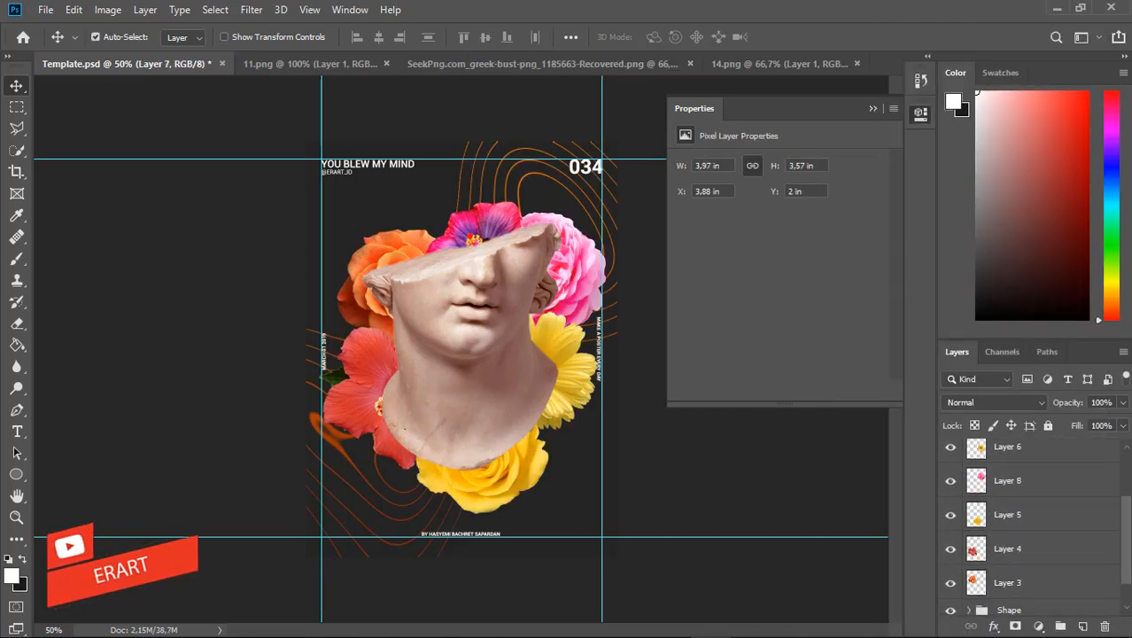
{"action": "left_click", "coordinate": [1062, 543], "text": "shift"}
{"action": "key", "text": "ctrl+g"}
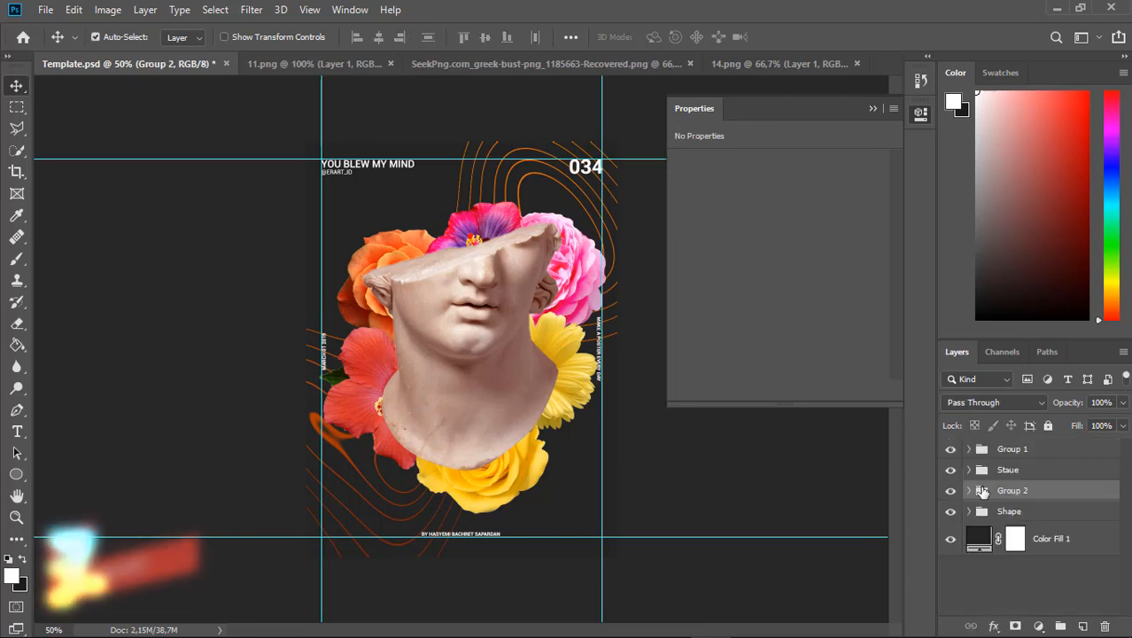
{"action": "right_click", "coordinate": [983, 491]}
{"action": "key", "text": "Escape"}
{"action": "right_click", "coordinate": [1065, 490]}
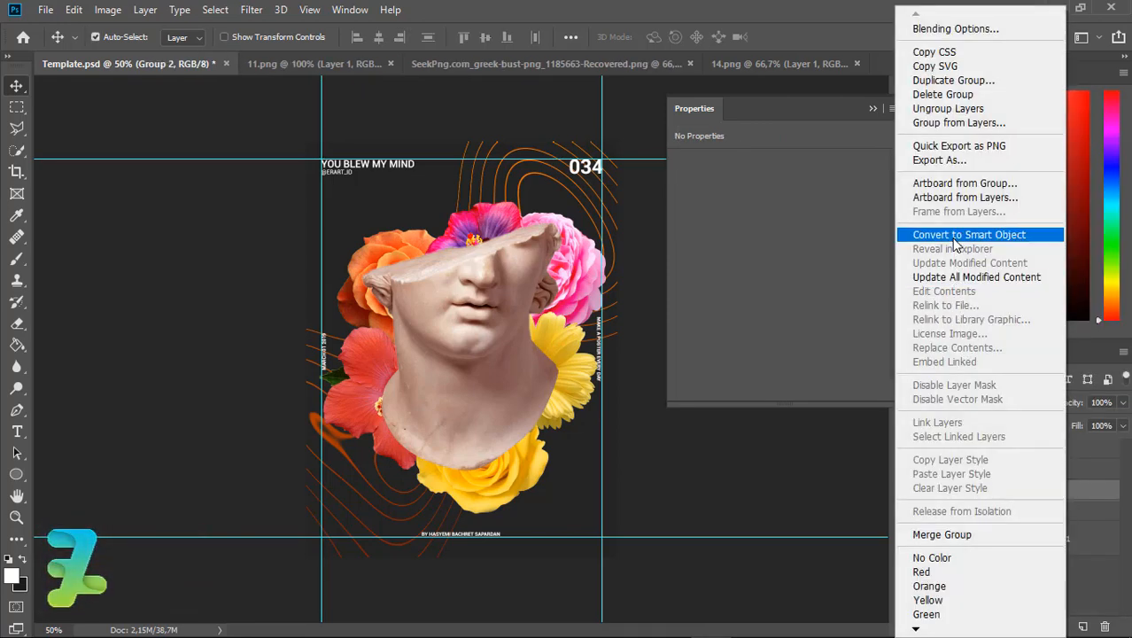
{"action": "key", "text": "Escape"}
Add a Black & White adjustment layer with the default preset above the flower smart object and clip it to the flowers.
{"action": "left_click", "coordinate": [1038, 626]}
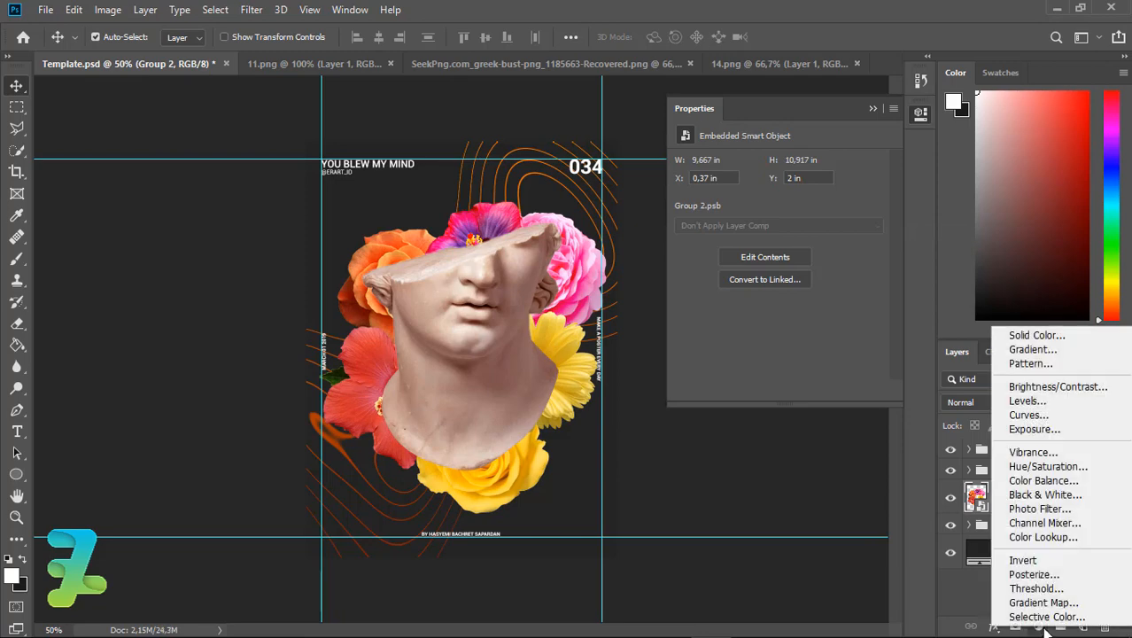
{"action": "left_click", "coordinate": [1051, 493]}
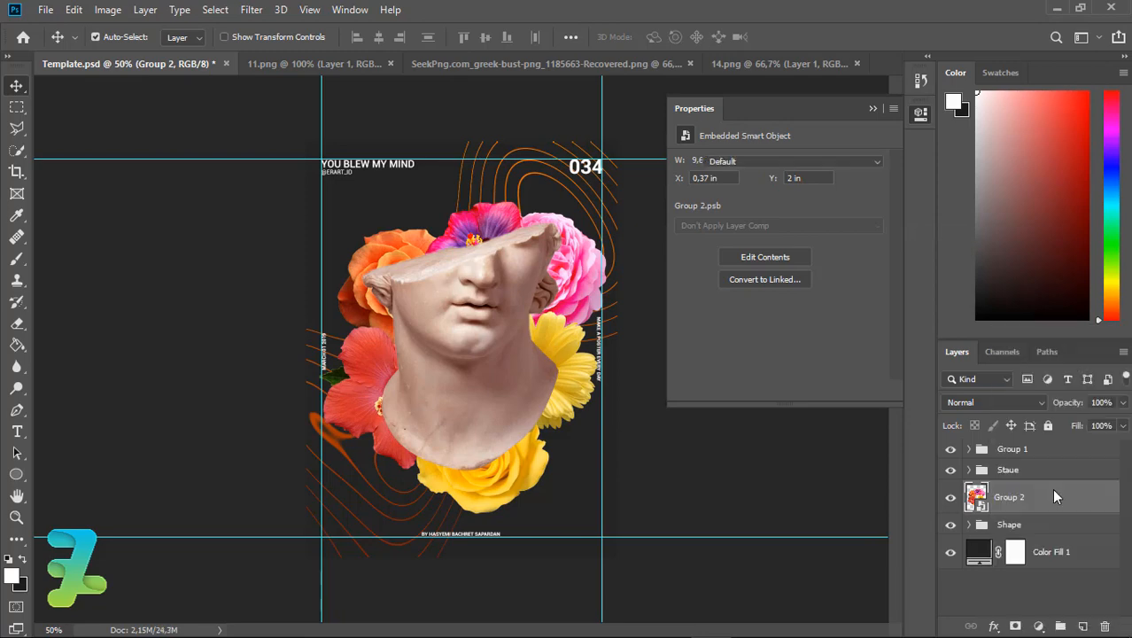
{"action": "right_click", "coordinate": [1108, 506]}
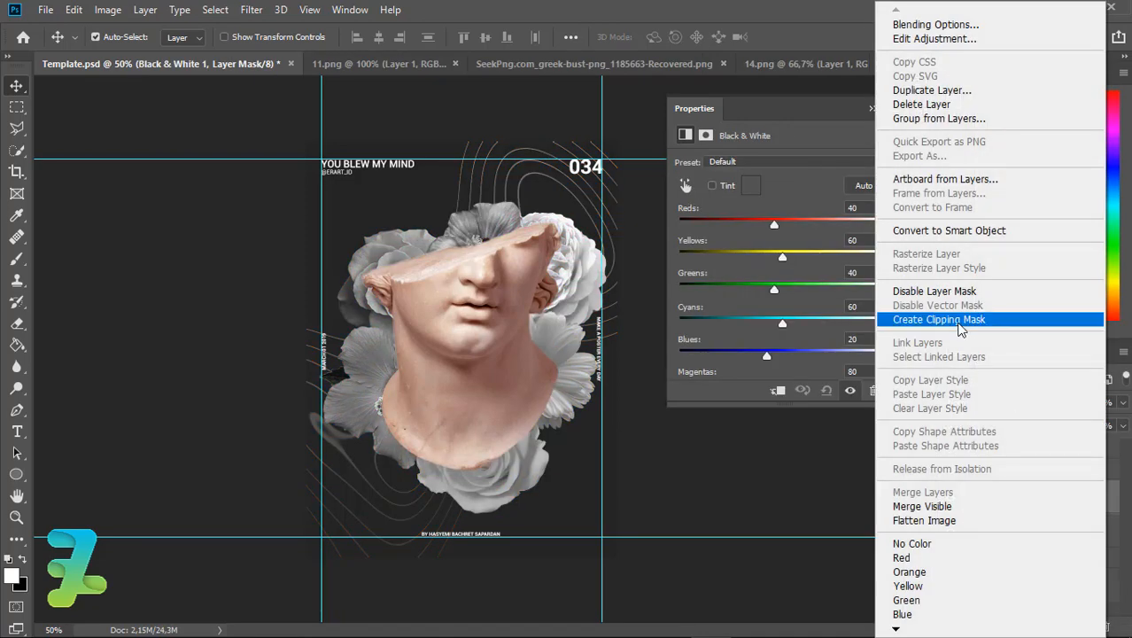
{"action": "left_click", "coordinate": [1019, 317]}
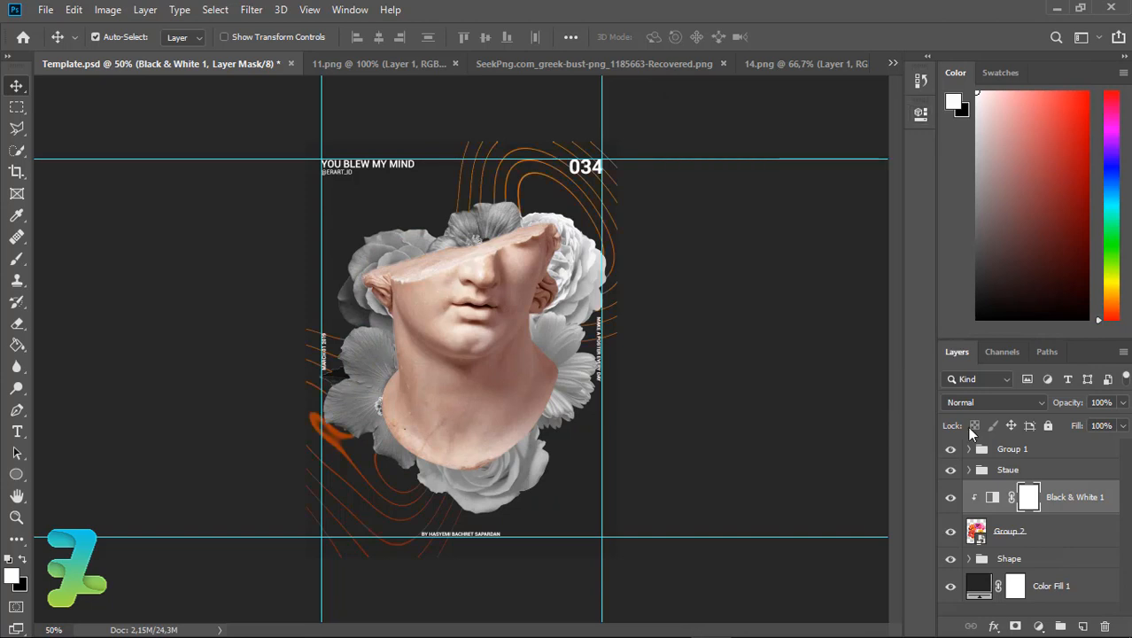
Group the Black & White adjustment with the flower smart object as "Flower", and correct the bust group's name to "Statue".
{"action": "left_click", "coordinate": [1063, 536], "text": "shift"}
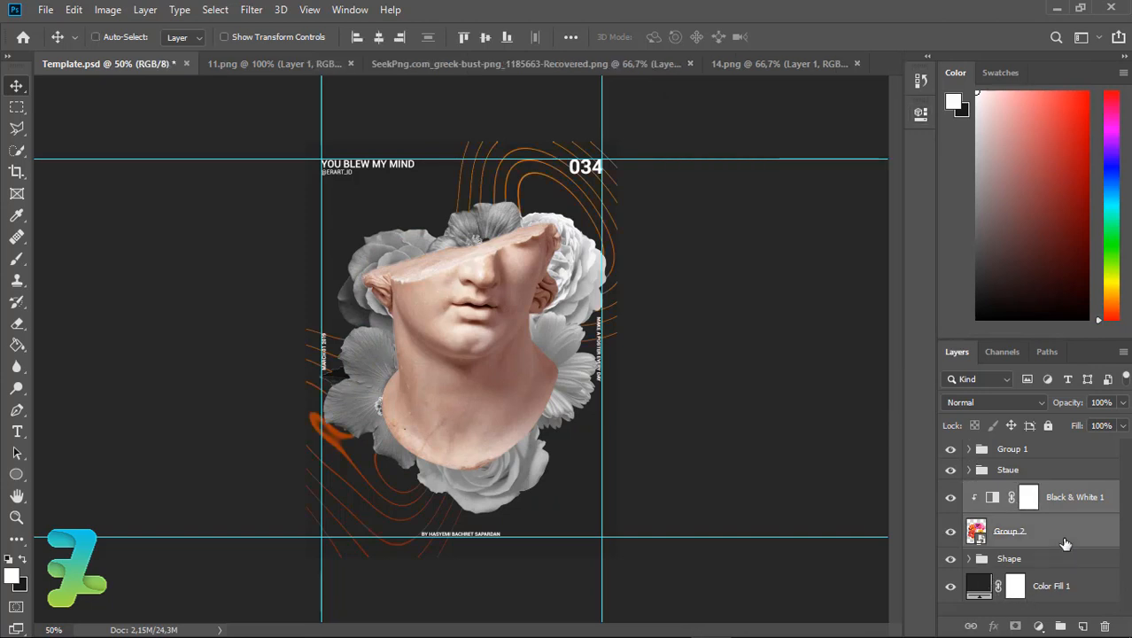
{"action": "key", "text": "ctrl+g"}
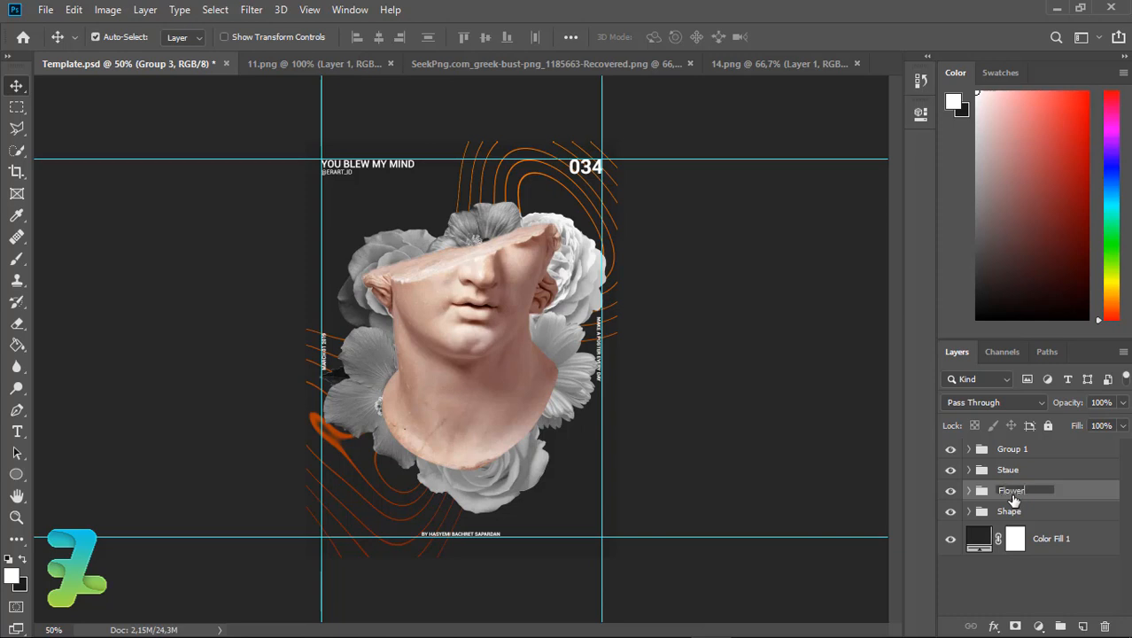
{"action": "key", "text": "Return"}
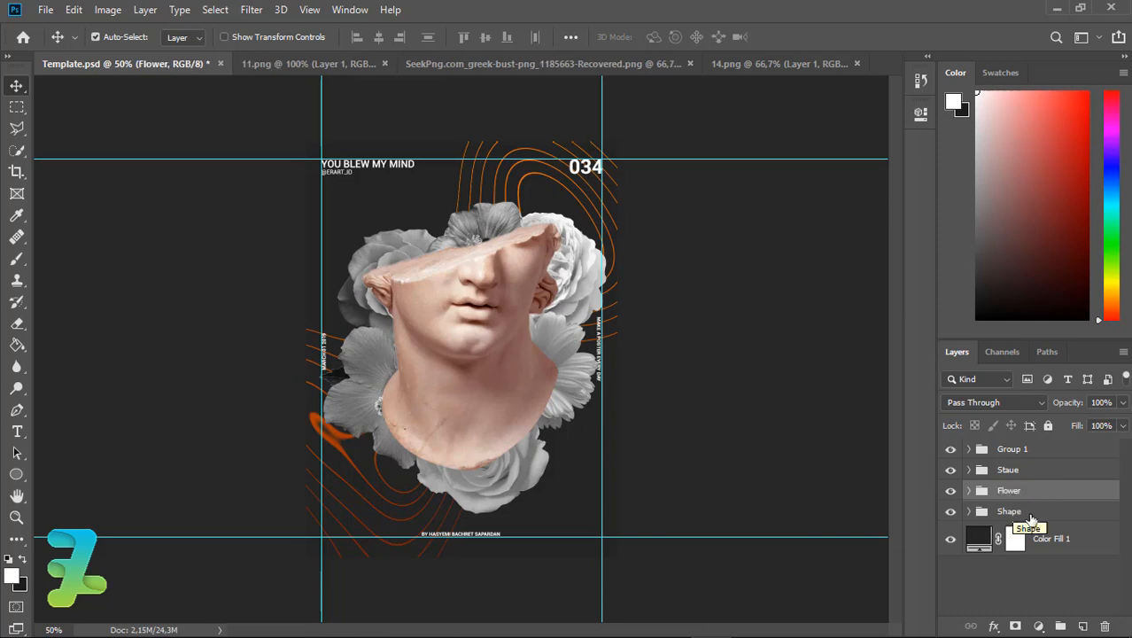
{"action": "left_click", "coordinate": [1031, 472]}
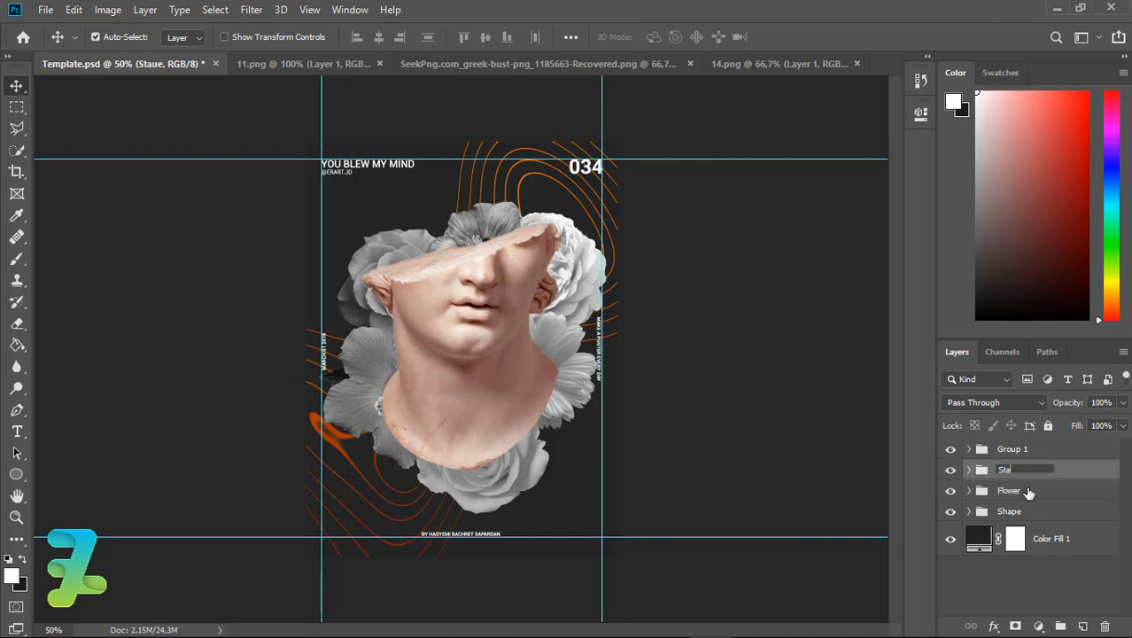
{"action": "key", "text": "Return"}
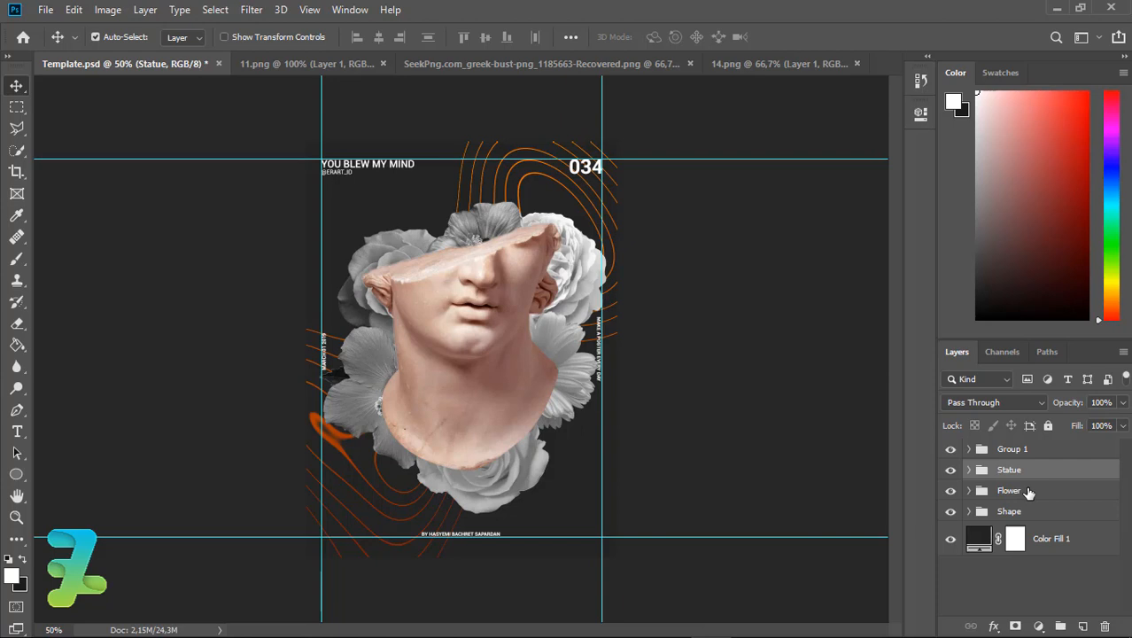
Add the white text "You" in Amarillo Regular at 72 pt over the base of the bust's neck.
{"action": "left_click", "coordinate": [17, 432]}
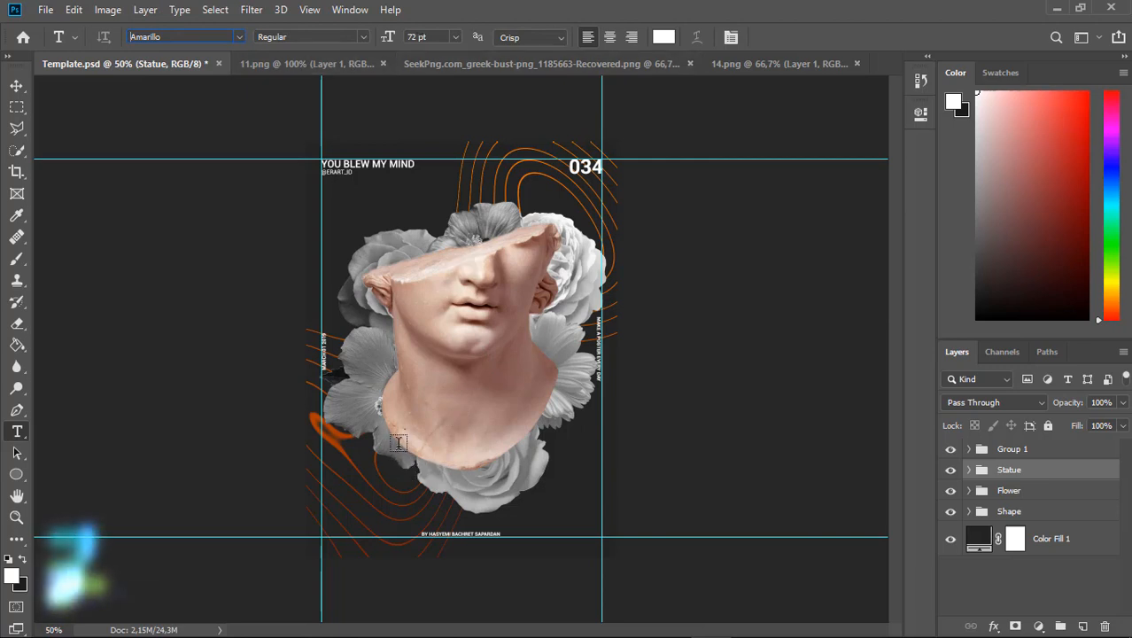
{"action": "left_click", "coordinate": [455, 490]}
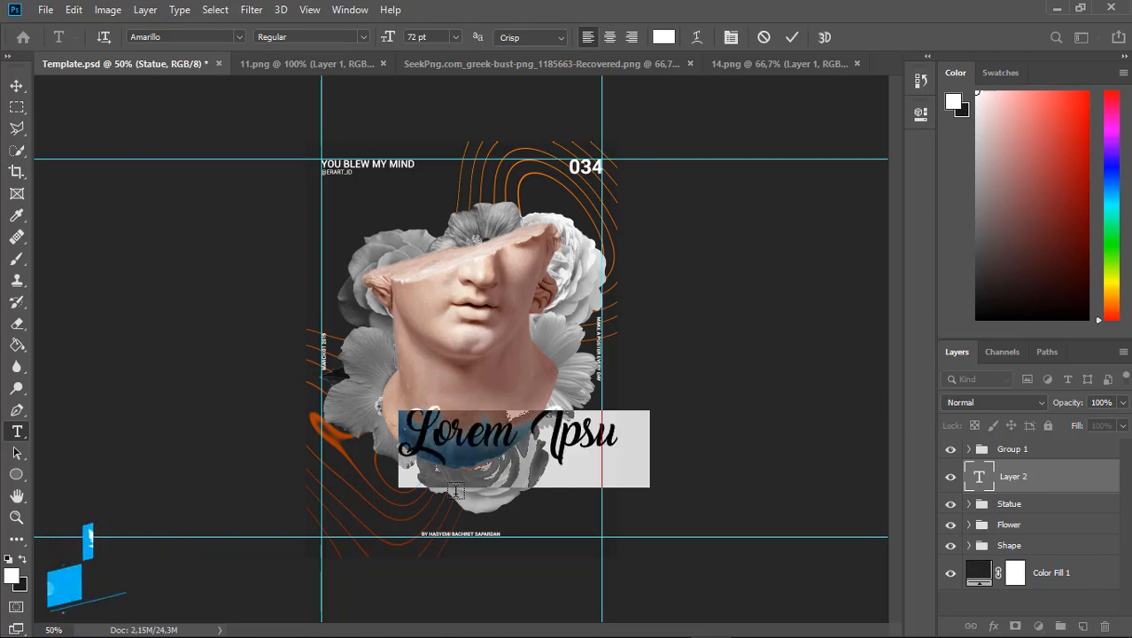
{"action": "type", "text": "yo"}
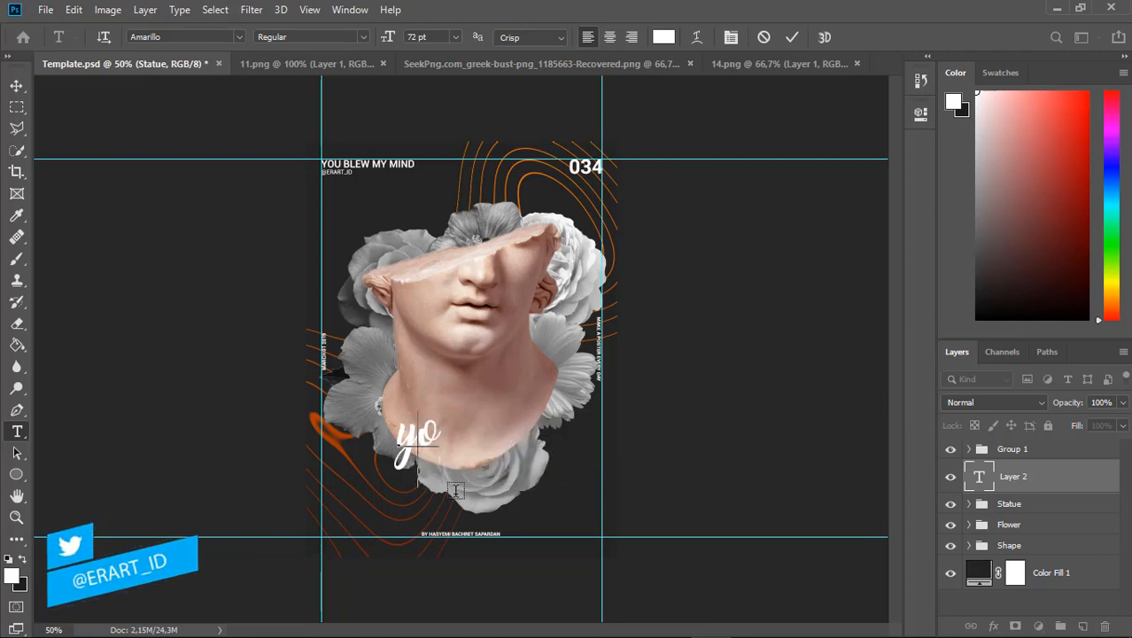
{"action": "key", "text": "BackSpace"}
{"action": "key", "text": "BackSpace"}
{"action": "type", "text": "You"}
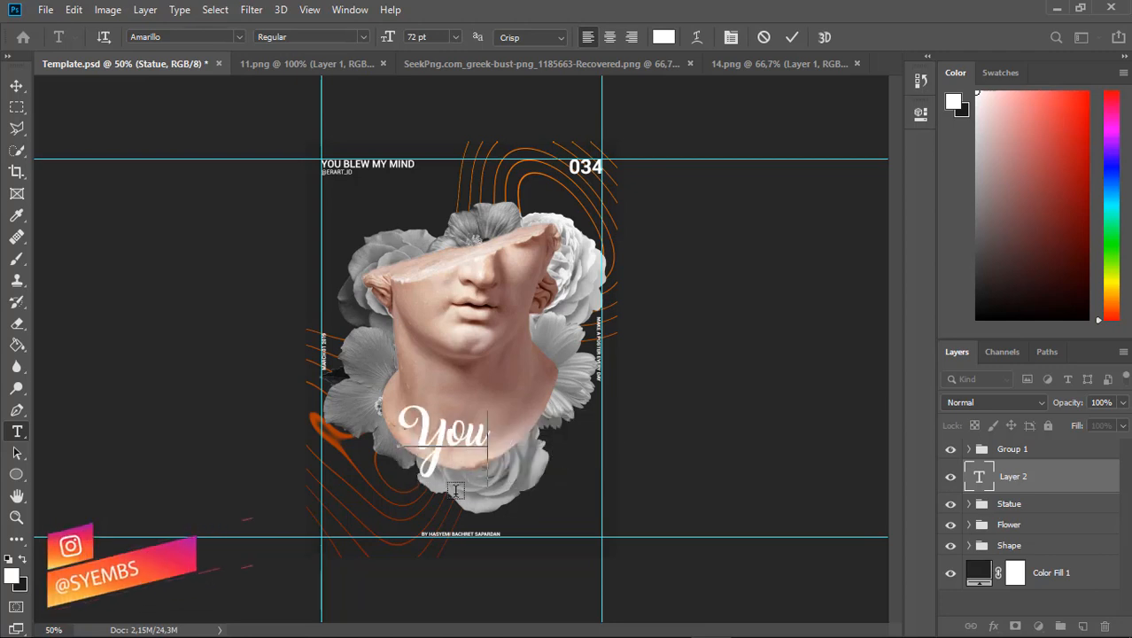
{"action": "left_click", "coordinate": [15, 85]}
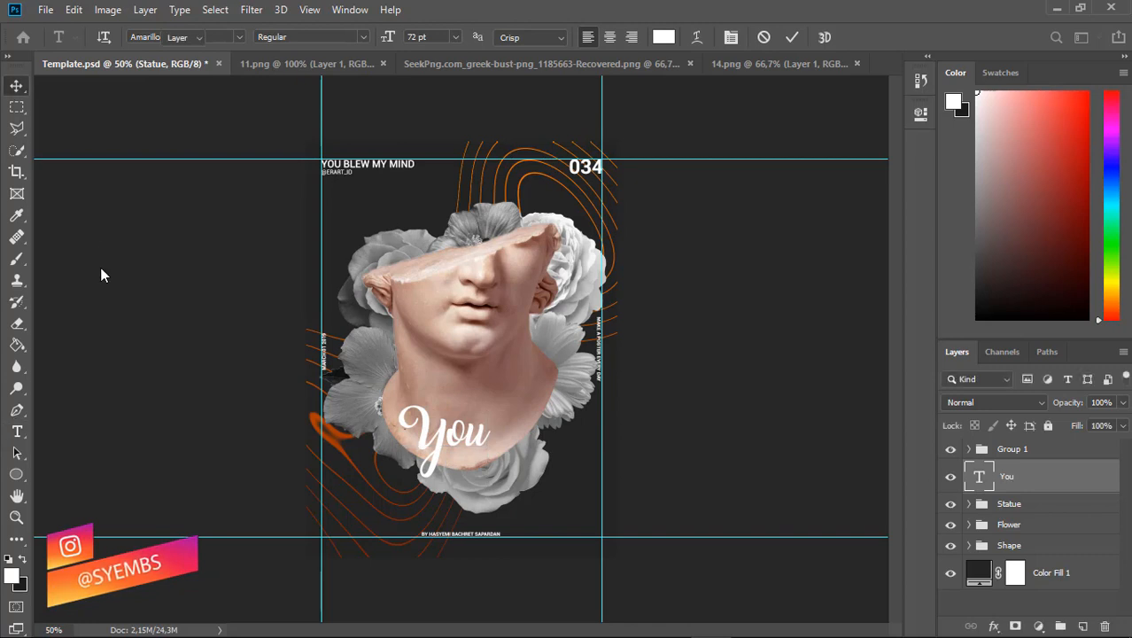
Move the "You" text up and left so it overlaps the bust's lower-left edge and the flower beside it.
{"action": "key", "text": "ctrl+plus"}
{"action": "left_click_drag", "start_coordinate": [896, 388], "coordinate": [891, 386]}
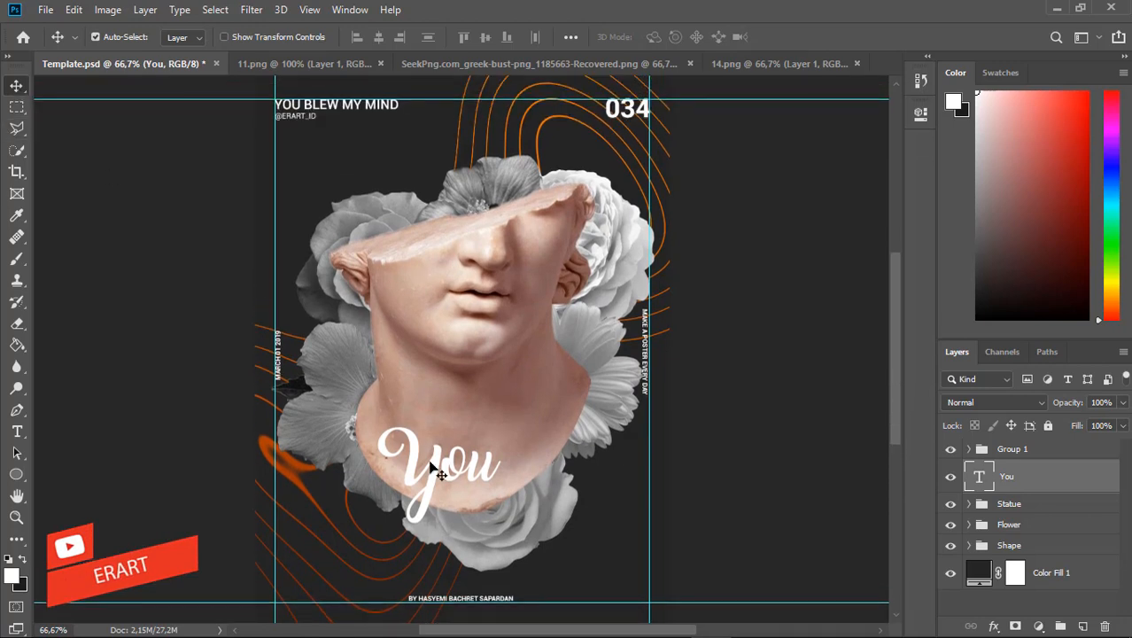
{"action": "left_click_drag", "start_coordinate": [435, 469], "coordinate": [362, 447]}
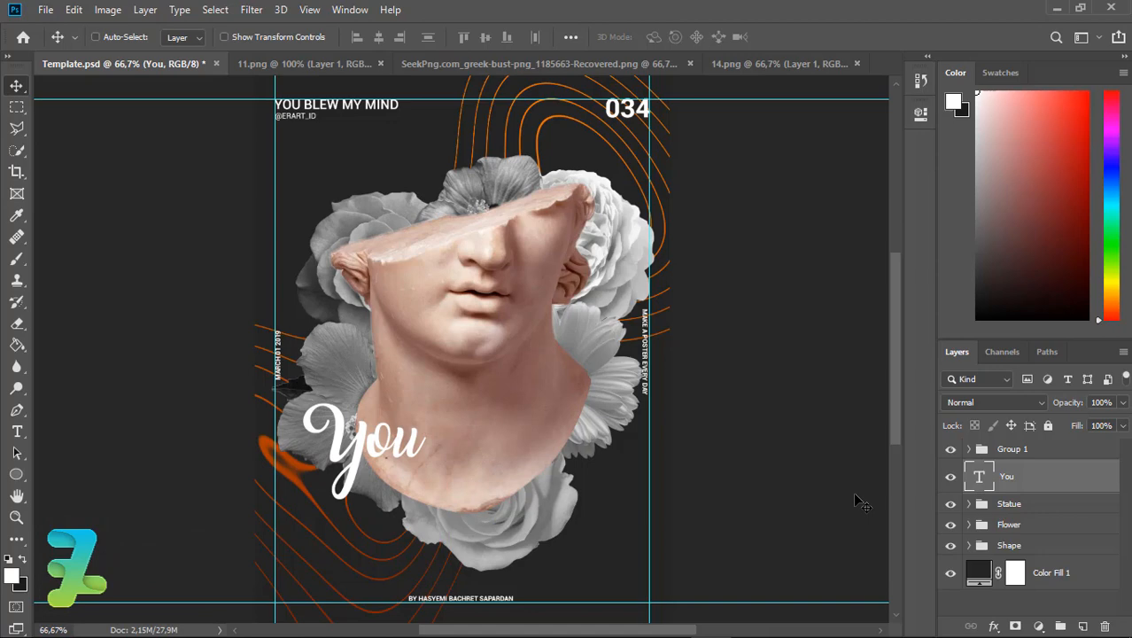
Duplicate the "You" text layer and add a gradient fill layer above the original using the Violet, Orange preset.
{"action": "key", "text": "ctrl+j"}
{"action": "left_click", "coordinate": [1035, 518]}
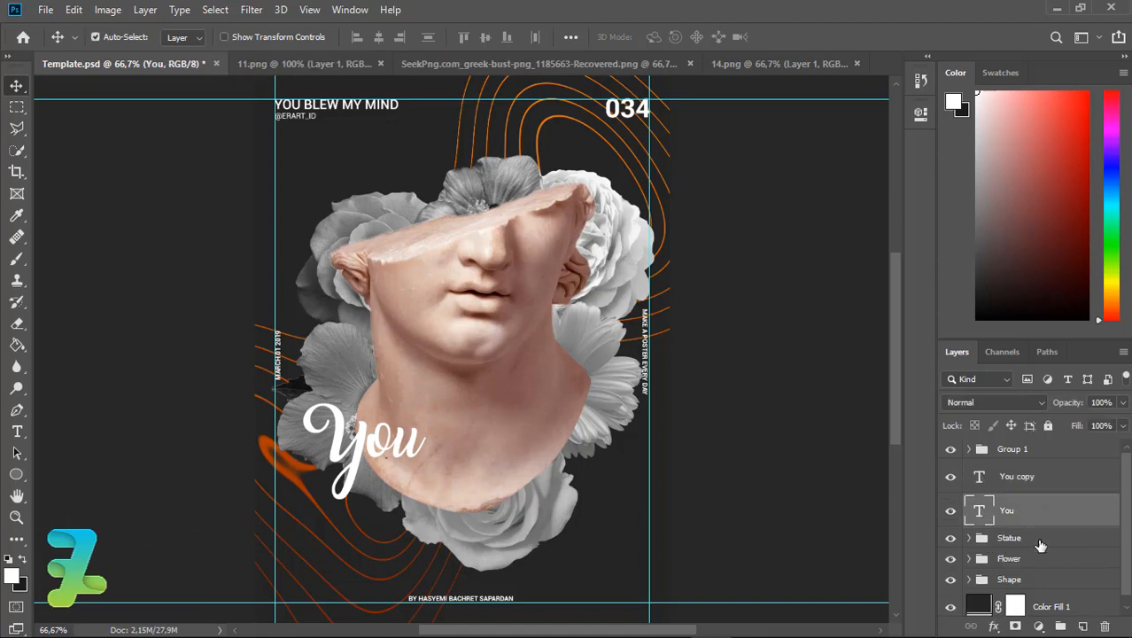
{"action": "left_click", "coordinate": [1040, 627]}
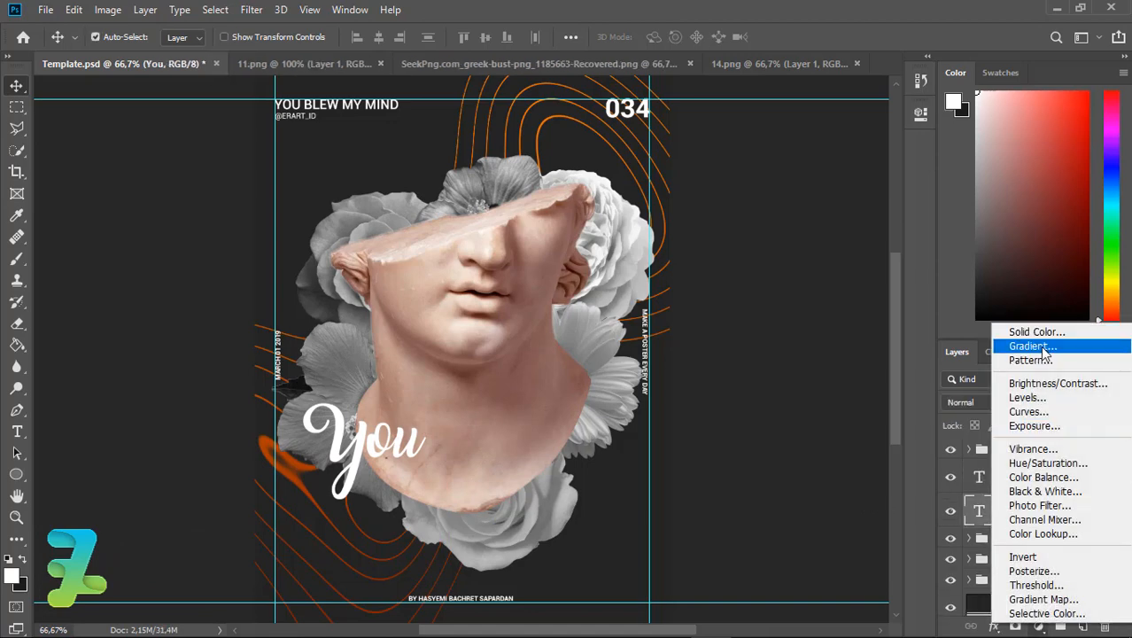
{"action": "left_click", "coordinate": [1009, 344]}
{"action": "left_click", "coordinate": [713, 162]}
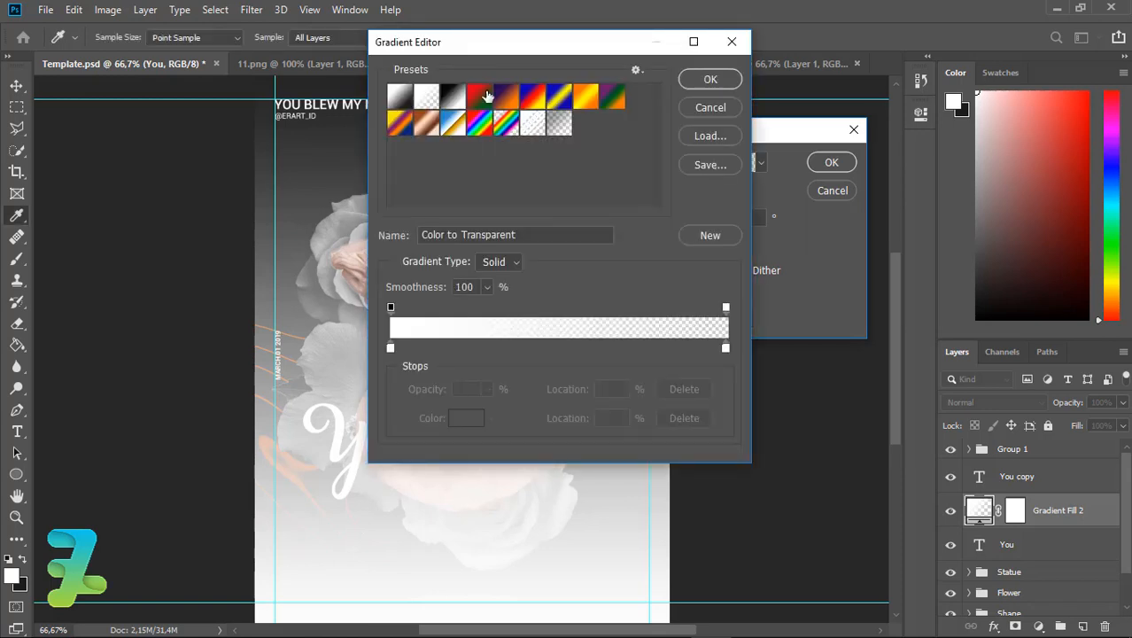
{"action": "left_click", "coordinate": [505, 97]}
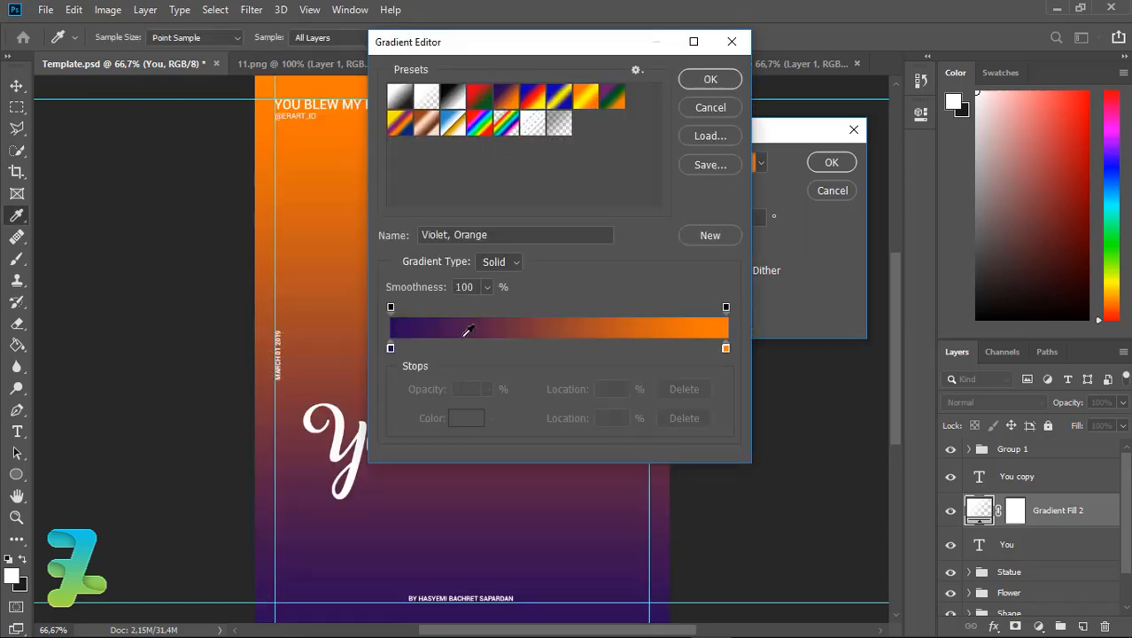
Change the gradient's violet stop to dark red #590a0a and apply the gradient fill.
{"action": "double_click", "coordinate": [390, 347]}
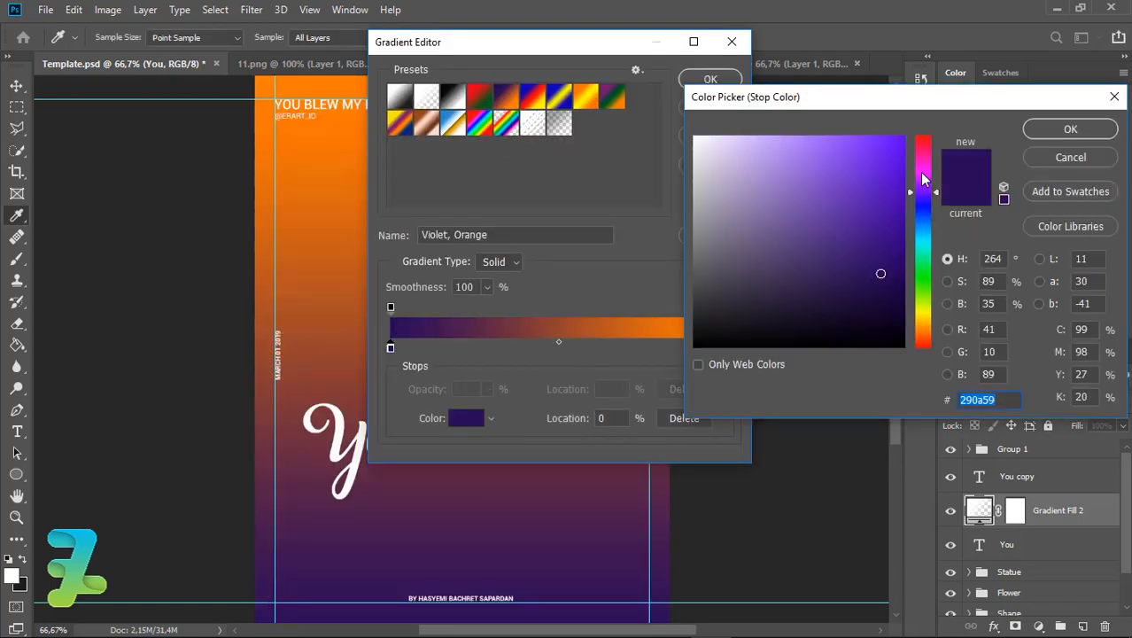
{"action": "left_click", "coordinate": [929, 136]}
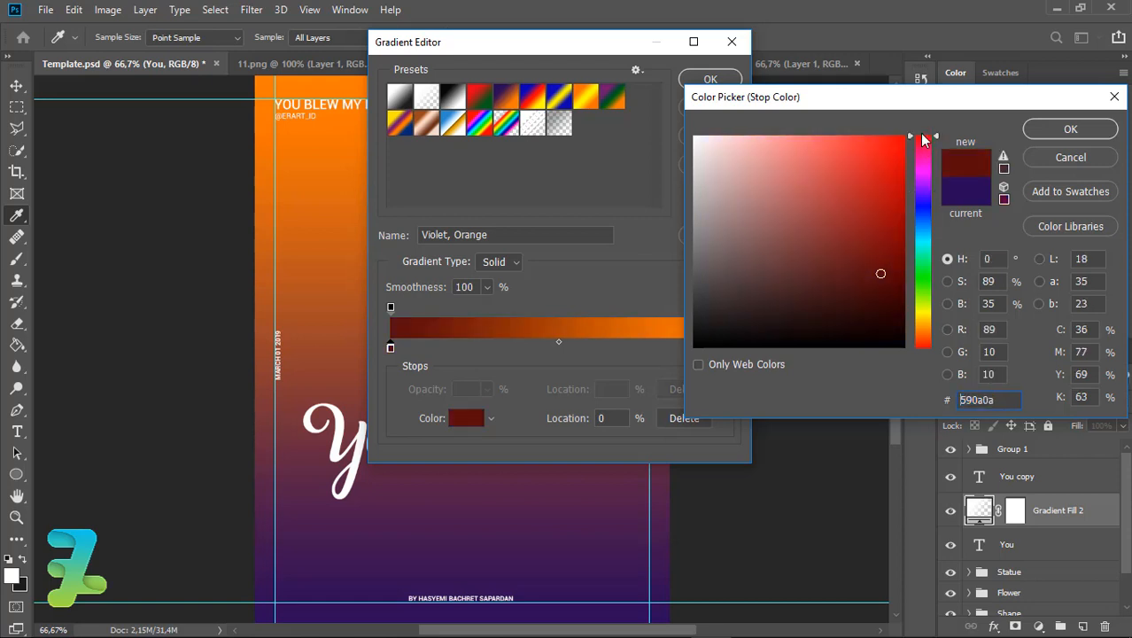
{"action": "left_click", "coordinate": [1046, 130]}
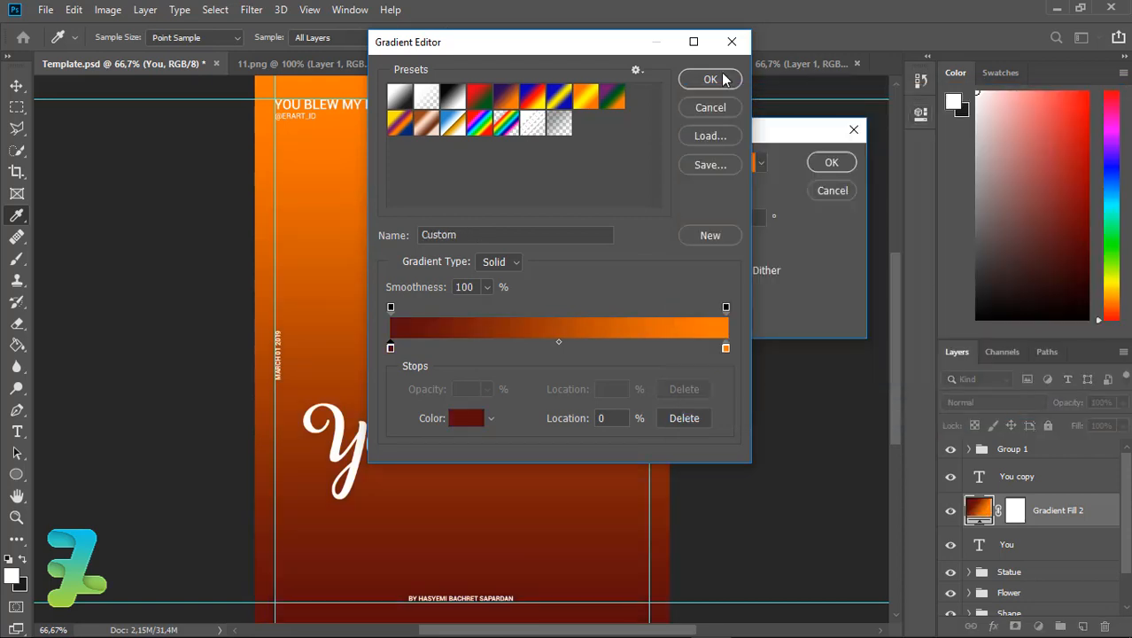
{"action": "left_click", "coordinate": [723, 80]}
{"action": "left_click", "coordinate": [833, 160]}
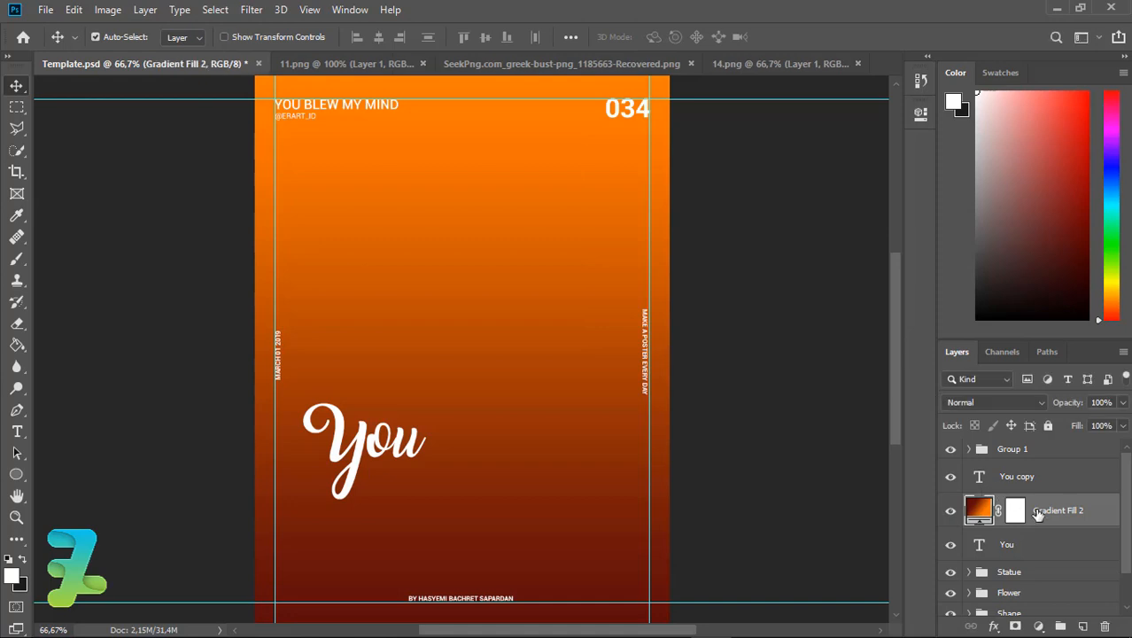
Clip the gradient fill to the original "You" text and offset the white copy slightly to the right of it.
{"action": "right_click", "coordinate": [1099, 519]}
{"action": "left_click", "coordinate": [941, 323]}
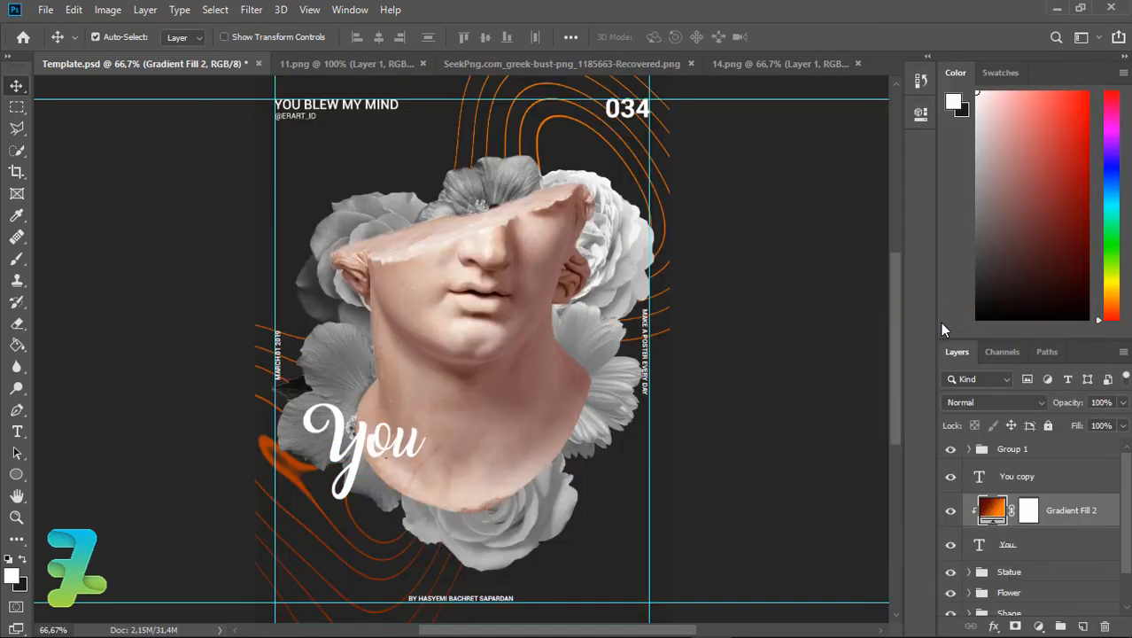
{"action": "left_click", "coordinate": [981, 481]}
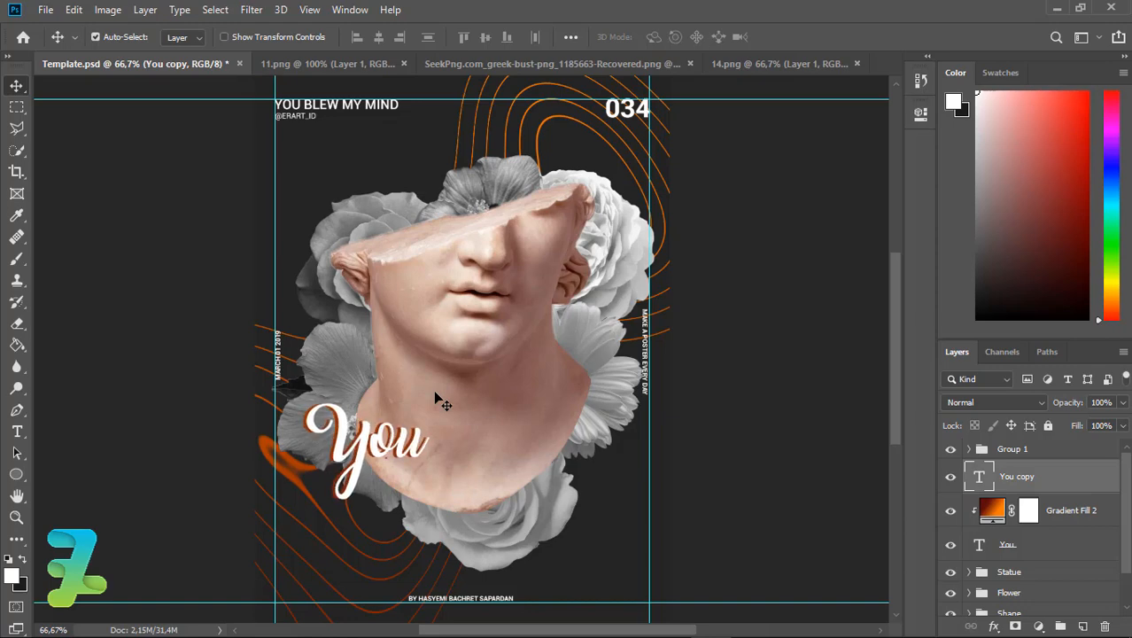
Set the angle of the gradient fill clipped to the "You" text to -27.95°.
{"action": "key", "text": "ctrl+plus"}
{"action": "scroll", "coordinate": [893, 357], "scroll_direction": "down", "scroll_amount": 2}
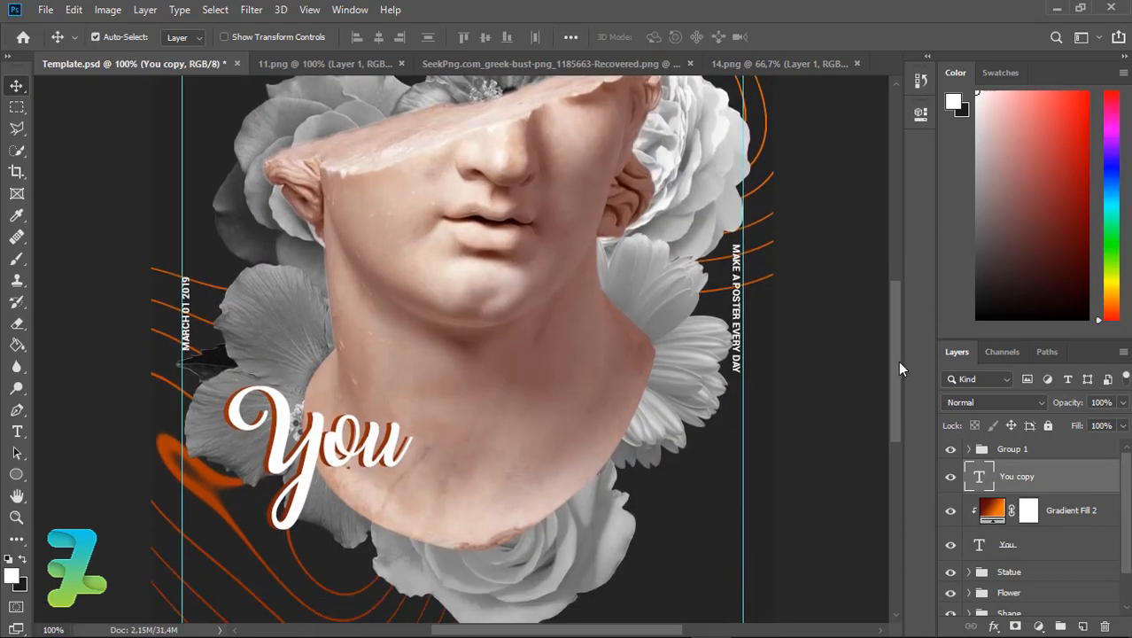
{"action": "double_click", "coordinate": [994, 512]}
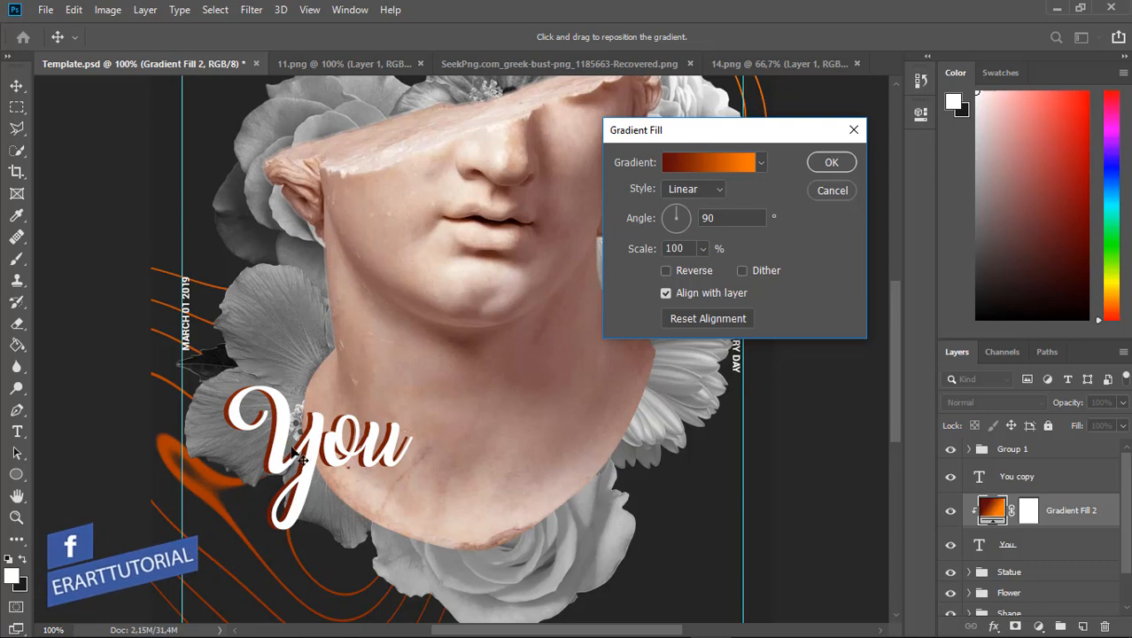
{"action": "left_click", "coordinate": [691, 221]}
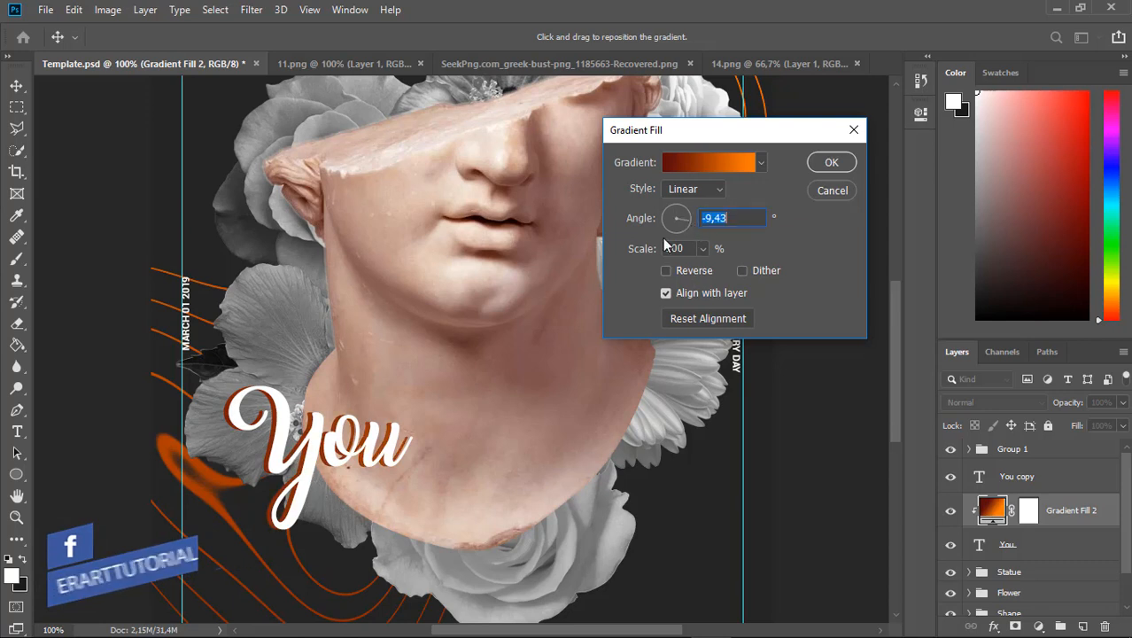
{"action": "left_click_drag", "start_coordinate": [679, 230], "coordinate": [687, 224]}
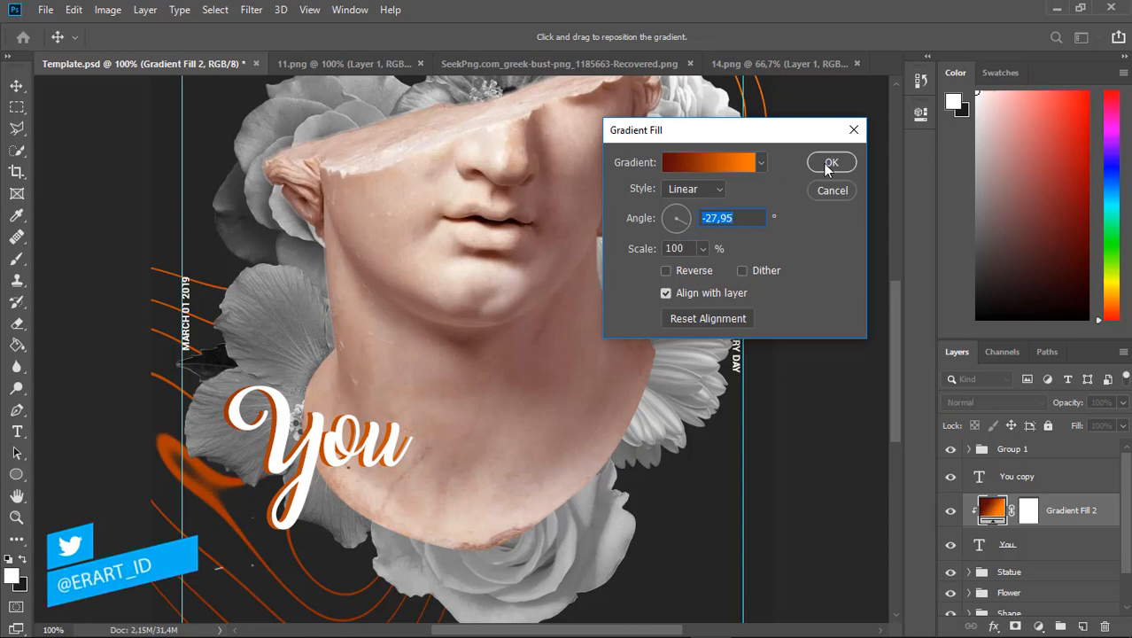
{"action": "left_click", "coordinate": [832, 163]}
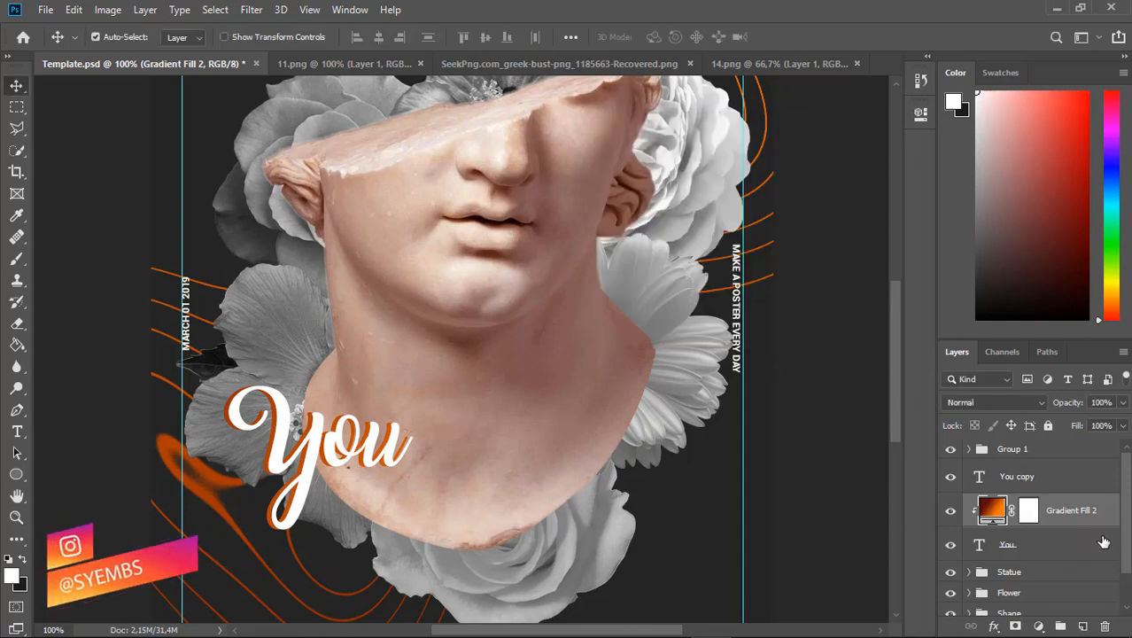
Duplicate both "You" text layers together with their gradient fill, and move the duplicates diagonally down and right of the first word.
{"action": "left_click", "coordinate": [1059, 544]}
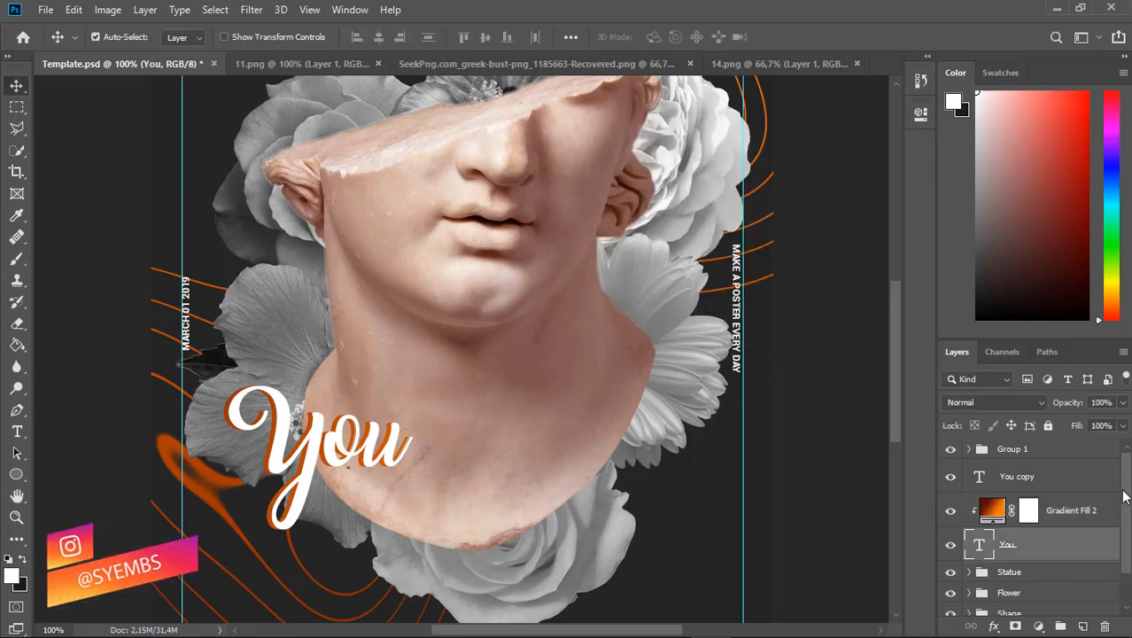
{"action": "left_click", "coordinate": [1009, 480], "text": "shift"}
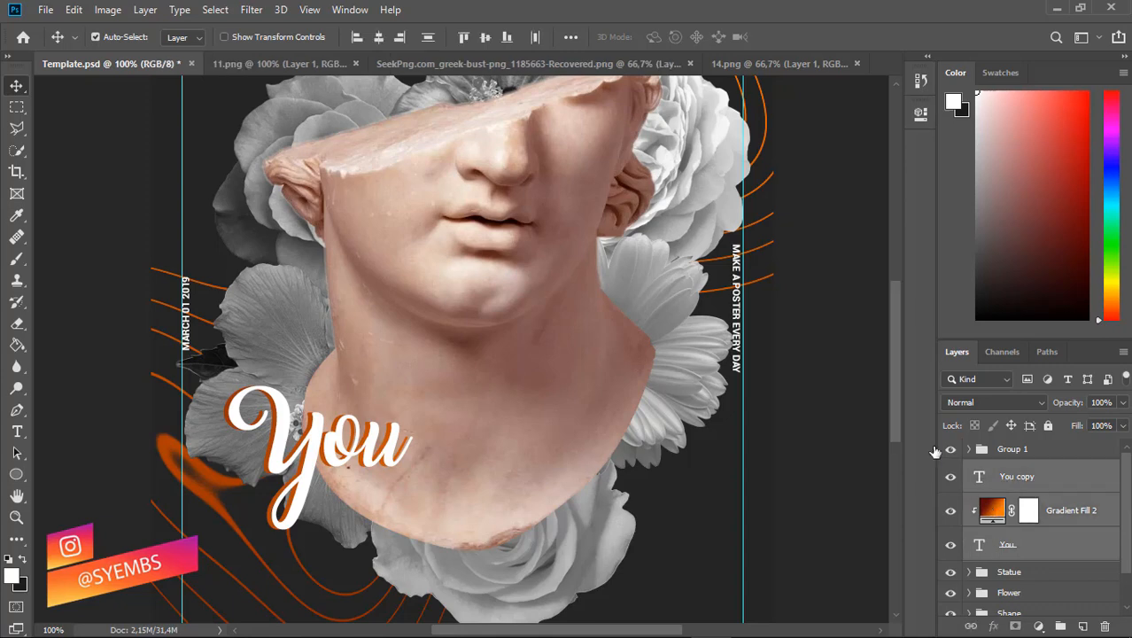
{"action": "left_click_drag", "start_coordinate": [896, 397], "coordinate": [930, 408]}
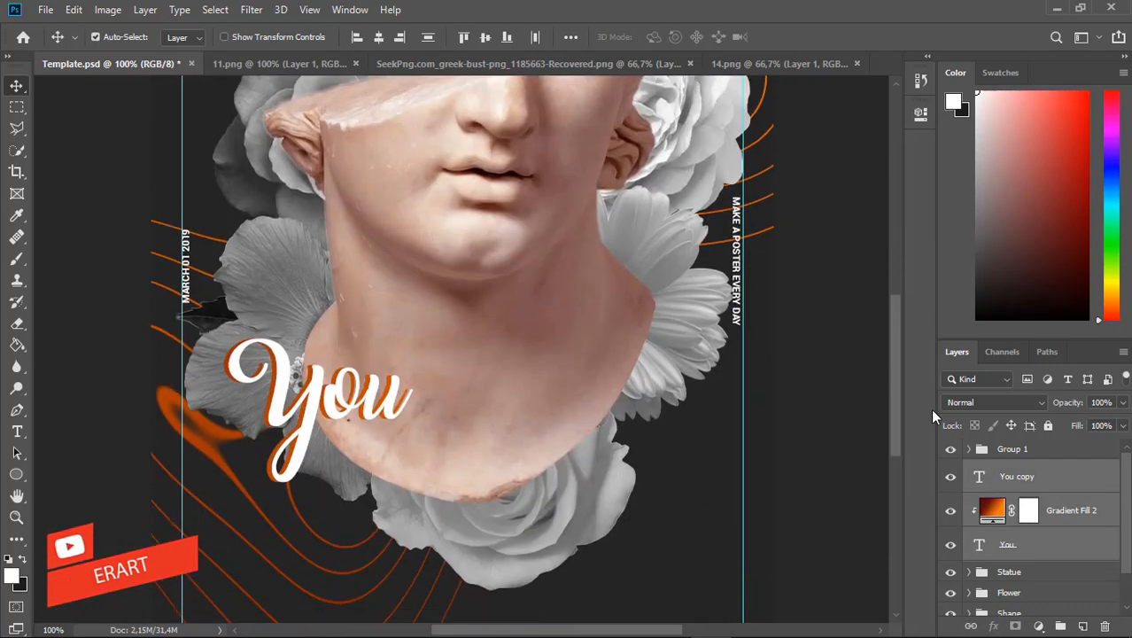
{"action": "key", "text": "ctrl+j"}
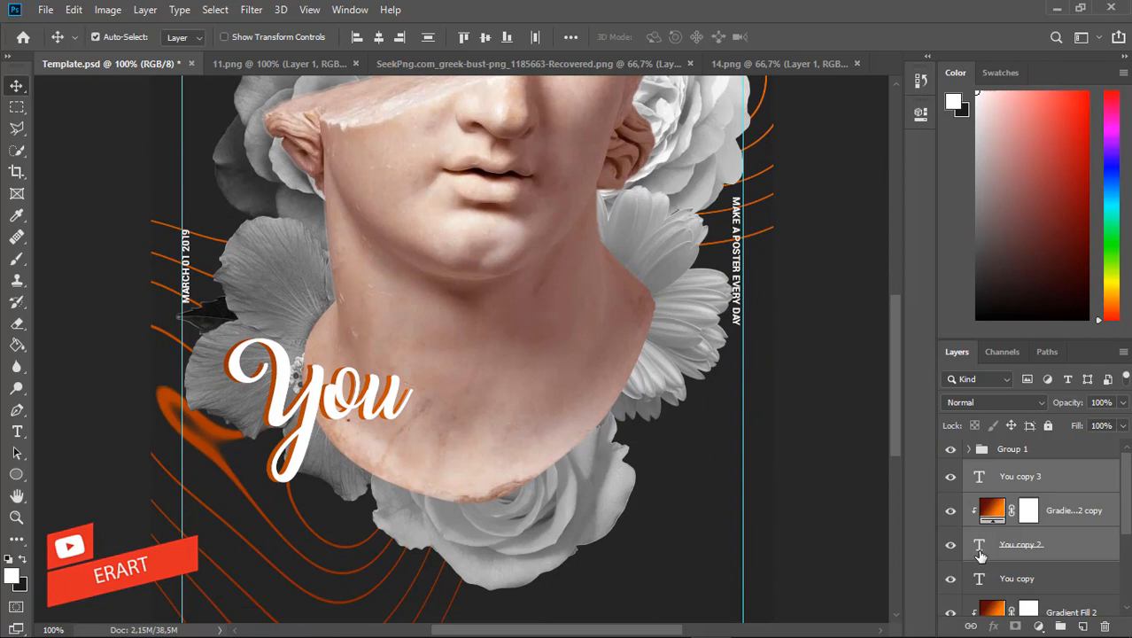
{"action": "left_click_drag", "start_coordinate": [390, 409], "coordinate": [436, 438]}
{"action": "key", "text": "ctrl+z"}
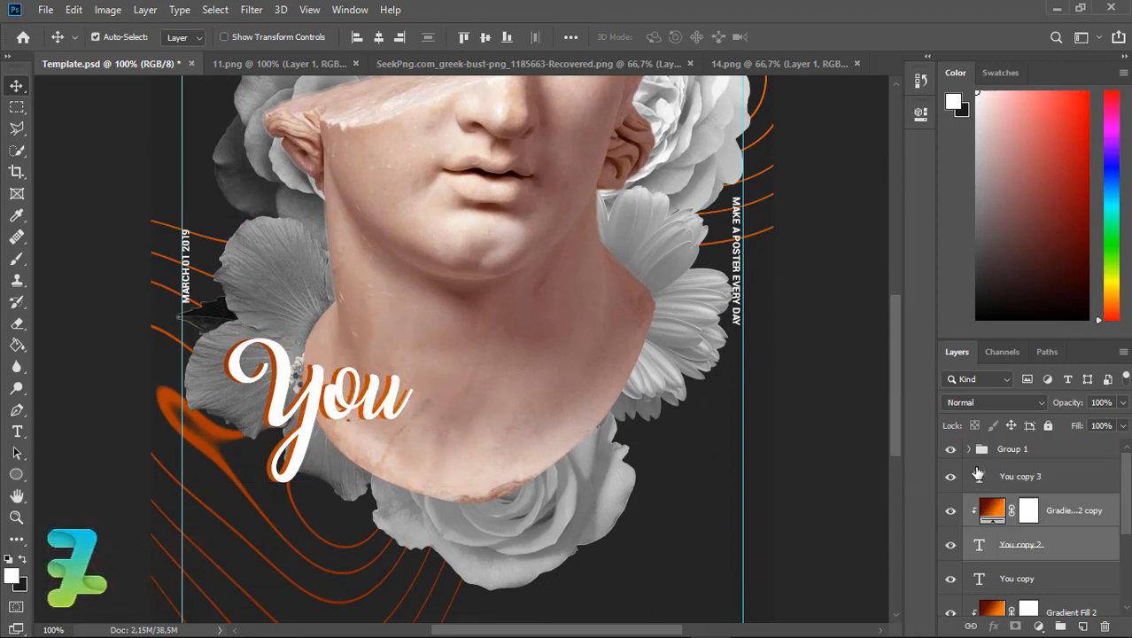
{"action": "left_click_drag", "start_coordinate": [396, 405], "coordinate": [462, 464]}
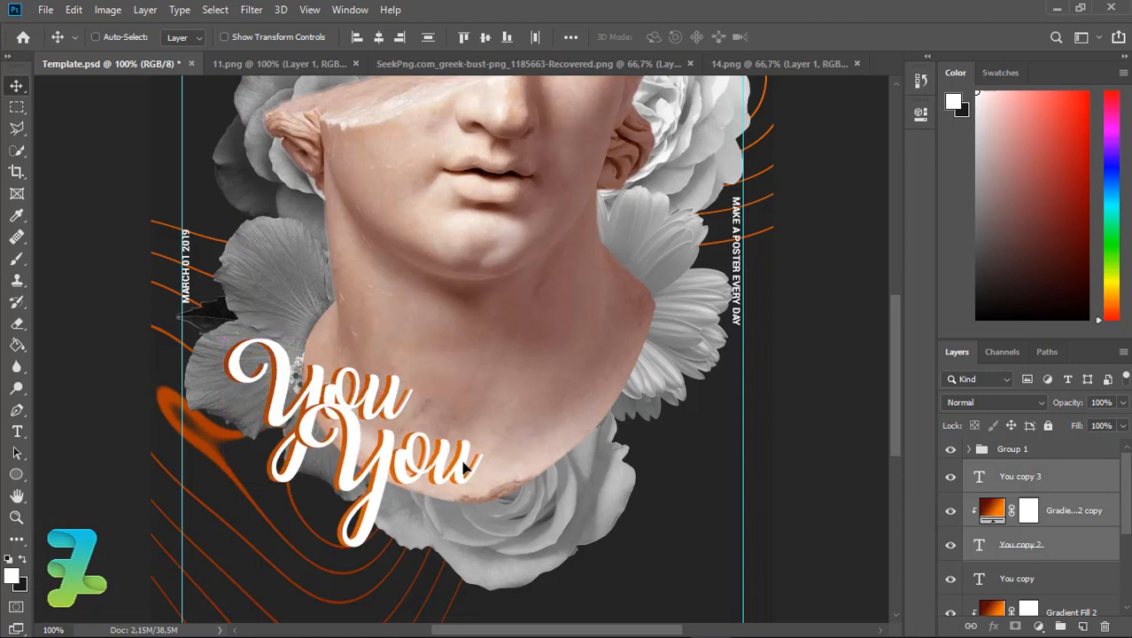
Change the text of both duplicated lower "You" layers, white and gradient-filled, to "Blew".
{"action": "double_click", "coordinate": [981, 548]}
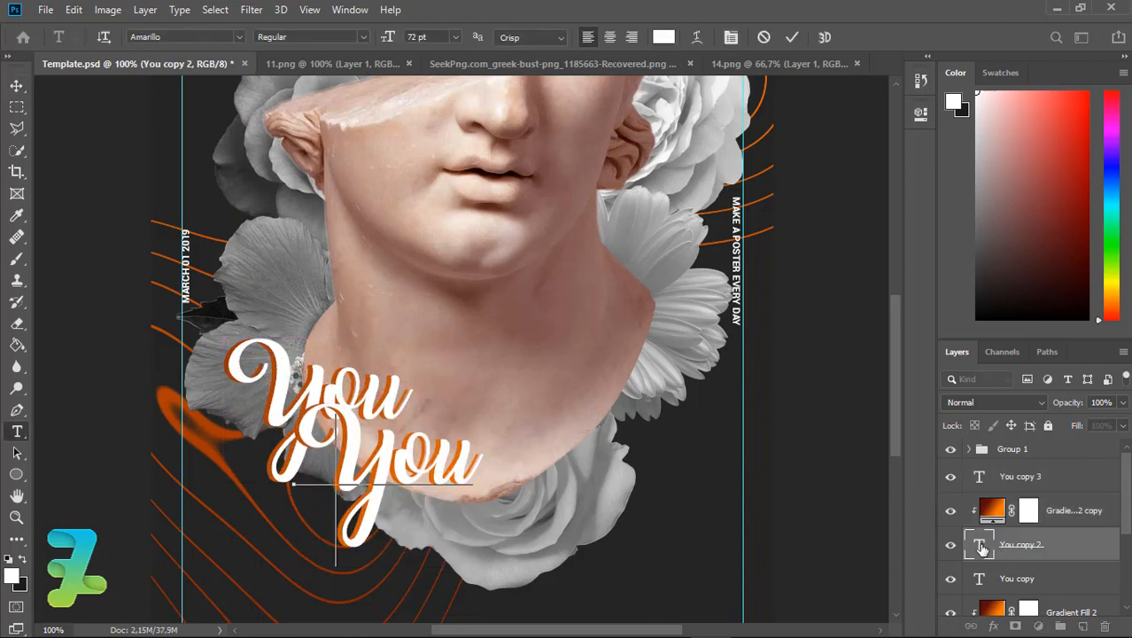
{"action": "type", "text": "Youuw"}
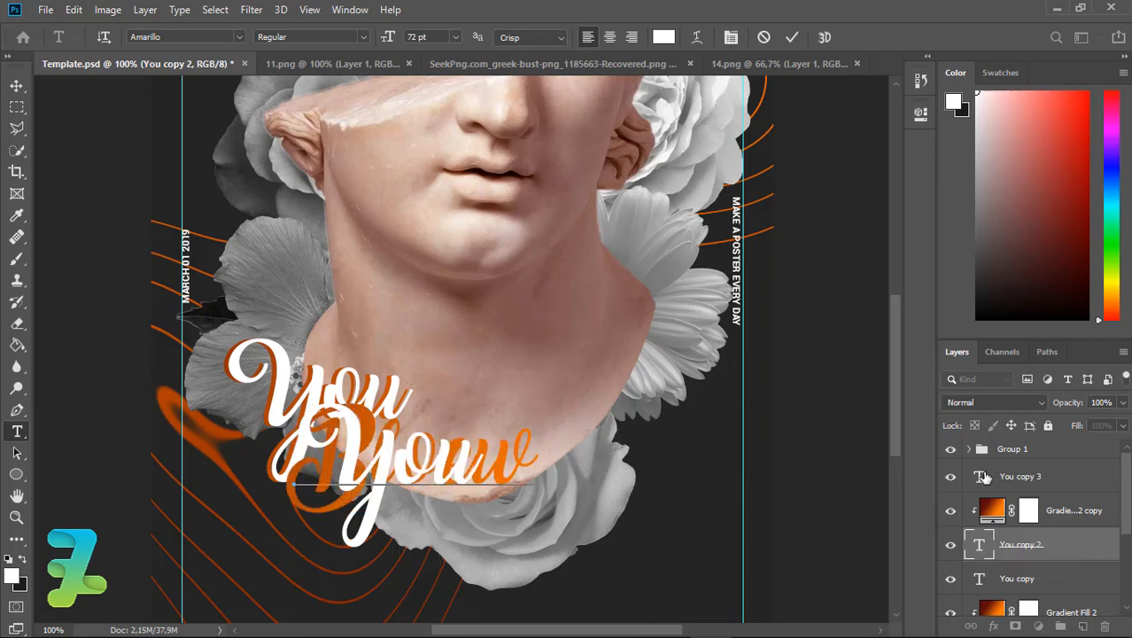
{"action": "double_click", "coordinate": [981, 476]}
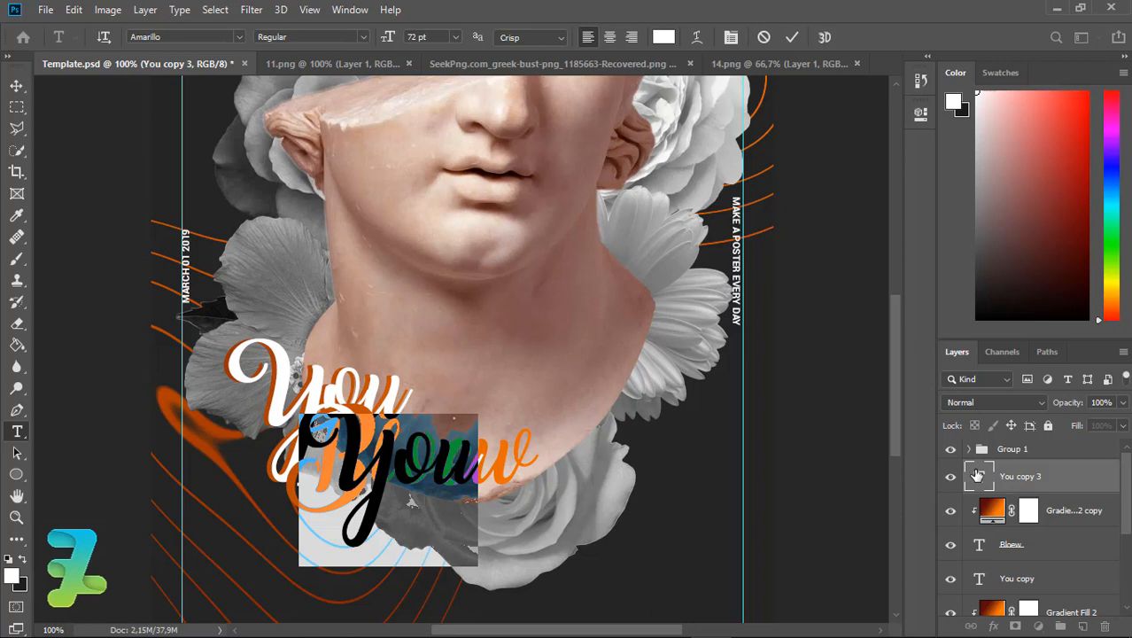
{"action": "type", "text": "Blew"}
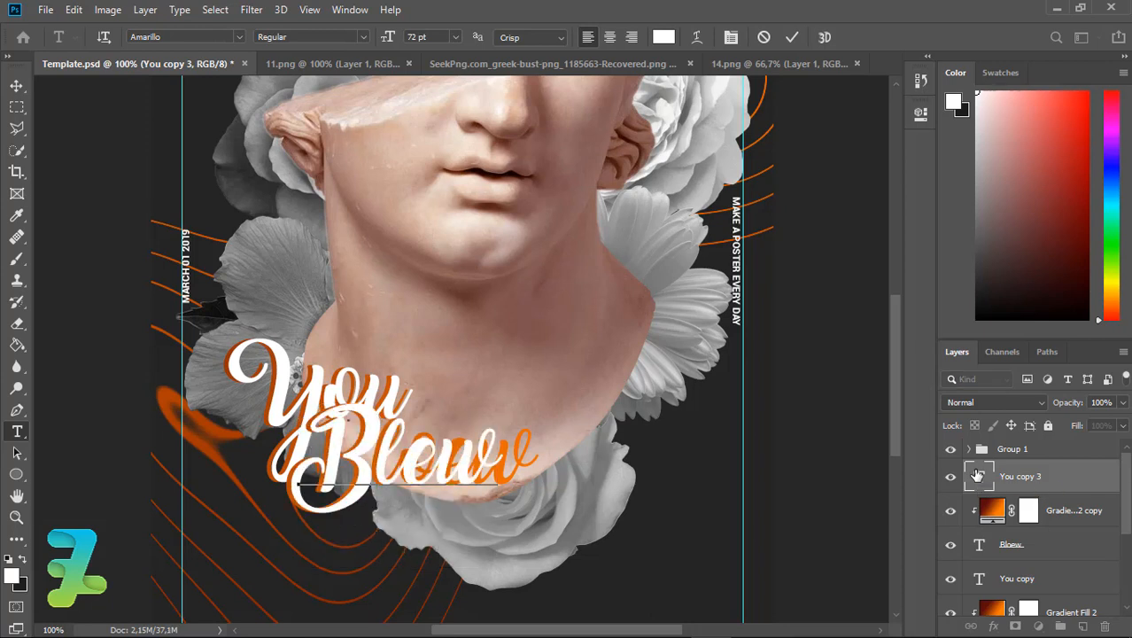
{"action": "double_click", "coordinate": [980, 546]}
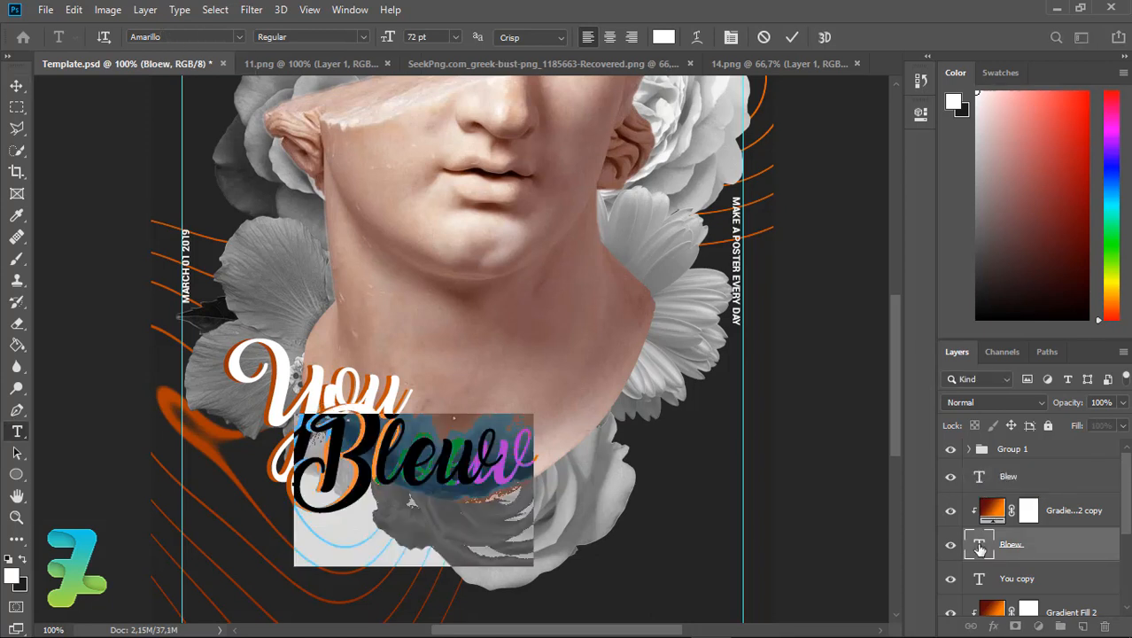
{"action": "type", "text": "Blew"}
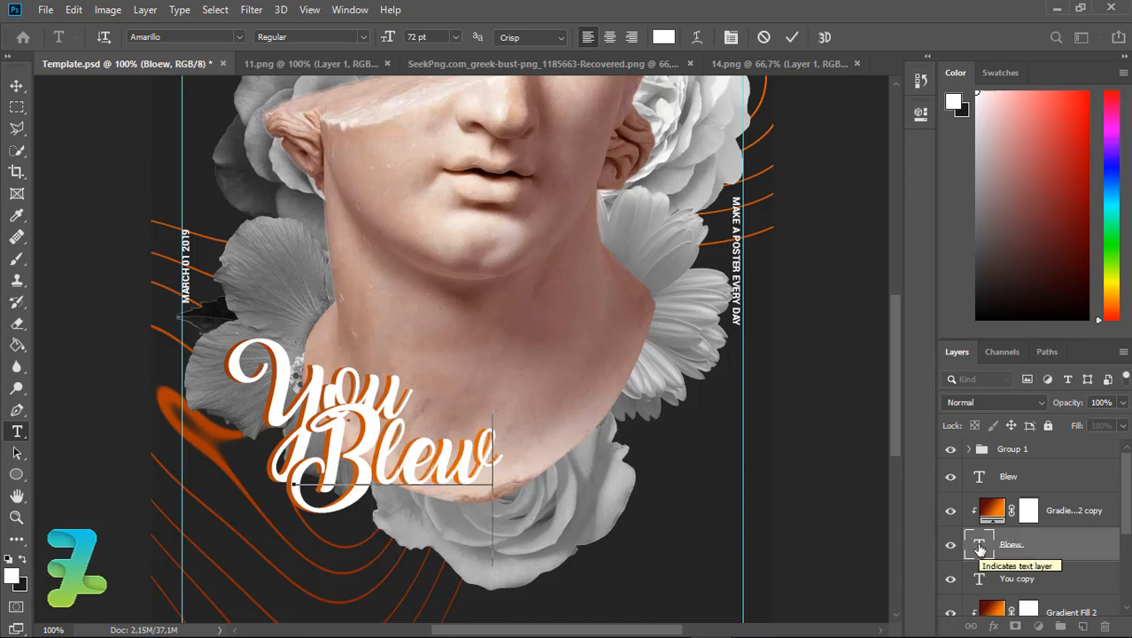
{"action": "left_click", "coordinate": [17, 87]}
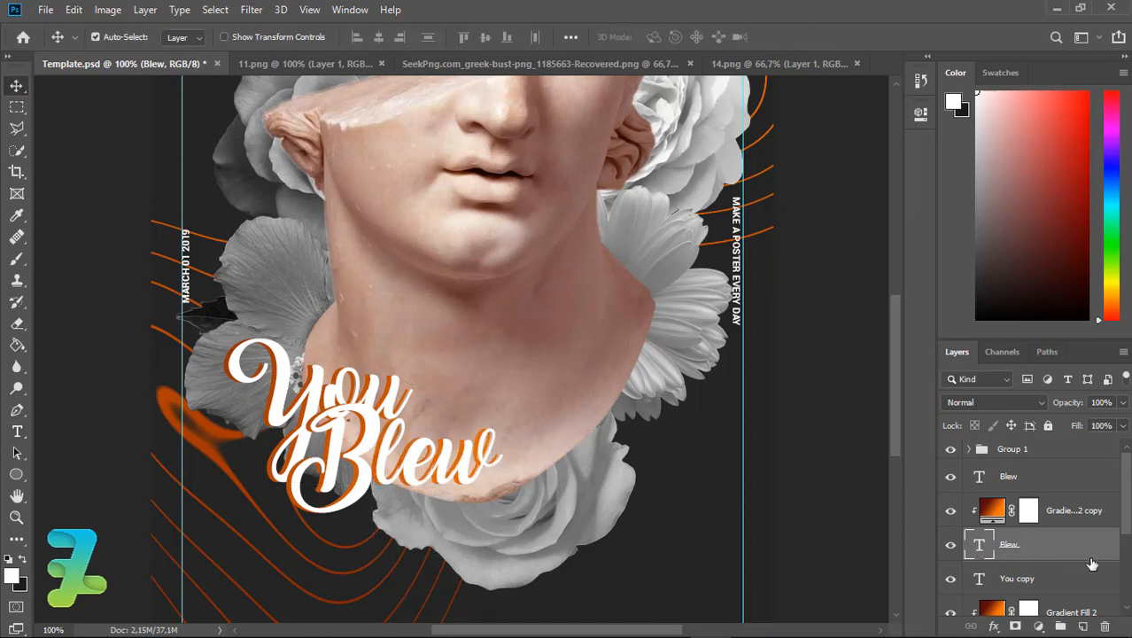
Move both "Blew" text layers together with their gradient fill slightly down and right, away from the word "You".
{"action": "double_click", "coordinate": [982, 478]}
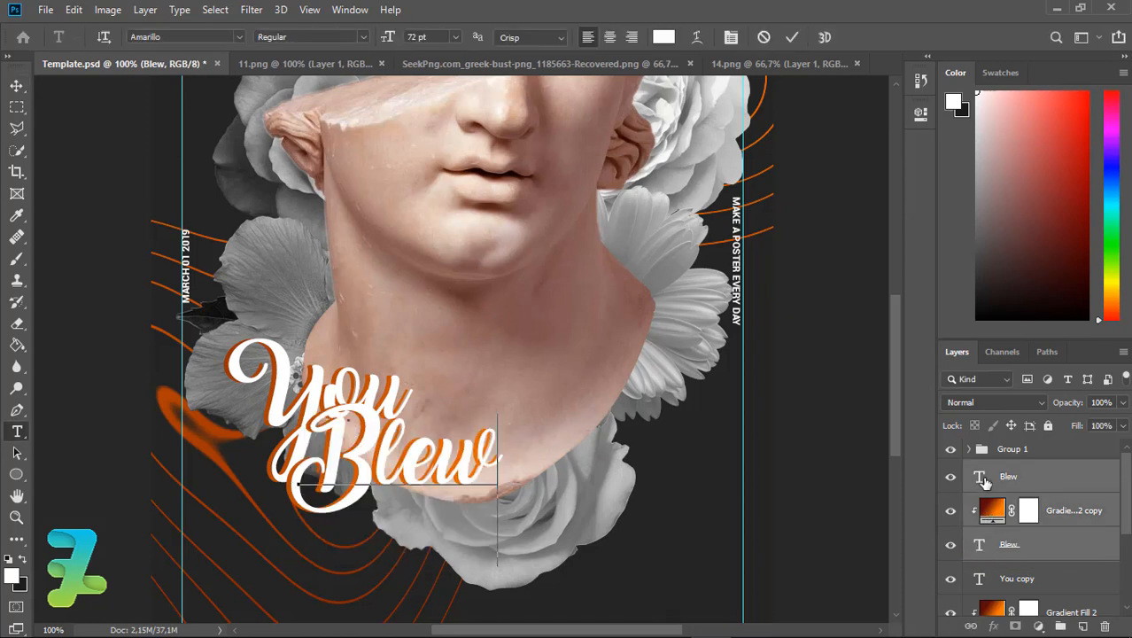
{"action": "left_click", "coordinate": [977, 551], "text": "shift"}
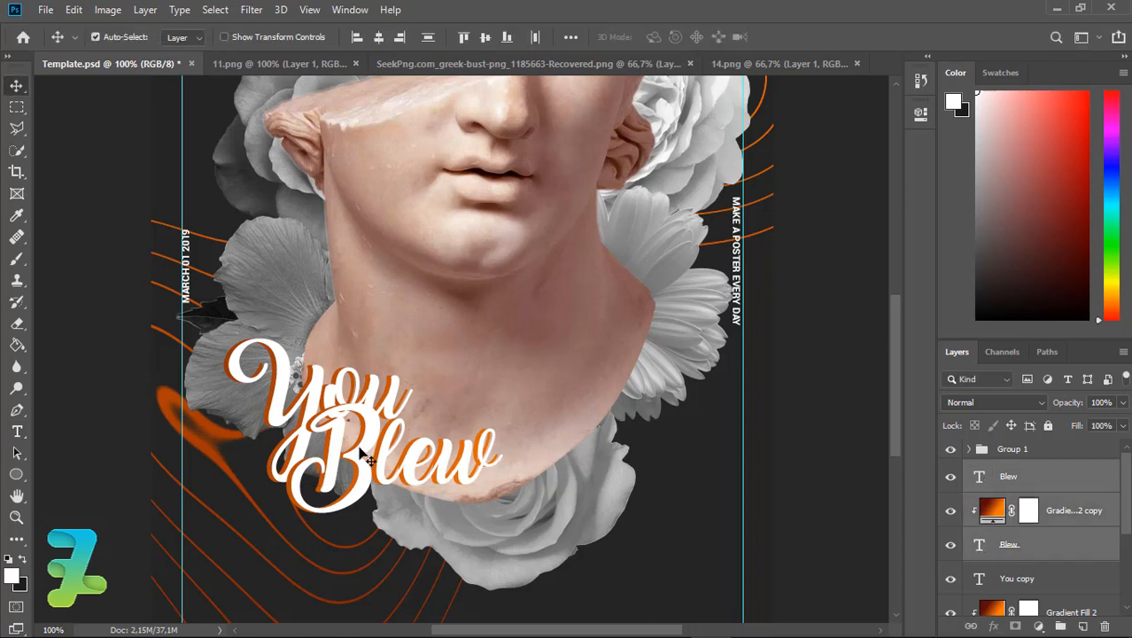
{"action": "left_click_drag", "start_coordinate": [359, 447], "coordinate": [375, 474]}
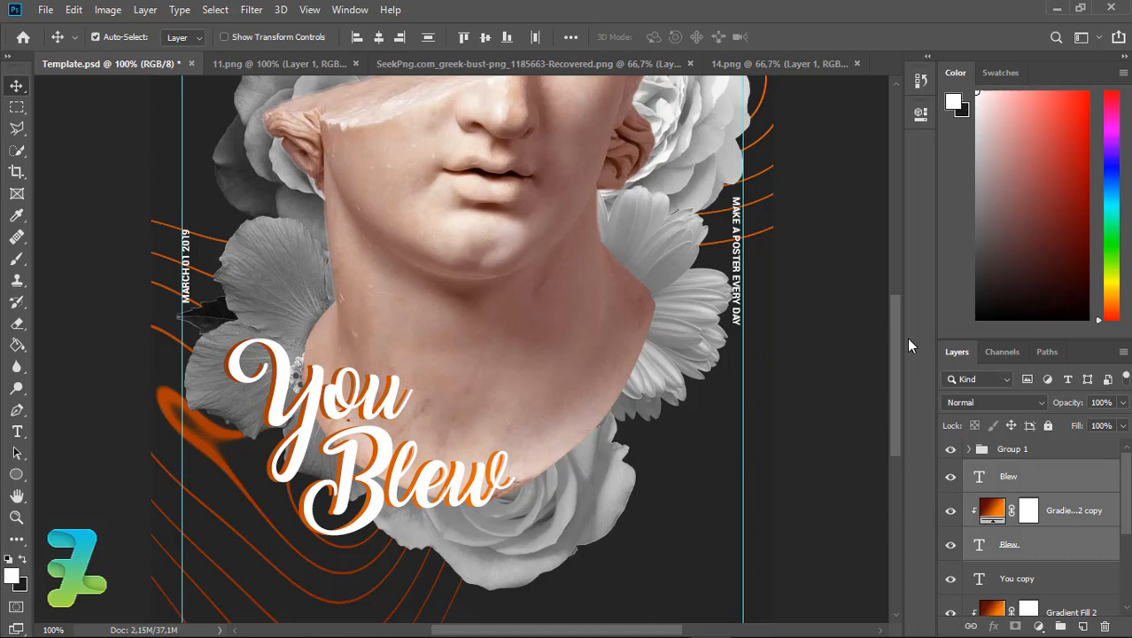
Duplicate both "Blew" text layers with their gradient fill, and move the duplicates diagonally down and right of the second word.
{"action": "scroll", "coordinate": [896, 357], "scroll_direction": "down", "scroll_amount": 3}
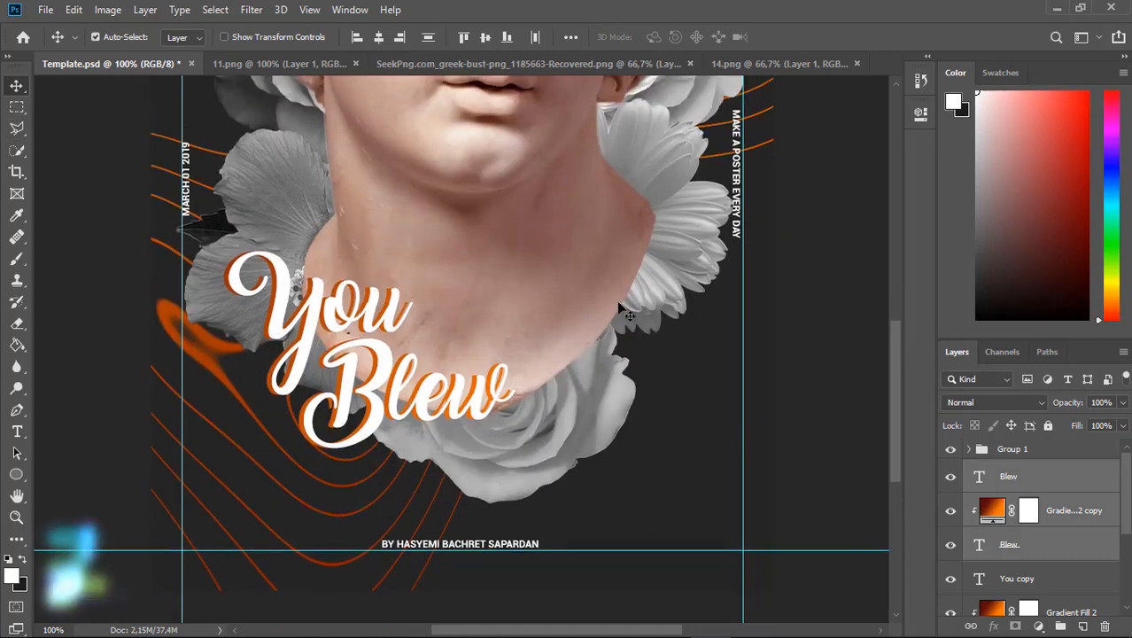
{"action": "key", "text": "ctrl+j"}
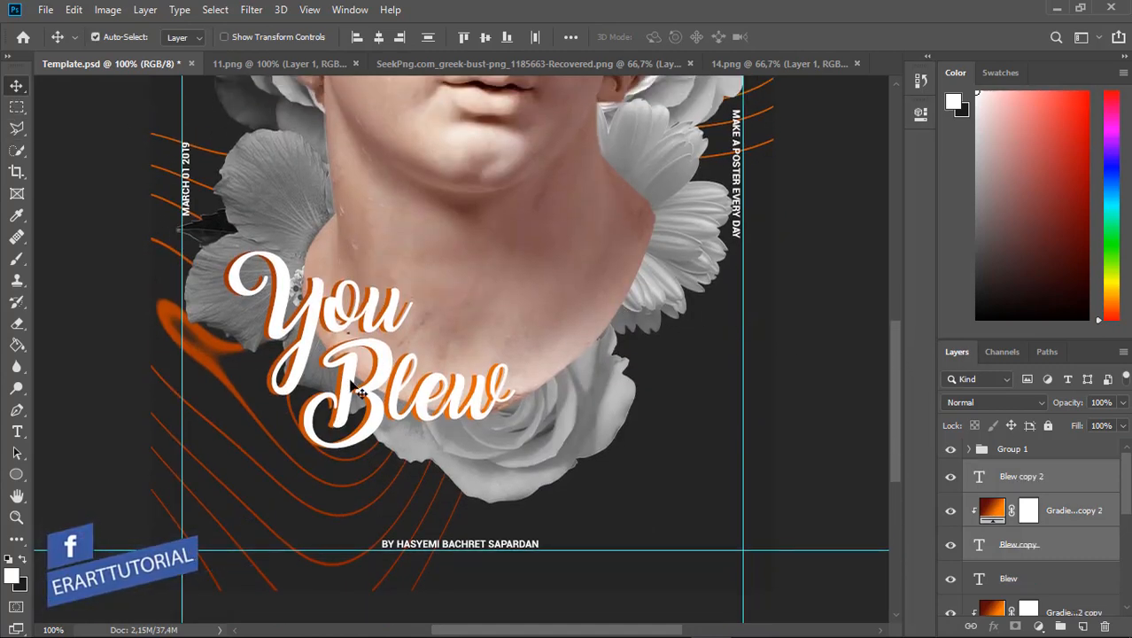
{"action": "left_click_drag", "start_coordinate": [358, 390], "coordinate": [483, 489]}
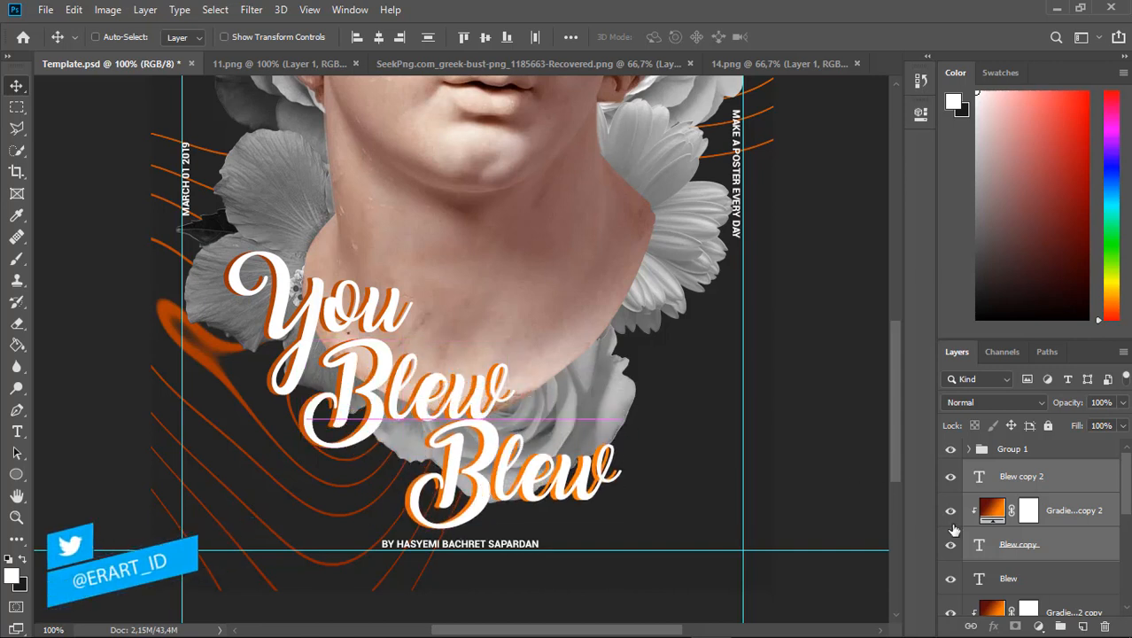
Change the text of both duplicated "Blew" layers, gradient-filled and white, to "My Mind".
{"action": "double_click", "coordinate": [980, 545]}
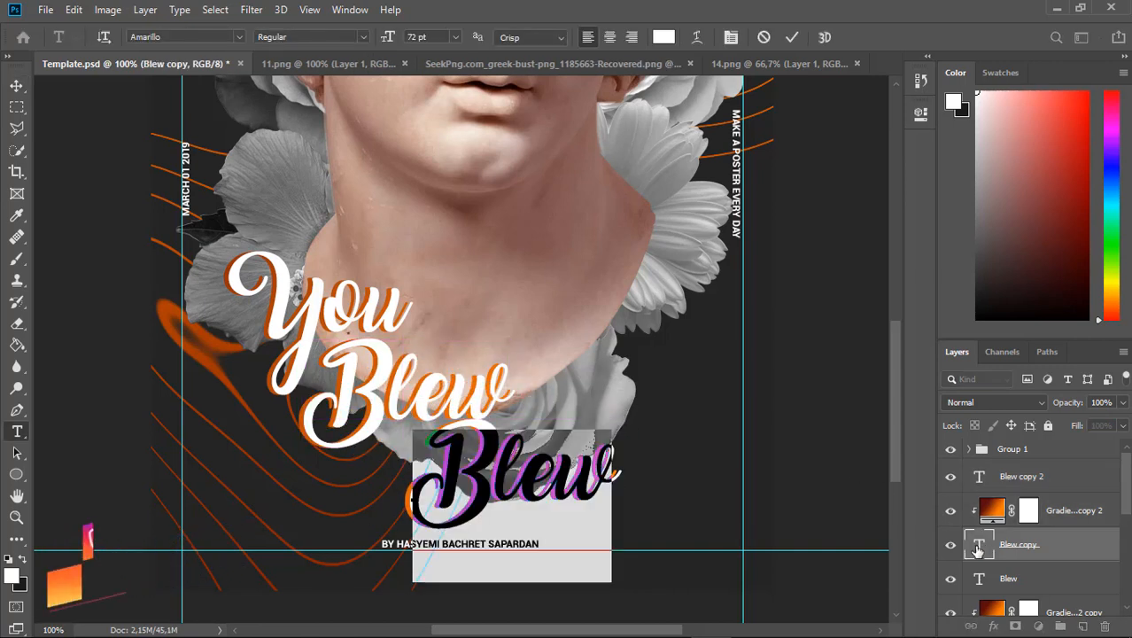
{"action": "type", "text": "My Mind"}
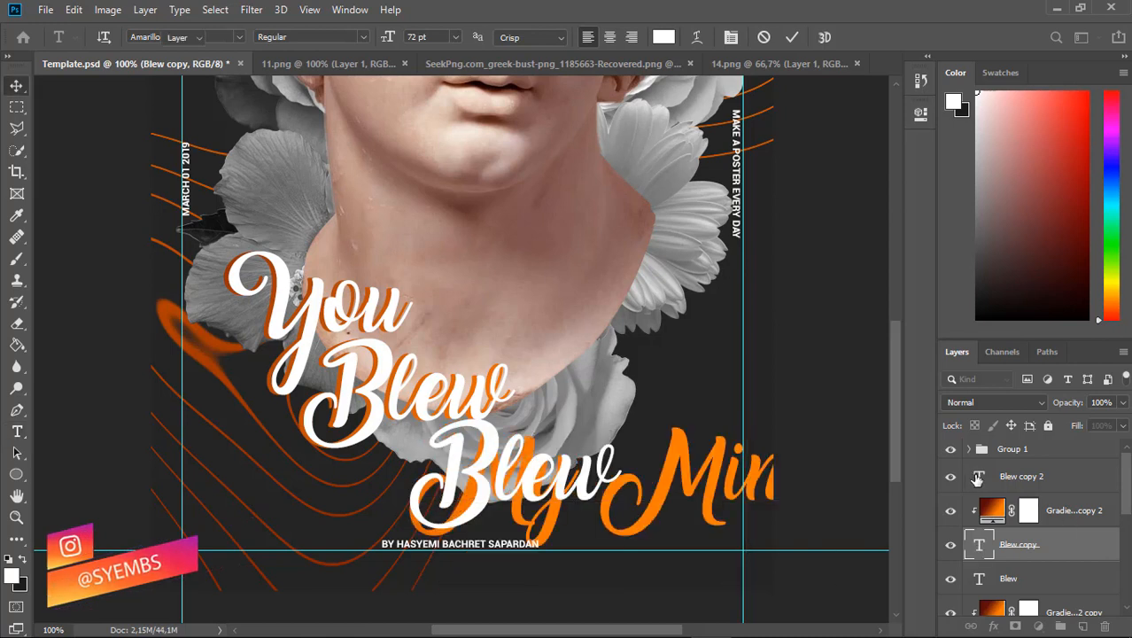
{"action": "double_click", "coordinate": [979, 476]}
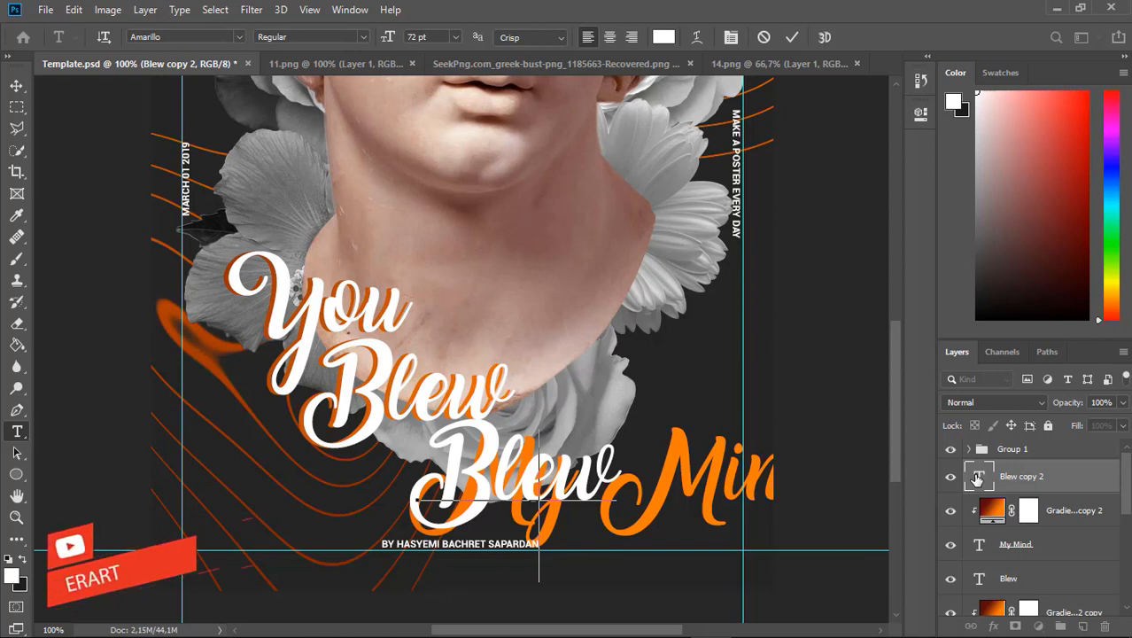
{"action": "type", "text": "Mind"}
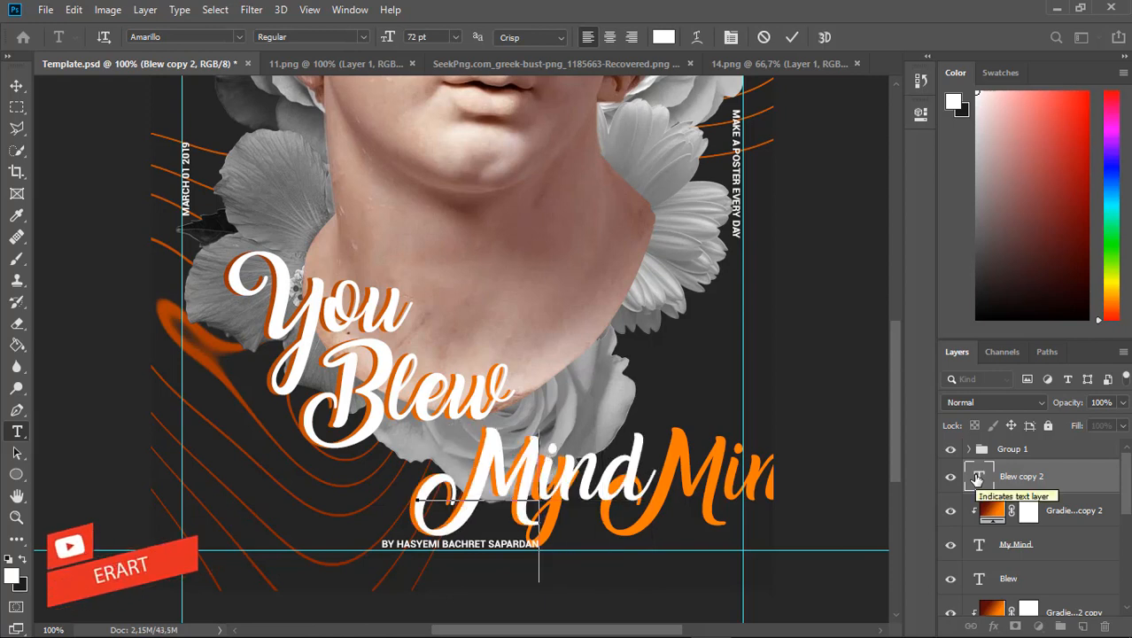
{"action": "key", "text": "BackSpace"}
{"action": "key", "text": "BackSpace"}
{"action": "key", "text": "BackSpace"}
{"action": "type", "text": "y"}
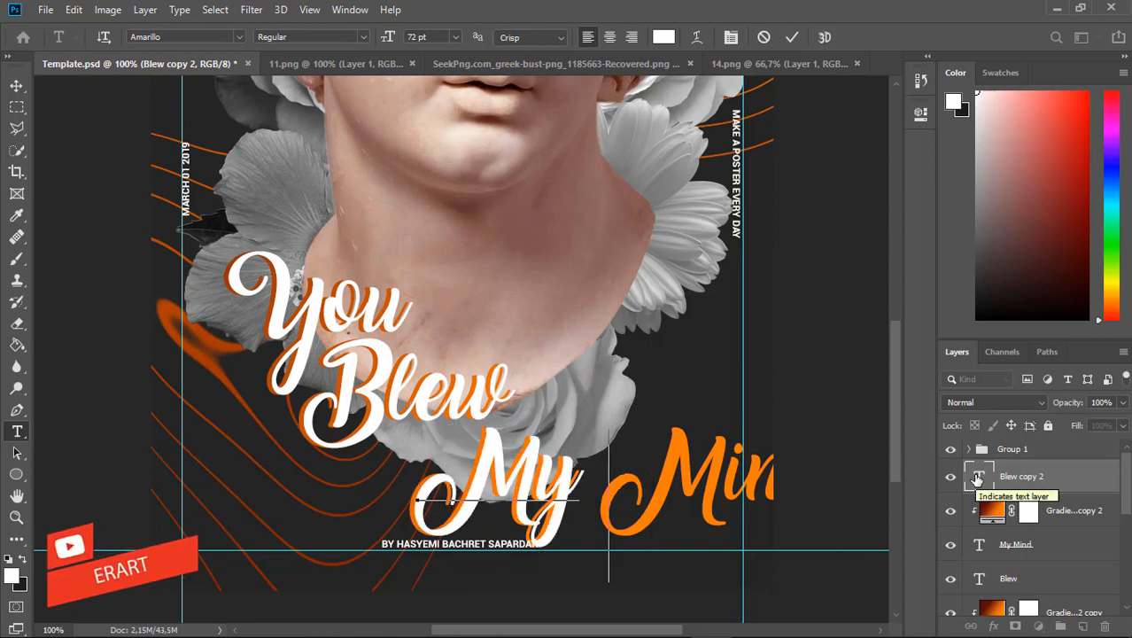
{"action": "type", "text": " Mind"}
{"action": "left_click", "coordinate": [17, 86]}
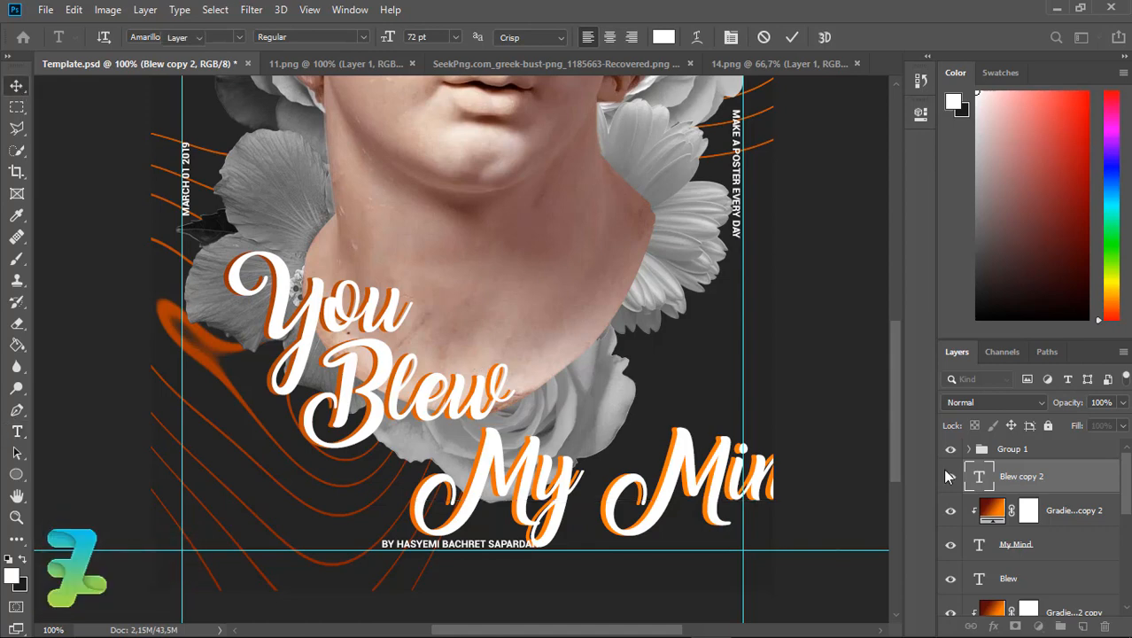
Move both "My Mind" text layers with their gradient fill left and slightly up so the whole phrase fits on the poster.
{"action": "left_click_drag", "start_coordinate": [475, 473], "coordinate": [427, 467]}
{"action": "key", "text": "ctrl+z"}
{"action": "left_click", "coordinate": [973, 476], "text": "ctrl"}
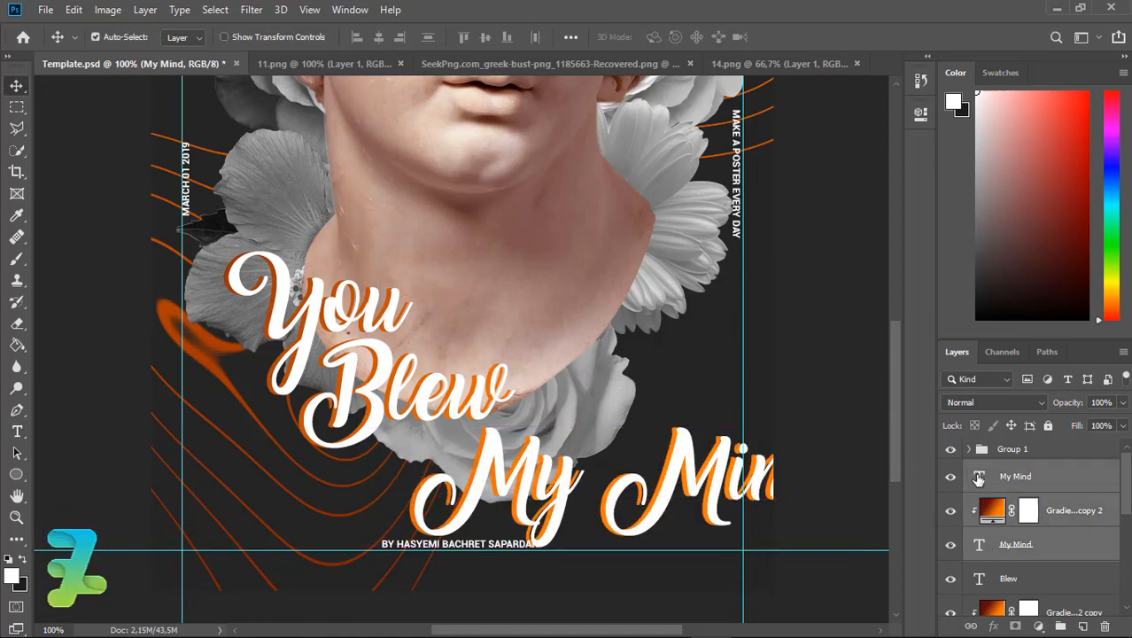
{"action": "left_click_drag", "start_coordinate": [655, 479], "coordinate": [589, 464]}
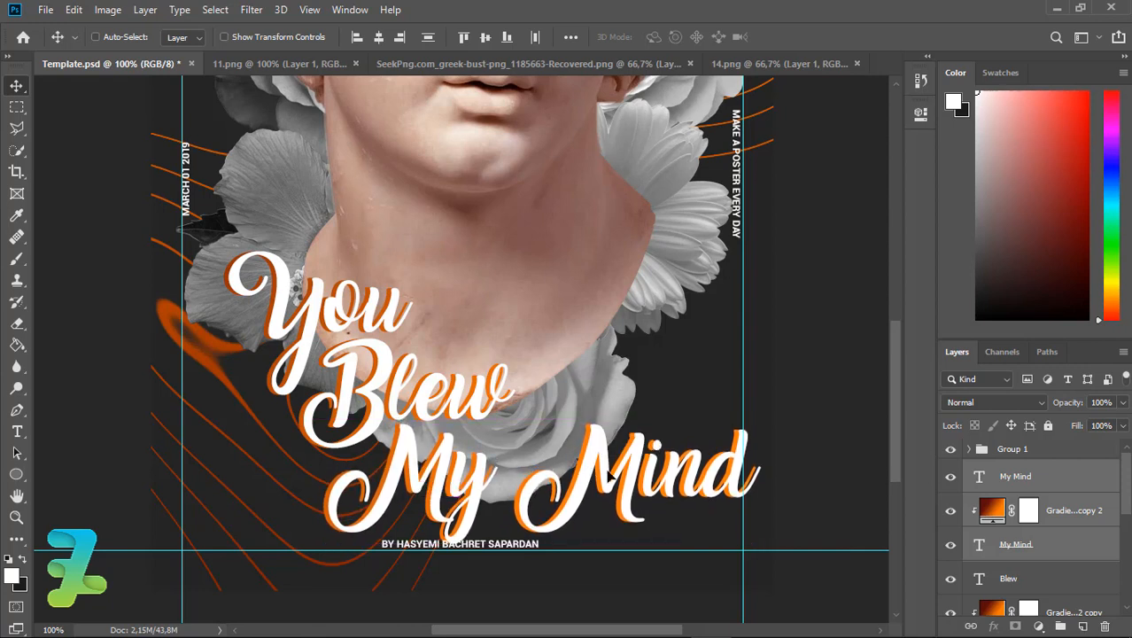
Move all the script lettering layers together up and left, and group them in a layer group named Text.
{"action": "left_click", "coordinate": [1083, 484]}
{"action": "scroll", "coordinate": [1131, 559], "scroll_direction": "down", "scroll_amount": 5}
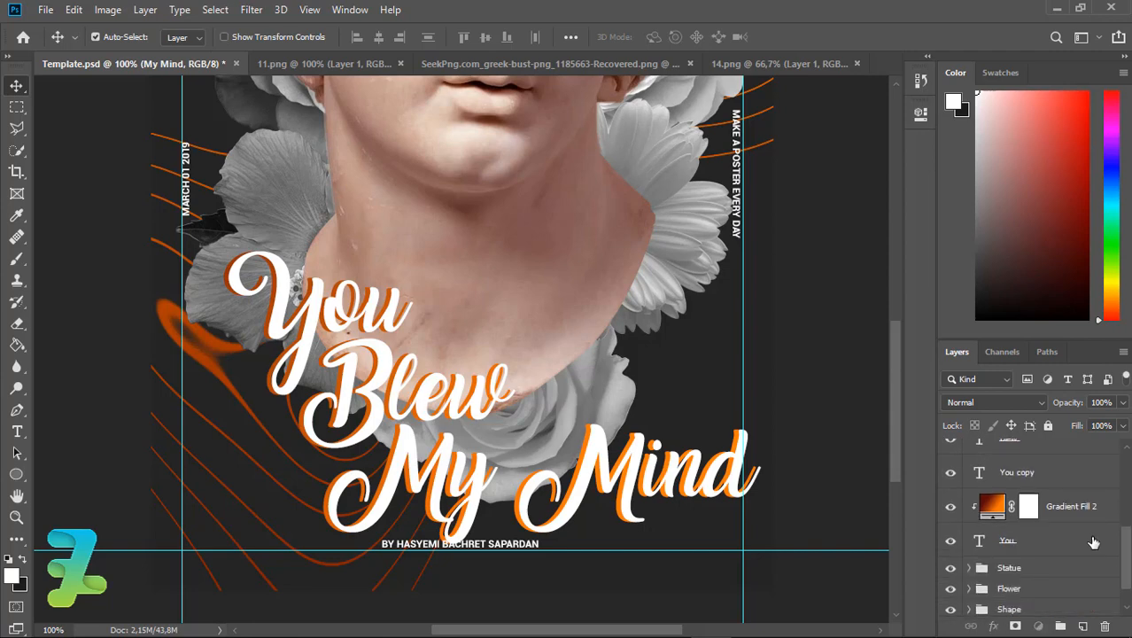
{"action": "left_click", "coordinate": [1094, 542], "text": "shift"}
{"action": "left_click_drag", "start_coordinate": [383, 359], "coordinate": [360, 335]}
{"action": "scroll", "coordinate": [975, 560], "scroll_direction": "up", "scroll_amount": 5}
{"action": "key", "text": "ctrl+g"}
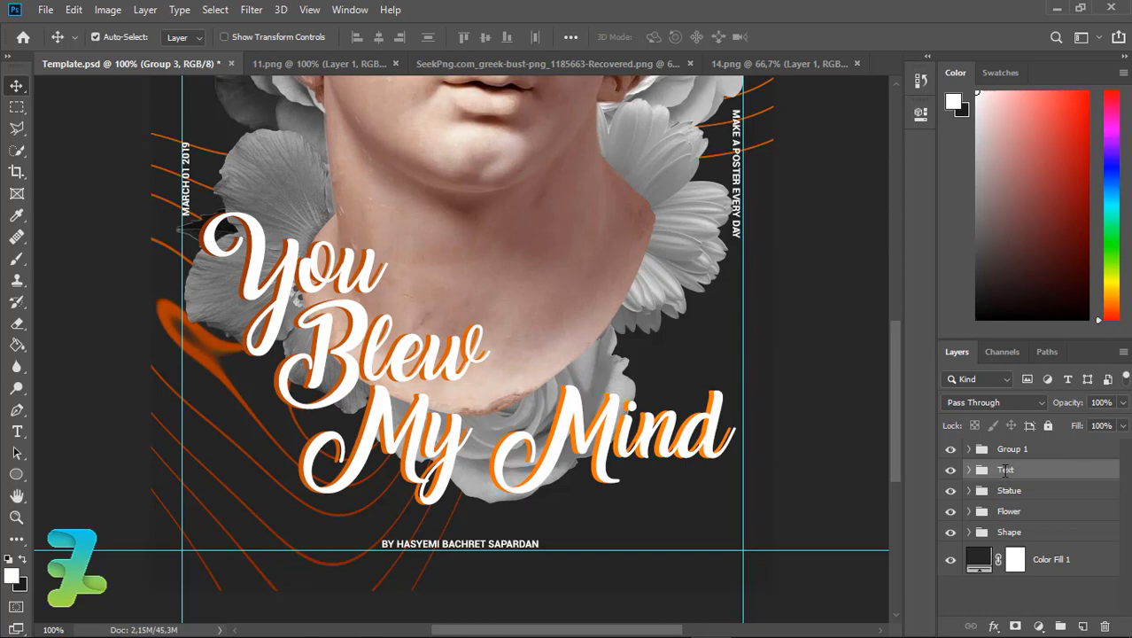
{"action": "key", "text": "ctrl+minus"}
{"action": "key", "text": "ctrl+minus"}
{"action": "key", "text": "ctrl+plus"}
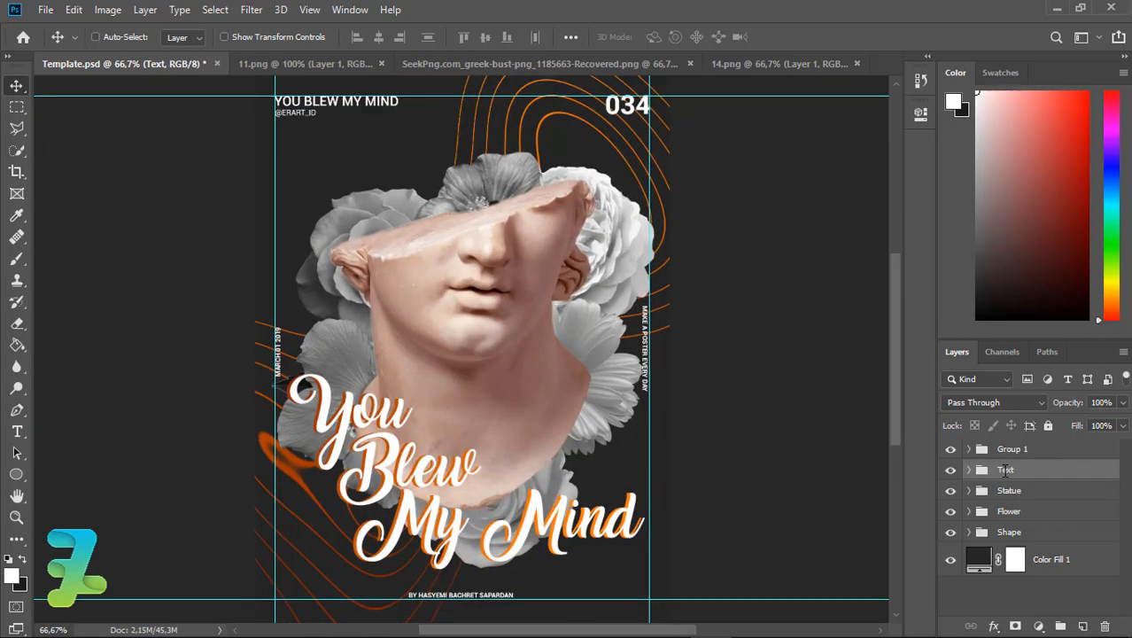
{"action": "key", "text": "ctrl+minus"}
{"action": "key", "text": "ctrl+plus"}
{"action": "key", "text": "ctrl+minus"}
{"action": "key", "text": "ctrl+plus"}
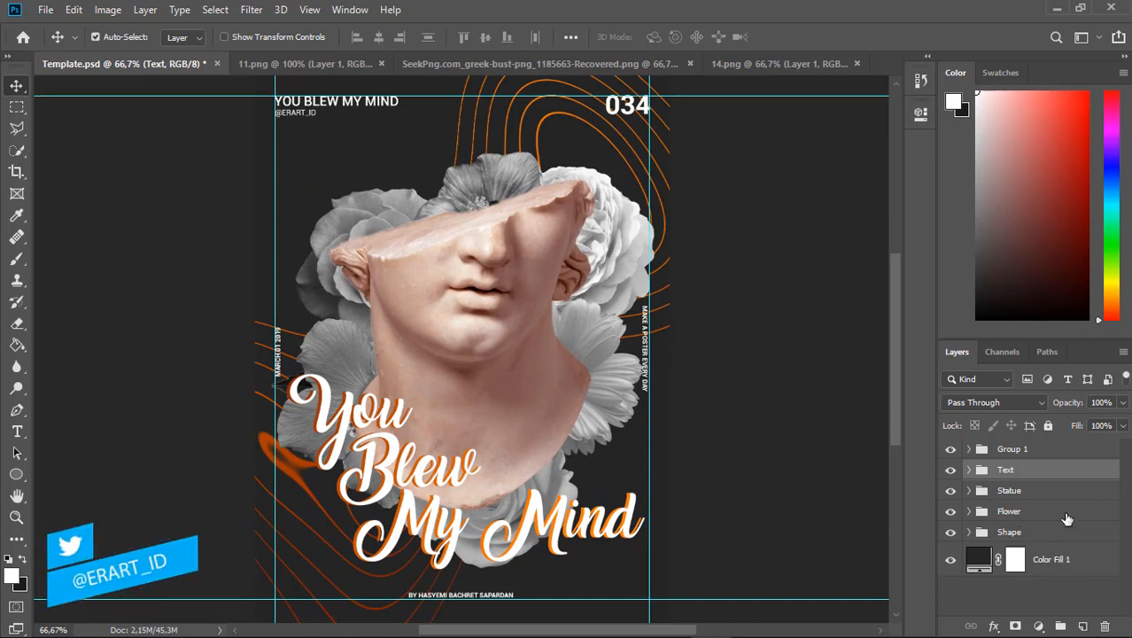
Add an empty layer above the Flower group and set the Rectangle tool to Shape mode with white fill and no stroke.
{"action": "left_click", "coordinate": [1068, 519]}
{"action": "left_click", "coordinate": [1082, 626]}
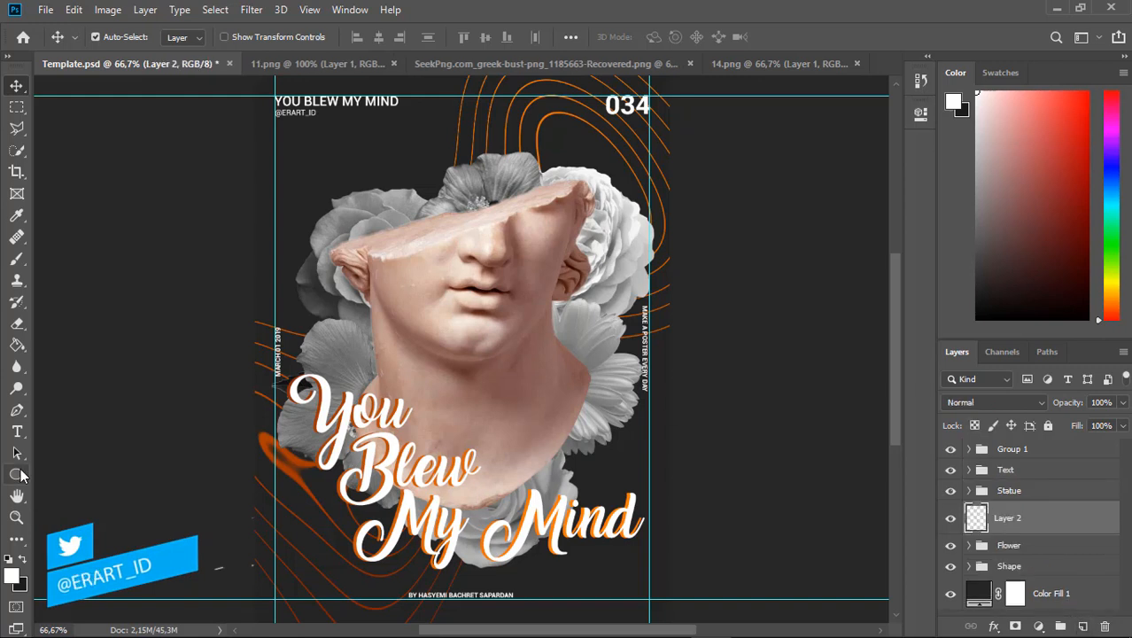
{"action": "left_click_drag", "start_coordinate": [16, 474], "coordinate": [46, 476]}
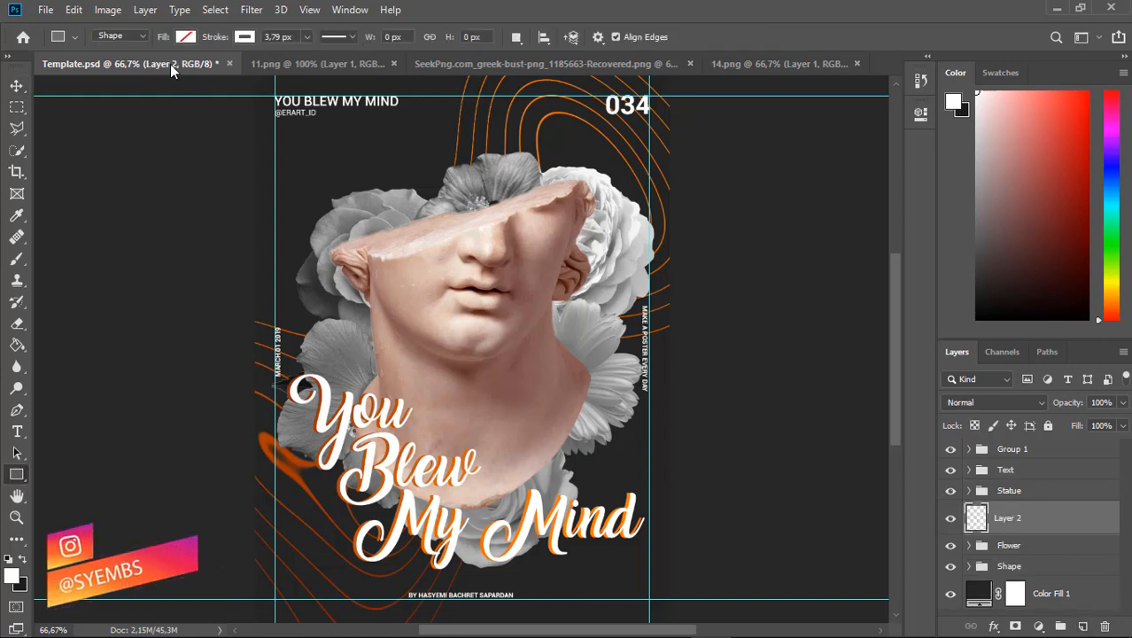
{"action": "left_click", "coordinate": [185, 36]}
{"action": "left_click", "coordinate": [105, 124]}
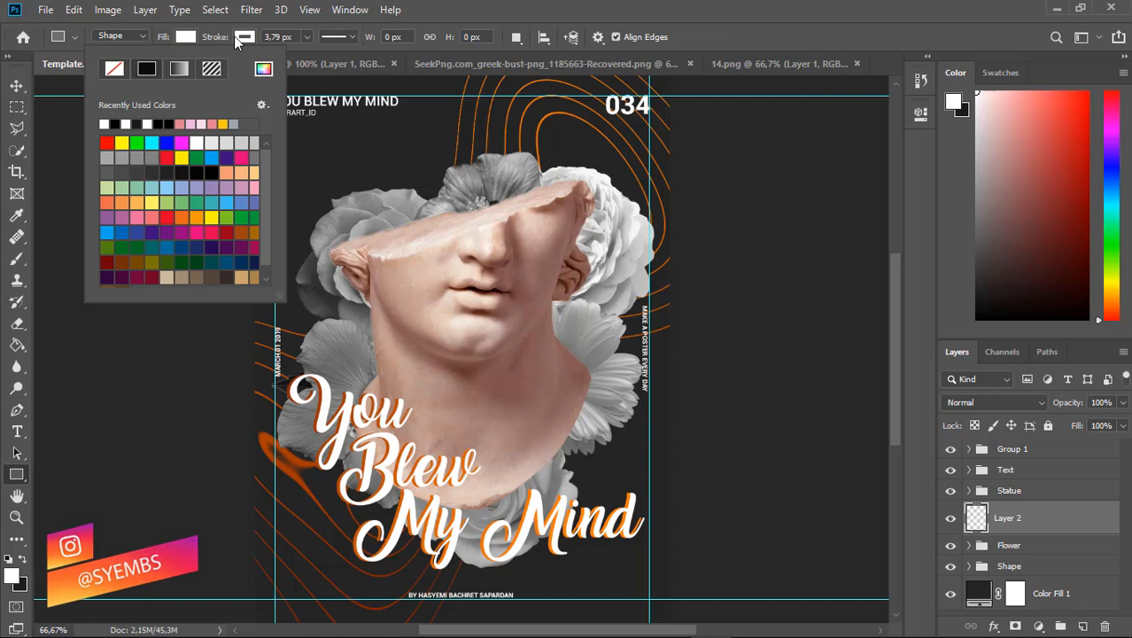
{"action": "left_click", "coordinate": [243, 36]}
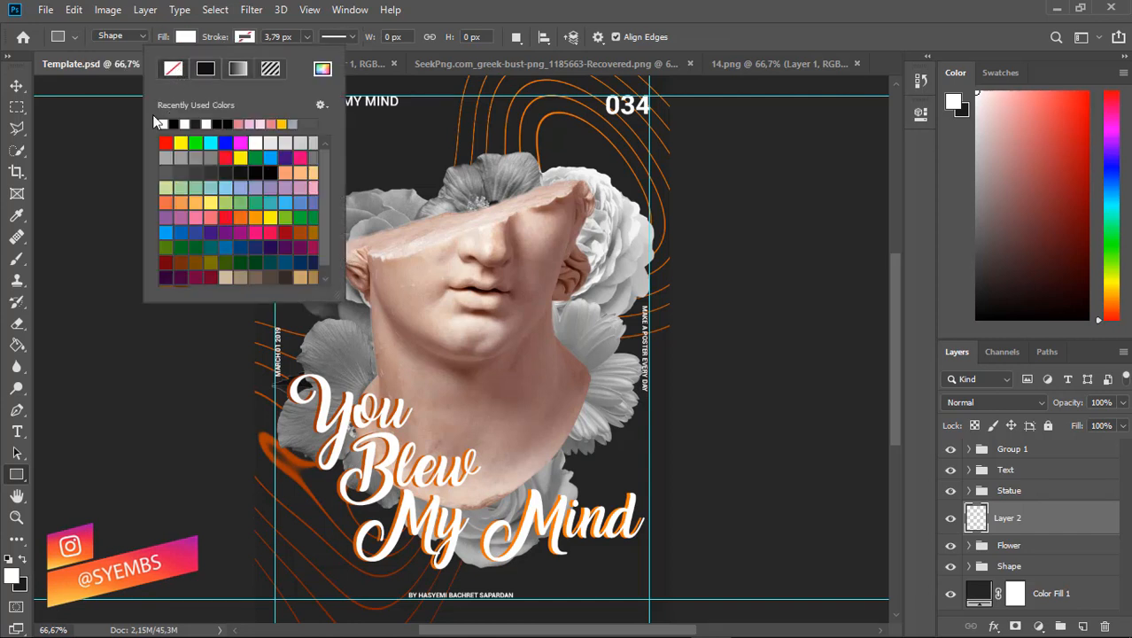
{"action": "left_click", "coordinate": [141, 36]}
{"action": "left_click", "coordinate": [122, 49]}
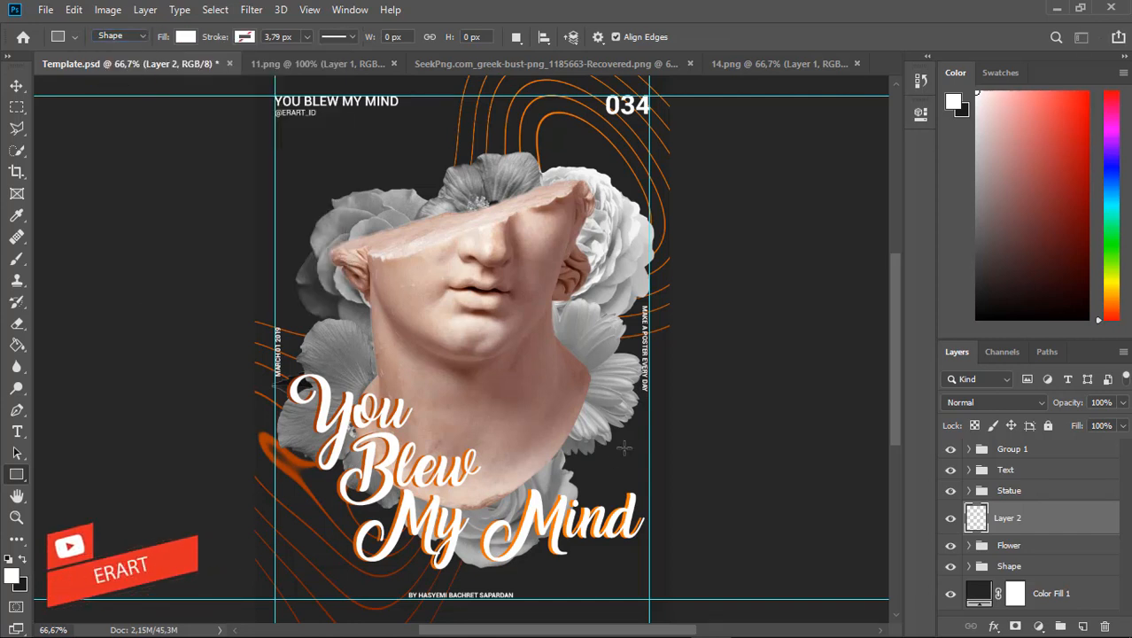
Draw a thin white horizontal rectangle about 631 by 6 px behind the bust, and center it both ways on the canvas.
{"action": "left_click_drag", "start_coordinate": [640, 425], "coordinate": [295, 427]}
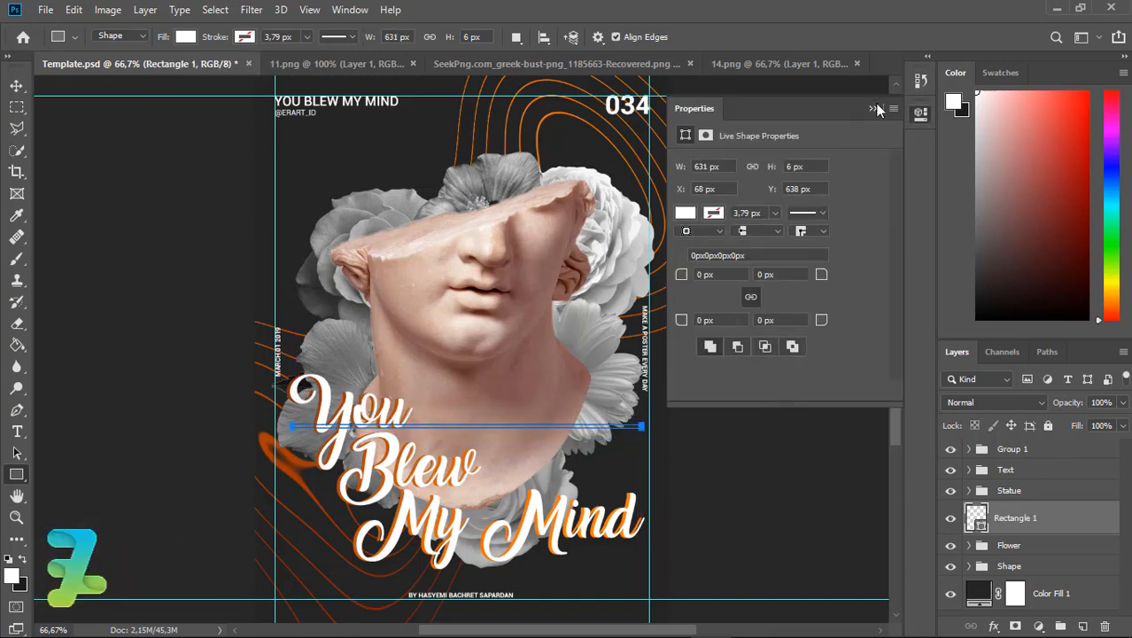
{"action": "left_click", "coordinate": [15, 88]}
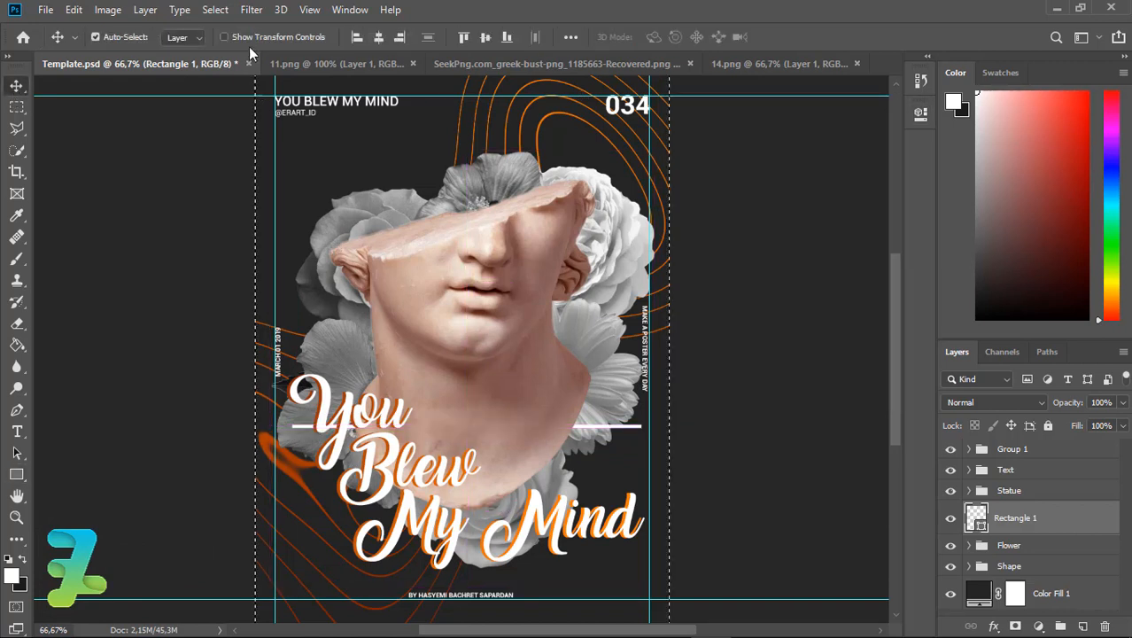
{"action": "left_click", "coordinate": [487, 37]}
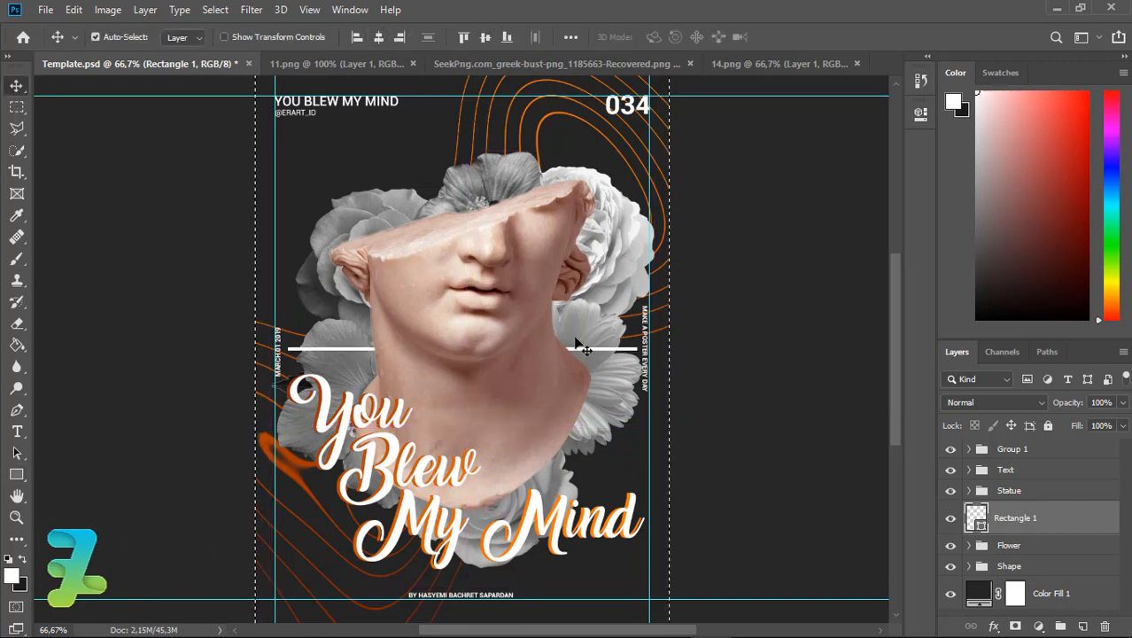
{"action": "key", "text": "ctrl+d"}
Duplicate the white bar and nudge the copy straight down to leave a narrow gap beneath the original.
{"action": "key", "text": "ctrl+j"}
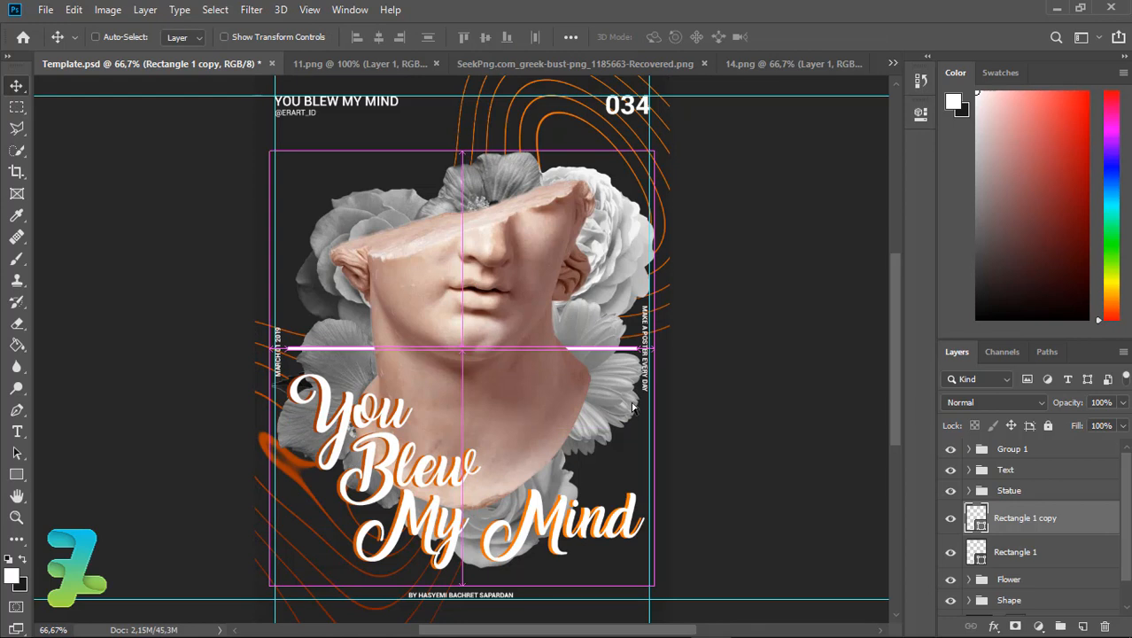
{"action": "key", "text": "Down"}
{"action": "key", "text": "Down"}
{"action": "key", "text": "Down"}
{"action": "key", "text": "Down"}
{"action": "key", "text": "Down"}
{"action": "key", "text": "Down"}
{"action": "key", "text": "Down"}
{"action": "key", "text": "Down"}
{"action": "key", "text": "Down"}
{"action": "key", "text": "Down"}
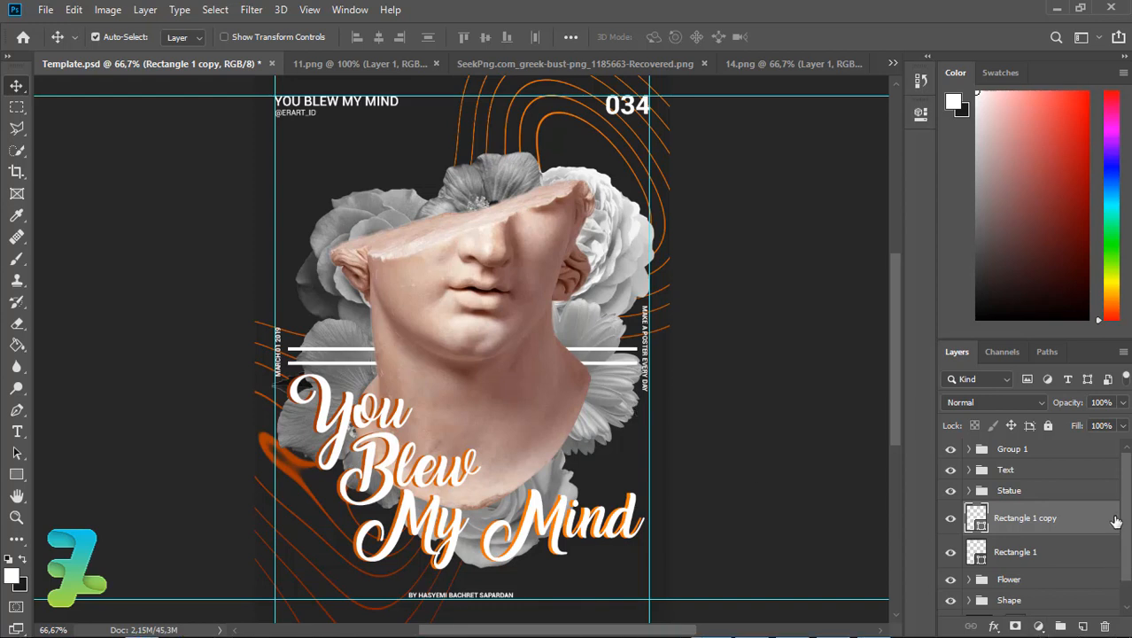
Group the two white bar layers as Line and center the group vertically on the canvas.
{"action": "left_click", "coordinate": [1083, 564], "text": "shift"}
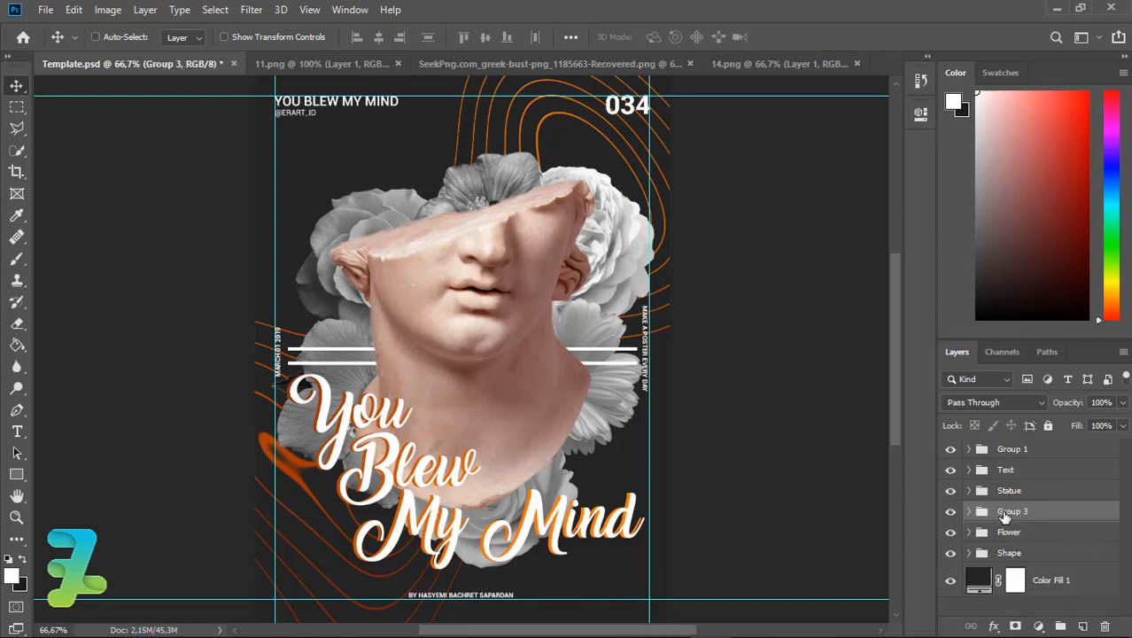
{"action": "double_click", "coordinate": [1011, 511]}
{"action": "type", "text": "Line"}
{"action": "key", "text": "Return"}
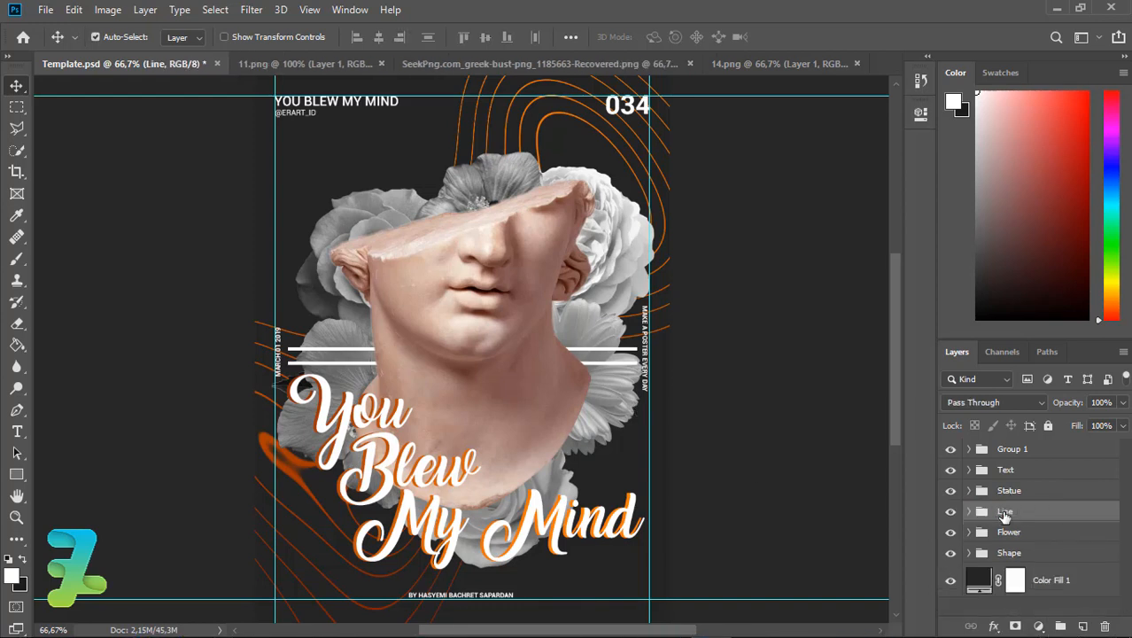
{"action": "key", "text": "ctrl+a"}
{"action": "left_click", "coordinate": [485, 39]}
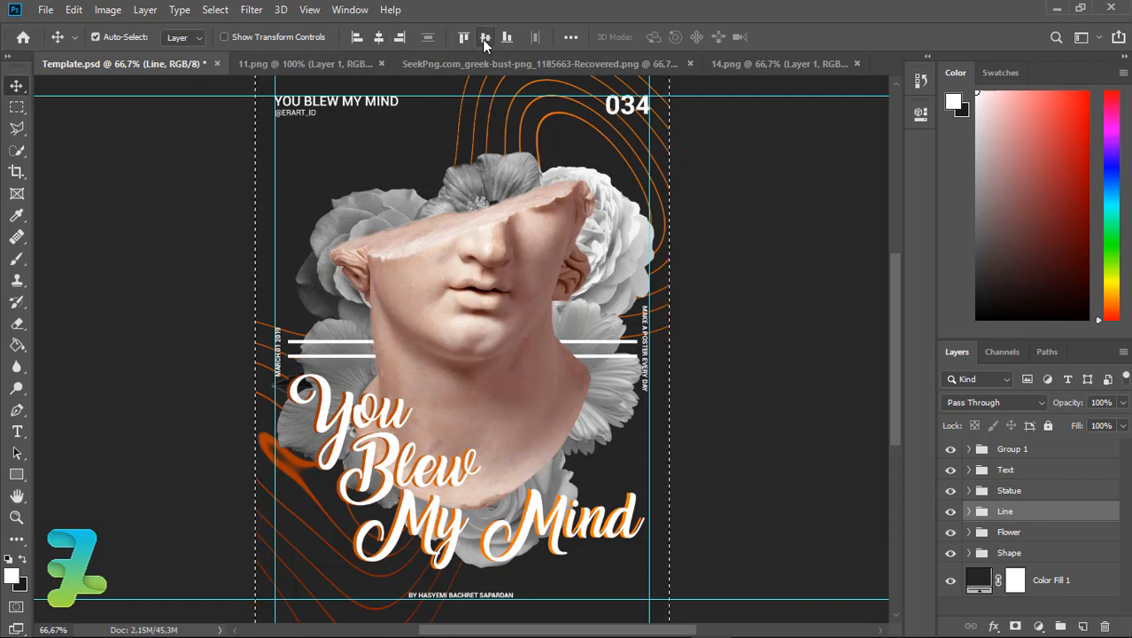
{"action": "key", "text": "ctrl+d"}
Add an empty layer above the Text group and paint scattered white dots around the statue with a hard 15 px brush.
{"action": "left_click", "coordinate": [1054, 477]}
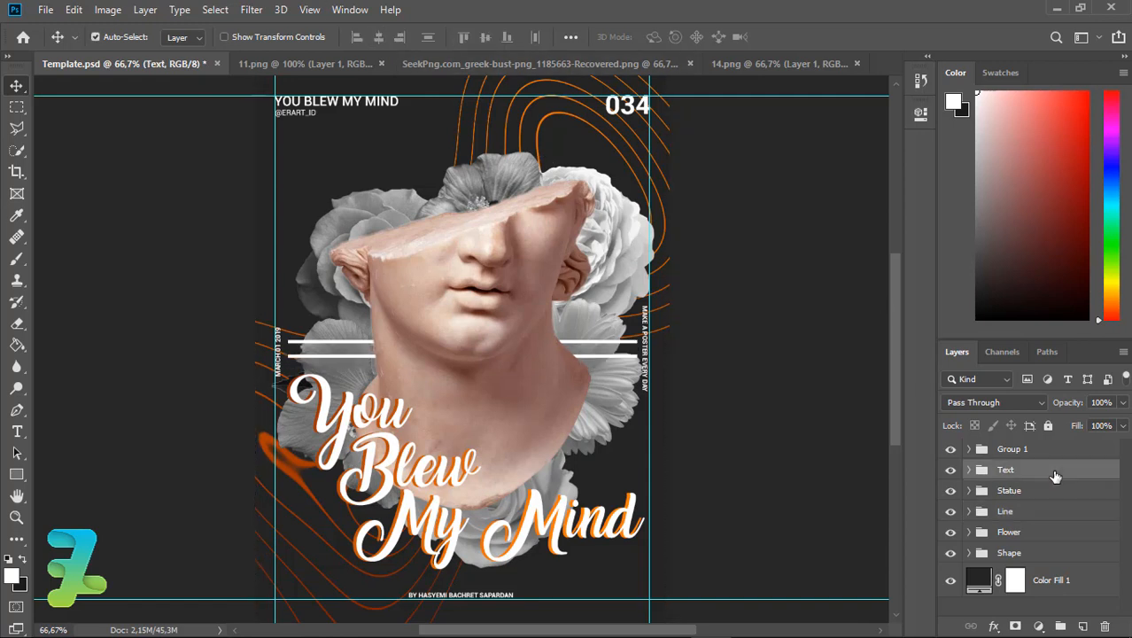
{"action": "left_click", "coordinate": [1083, 624]}
{"action": "left_click", "coordinate": [17, 258]}
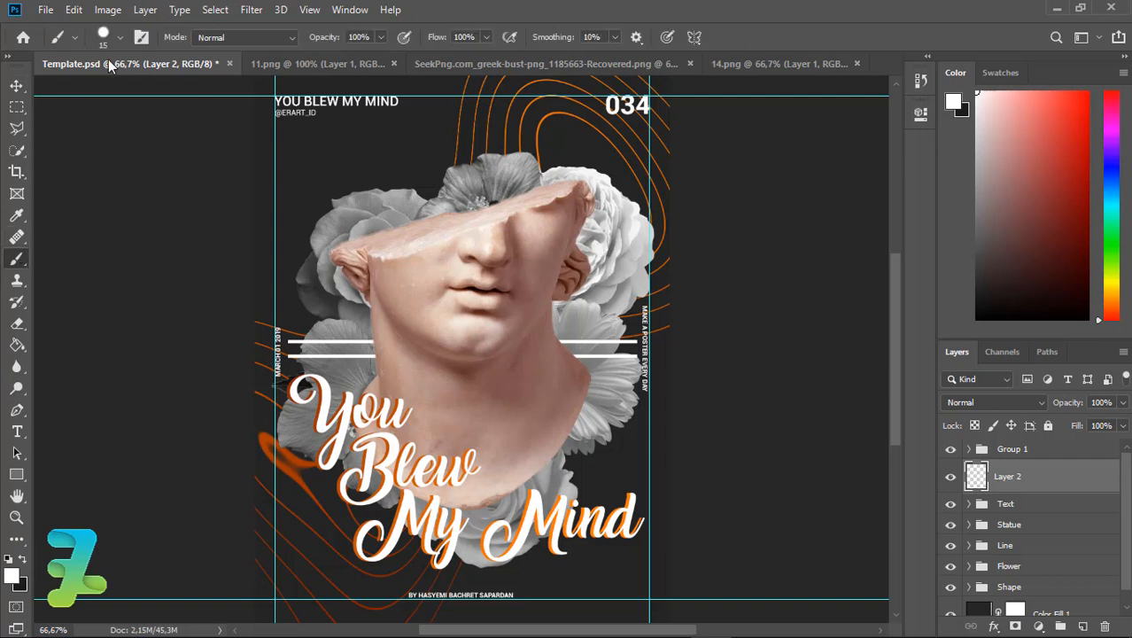
{"action": "left_click", "coordinate": [119, 38]}
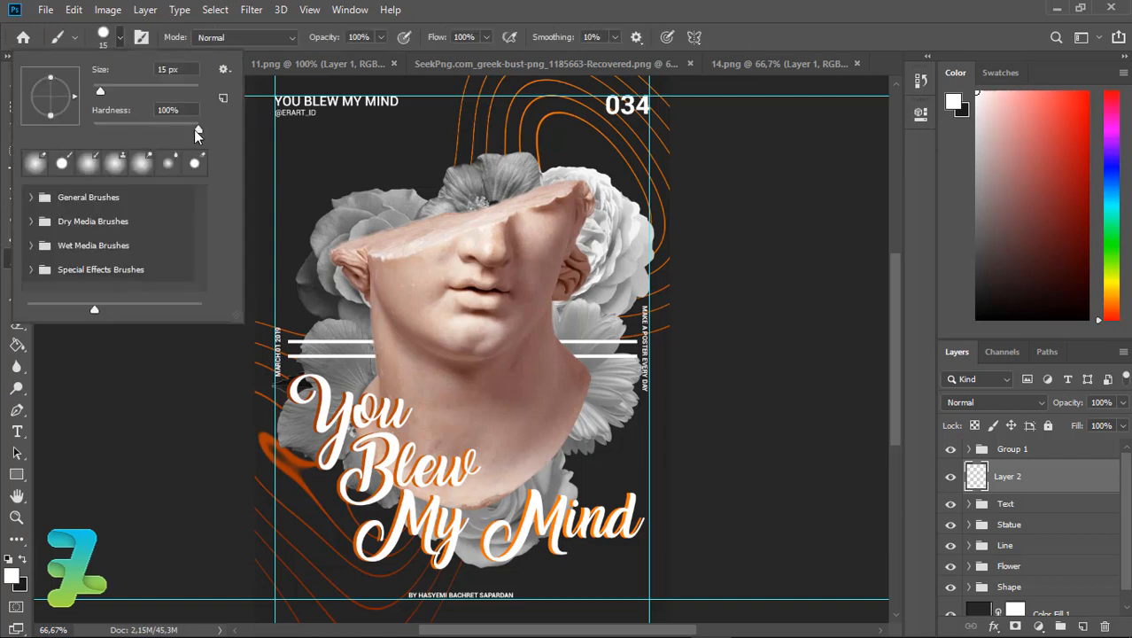
{"action": "left_click", "coordinate": [126, 38]}
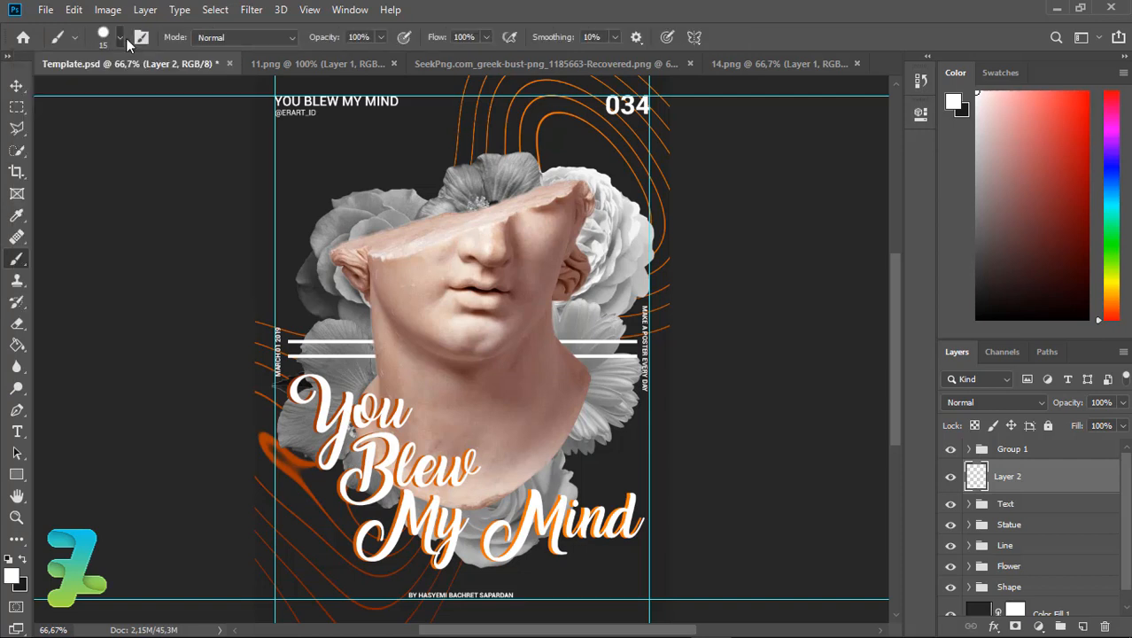
{"action": "scroll", "coordinate": [641, 177], "scroll_direction": "up", "scroll_amount": 1}
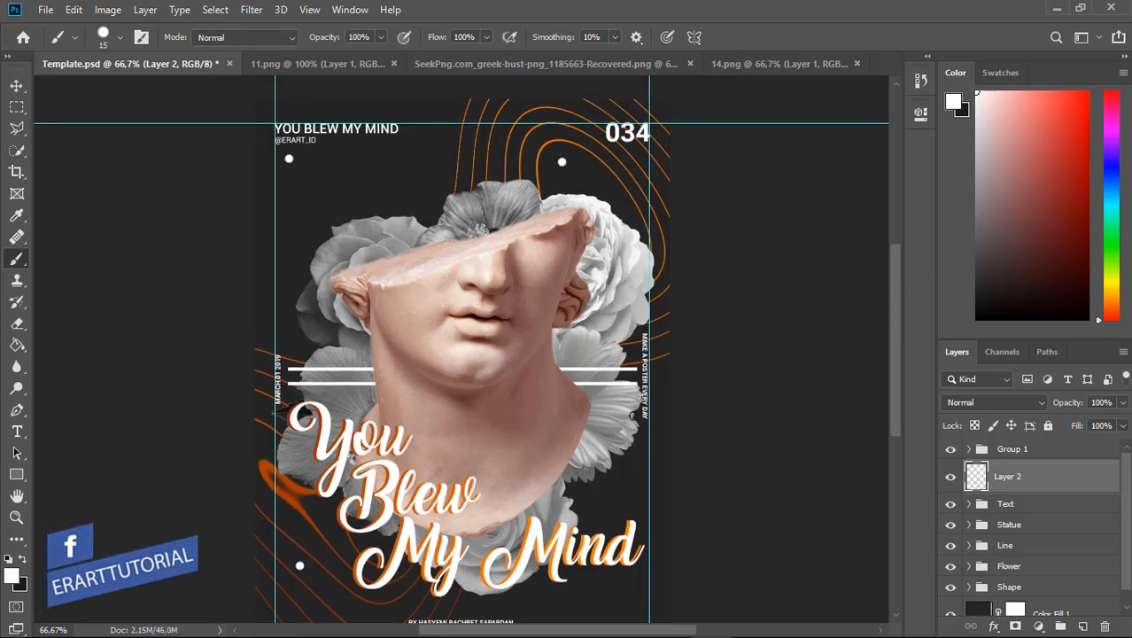
Shrink the brush to about 8 px and scatter smaller white dots around the edges of the poster.
{"action": "key", "text": "ctrl+minus"}
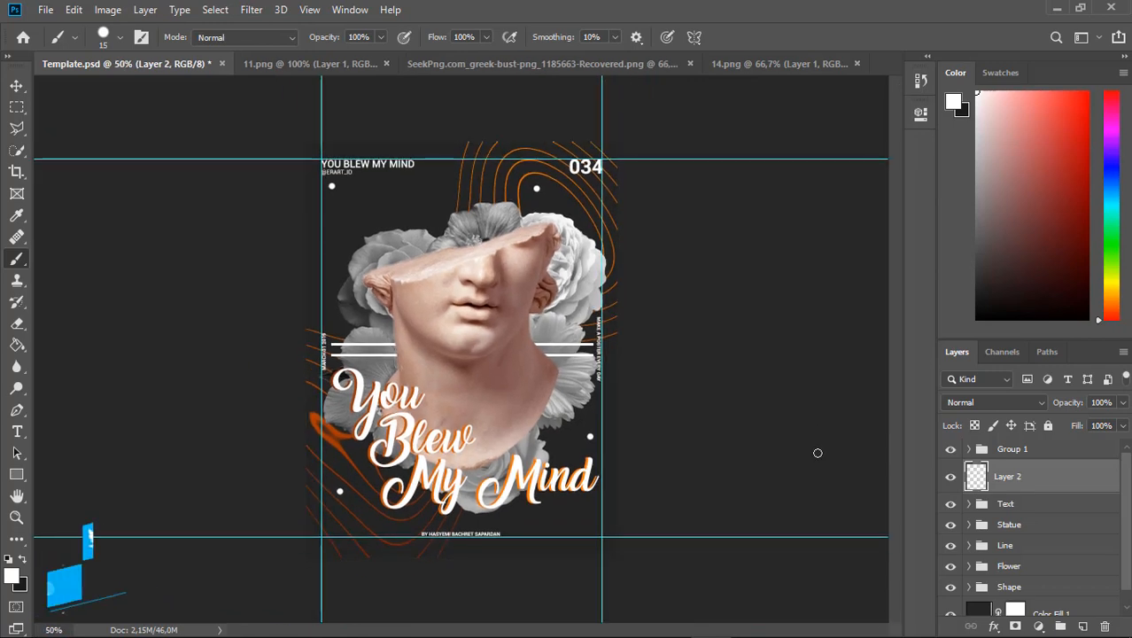
{"action": "key", "text": "bracketleft"}
{"action": "key", "text": "bracketleft"}
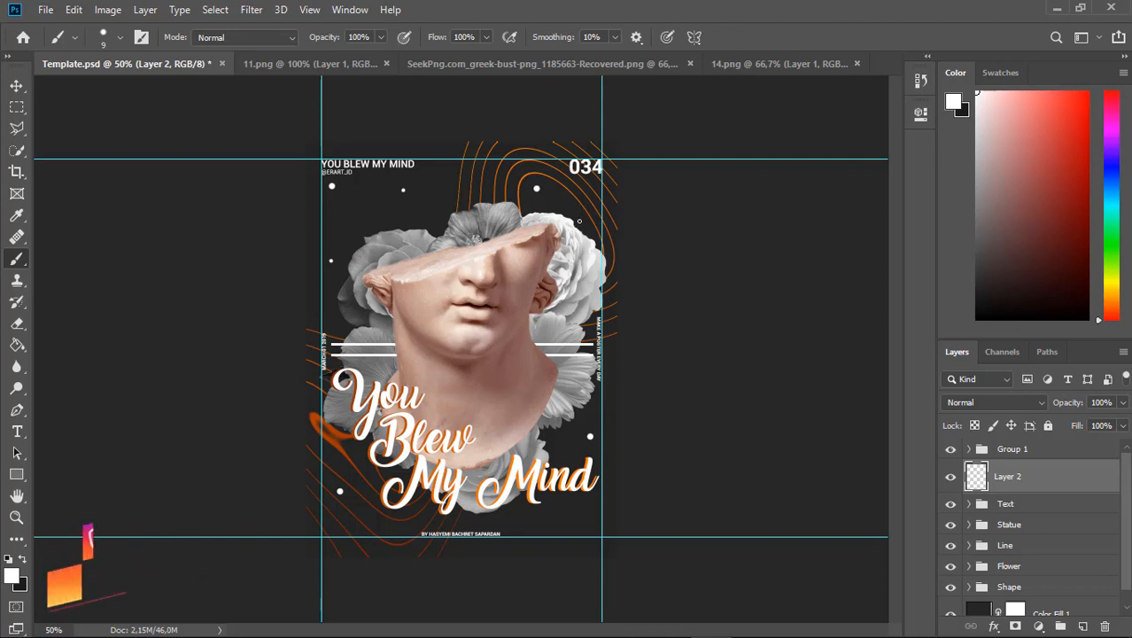
{"action": "left_click", "coordinate": [570, 523]}
{"action": "left_click", "coordinate": [375, 547]}
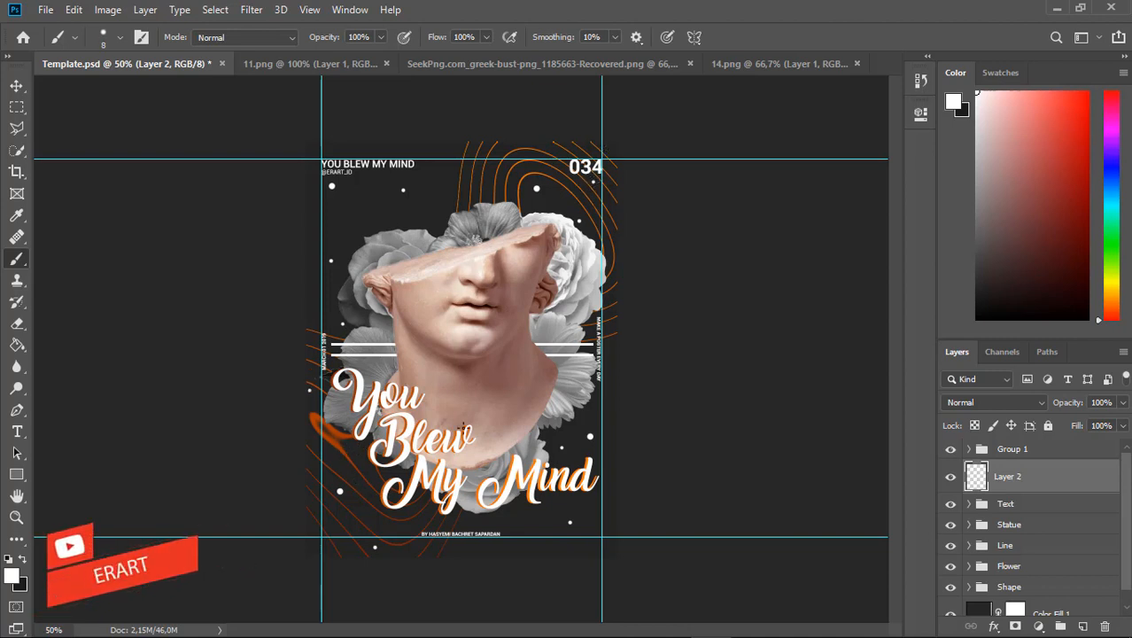
Enlarge the brush to 25 px and add two bigger white dots, beside the word Blew and below My Mind.
{"action": "key", "text": "bracketright"}
{"action": "key", "text": "bracketright"}
{"action": "key", "text": "bracketright"}
{"action": "key", "text": "bracketright"}
{"action": "key", "text": "bracketright"}
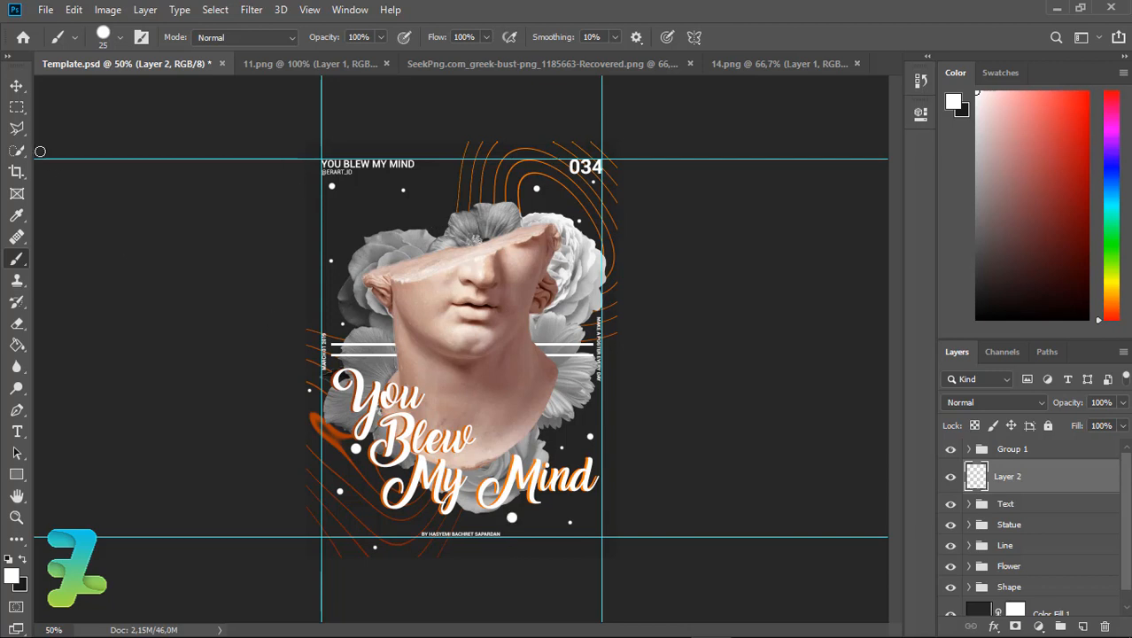
{"action": "left_click", "coordinate": [16, 86]}
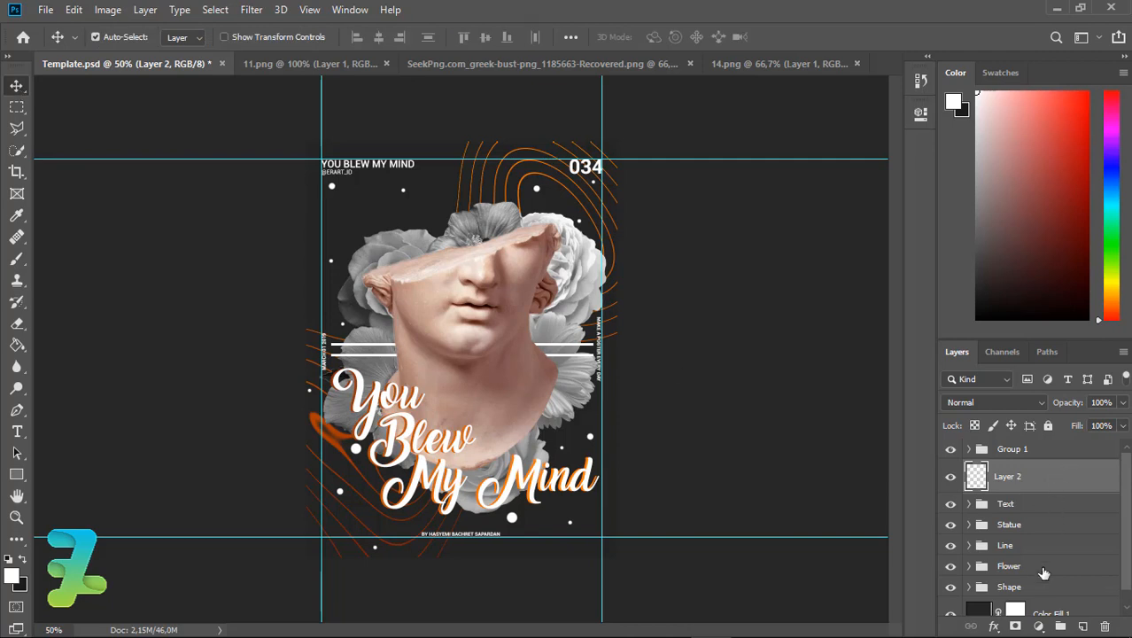
Add a linear 90° Gradient Fill layer above the dots layer and clip it to the dots.
{"action": "left_click", "coordinate": [1043, 627]}
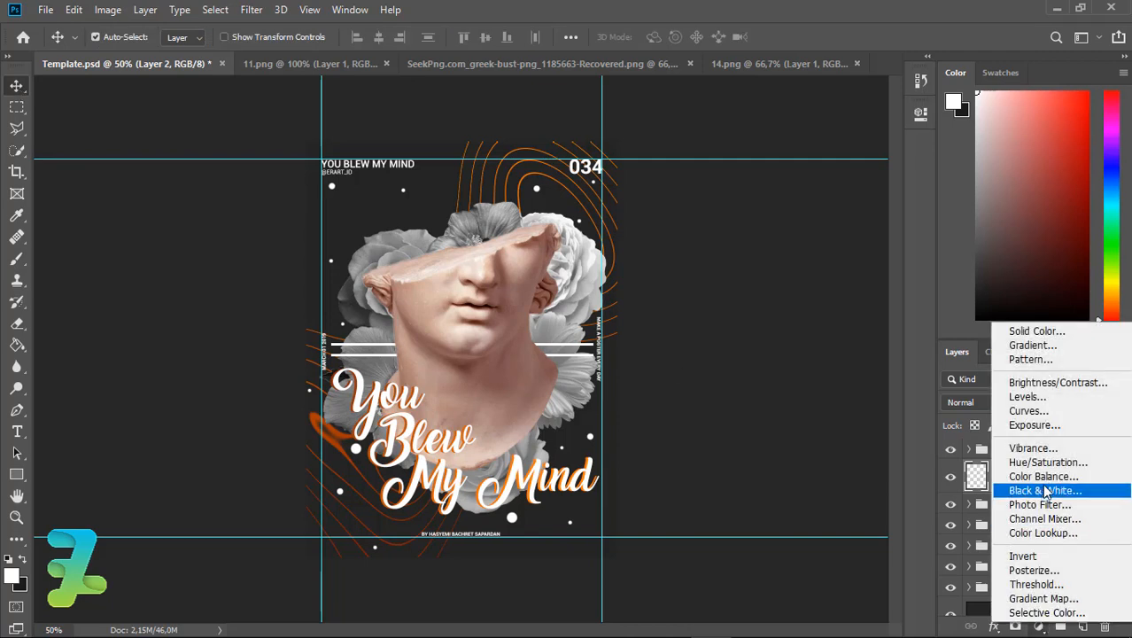
{"action": "left_click", "coordinate": [1045, 347]}
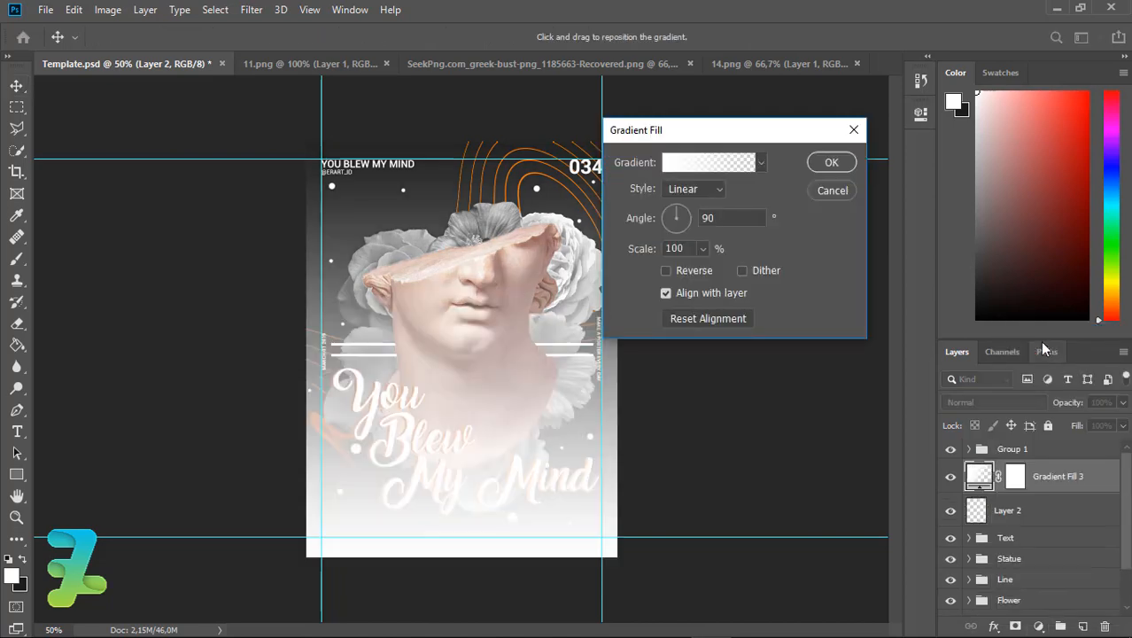
{"action": "left_click", "coordinate": [831, 163]}
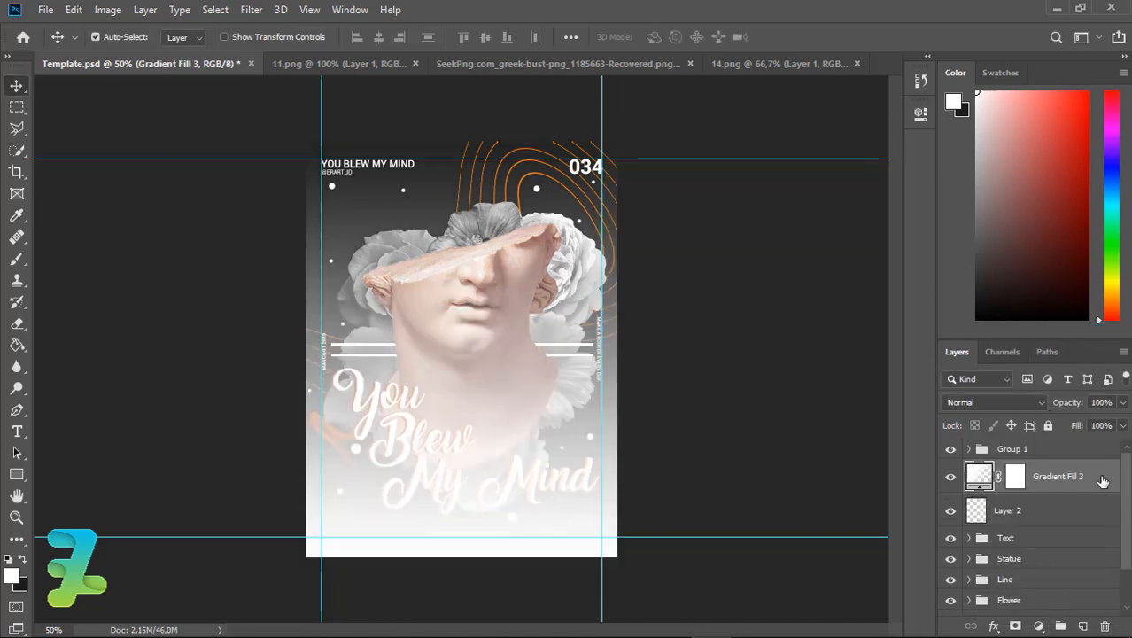
{"action": "right_click", "coordinate": [1100, 480]}
{"action": "left_click", "coordinate": [925, 321]}
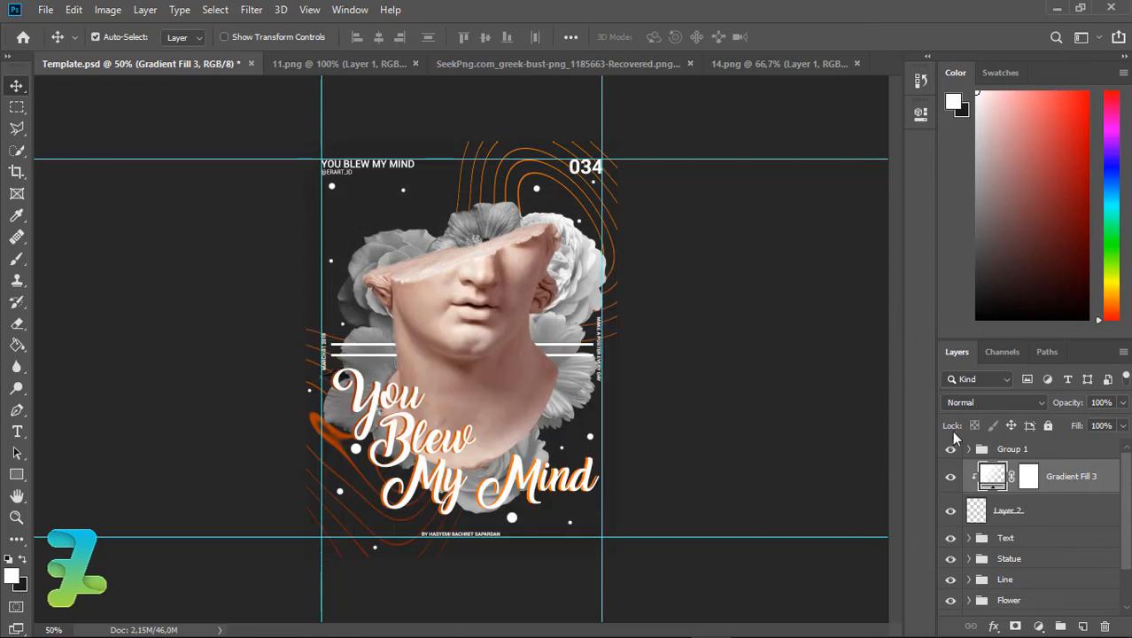
Change the clipped gradient fill on the dots to the Neutral Density preset.
{"action": "double_click", "coordinate": [992, 476]}
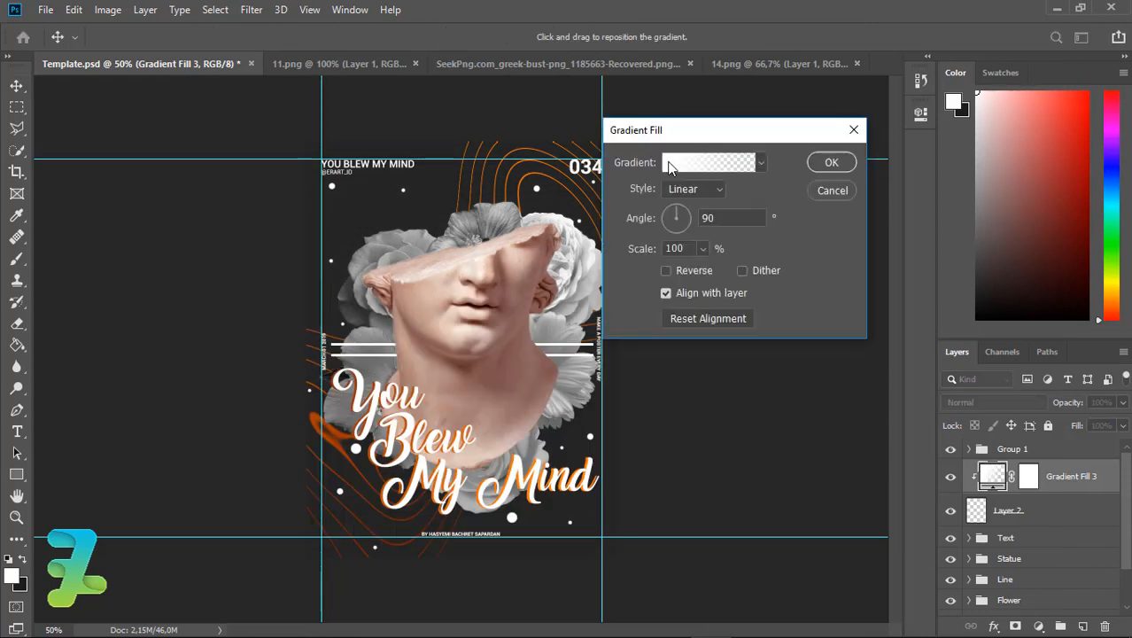
{"action": "left_click", "coordinate": [700, 163]}
{"action": "left_click", "coordinate": [557, 126]}
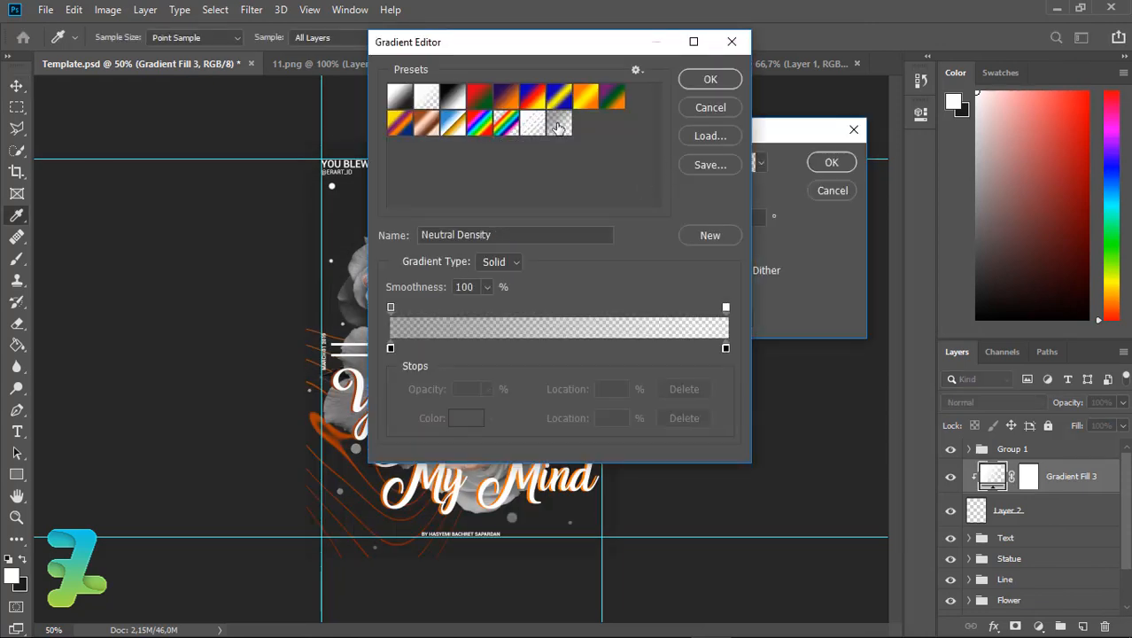
{"action": "left_click", "coordinate": [709, 80]}
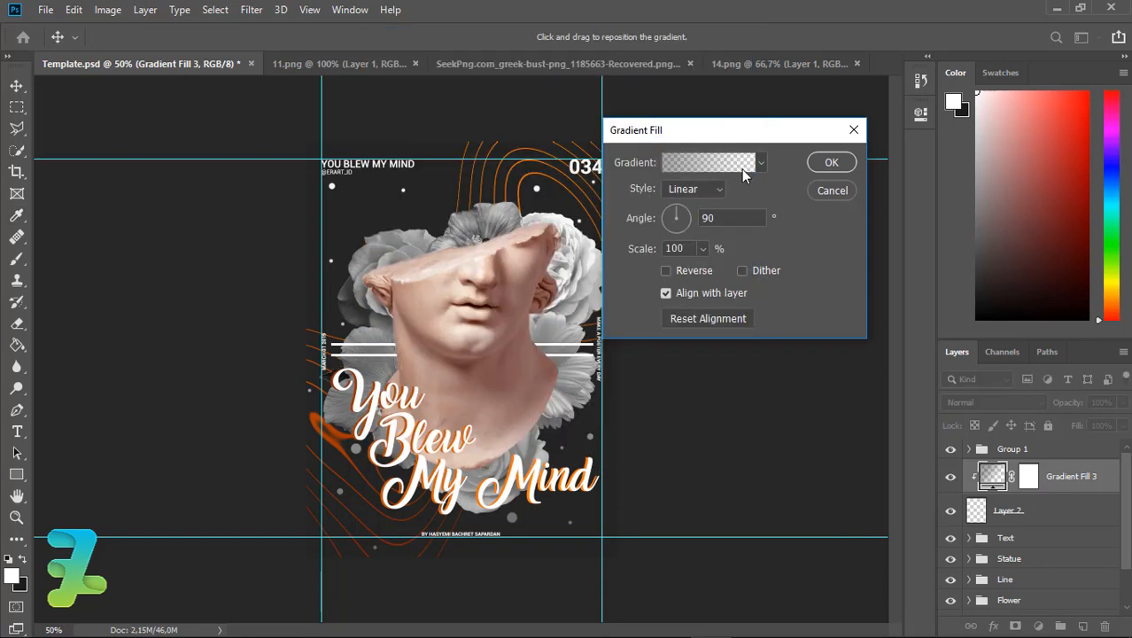
{"action": "left_click", "coordinate": [829, 163]}
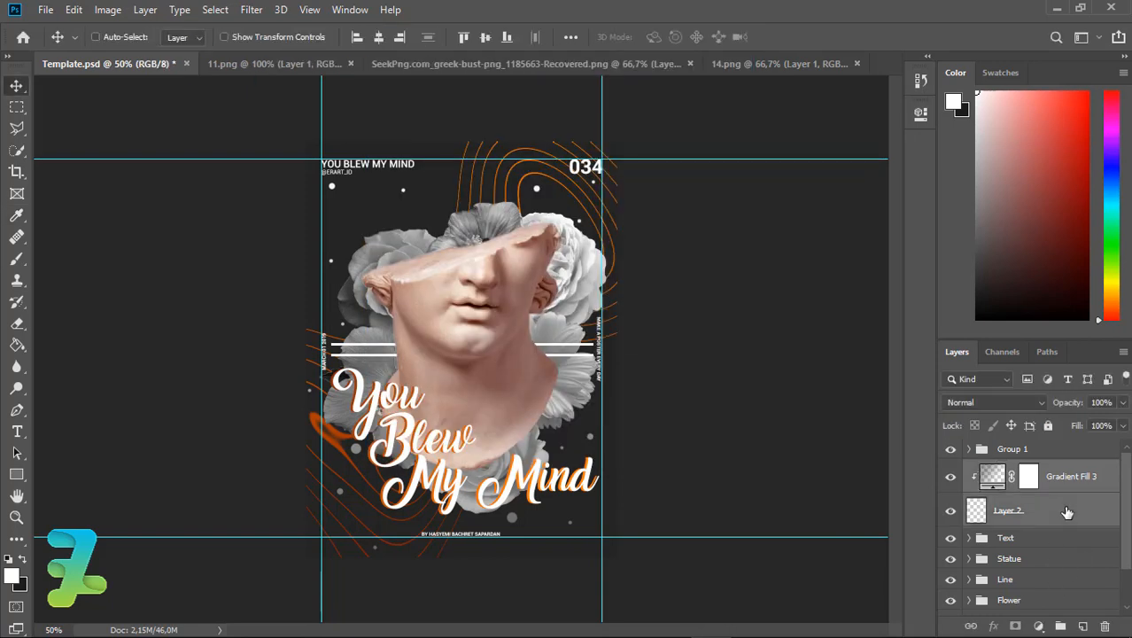
Group the dots layer with its clipped gradient fill and name the group Dot.
{"action": "key", "text": "ctrl+g"}
{"action": "double_click", "coordinate": [1011, 471]}
{"action": "type", "text": "Dot"}
{"action": "key", "text": "Return"}
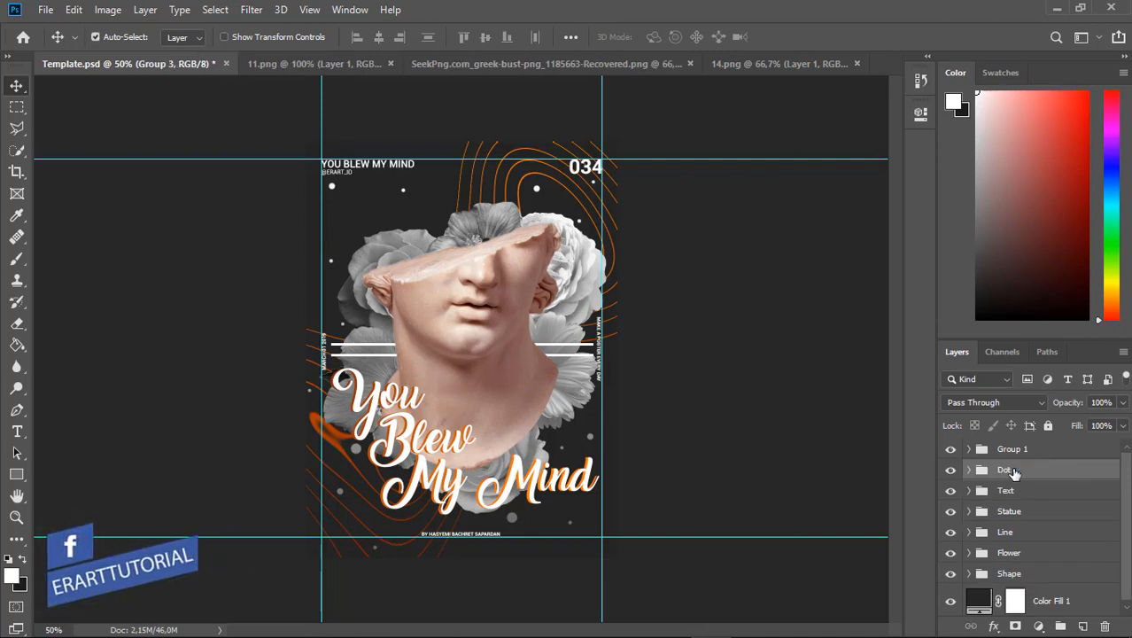
Add an empty layer above the Dot group and lower the white brush's hardness to its minimum.
{"action": "left_click", "coordinate": [1083, 626]}
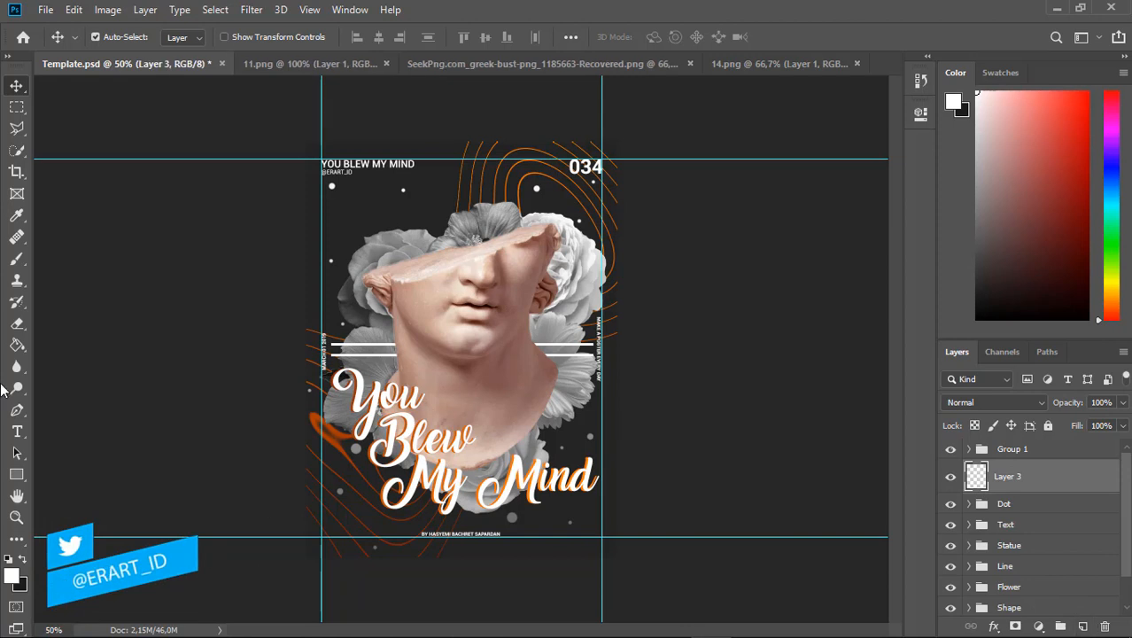
{"action": "left_click", "coordinate": [17, 259]}
{"action": "left_click", "coordinate": [119, 37]}
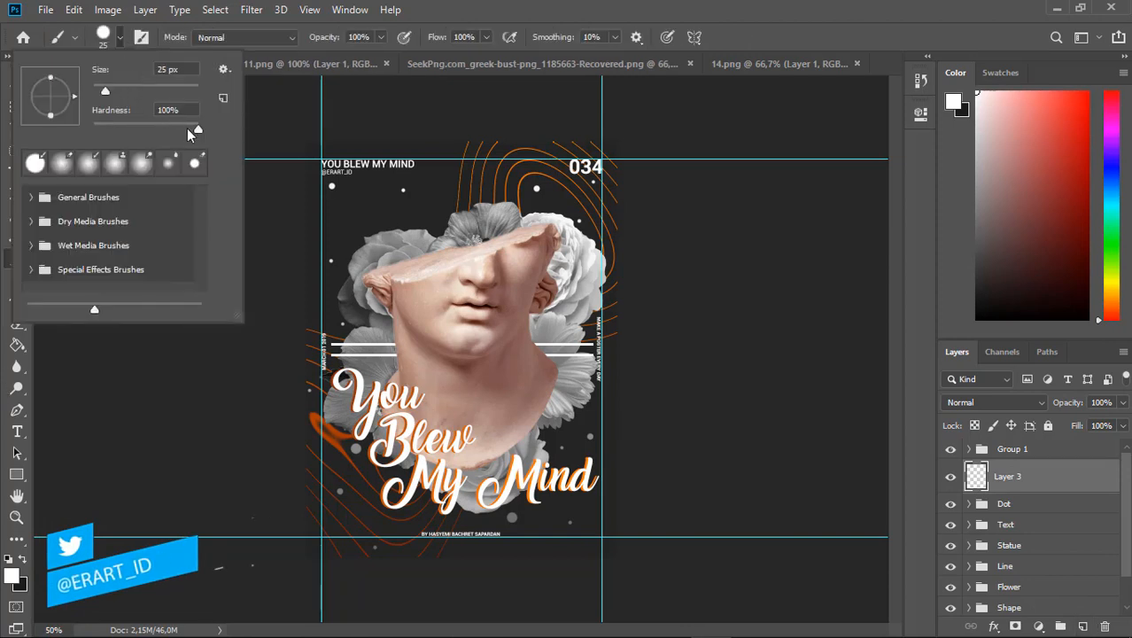
{"action": "left_click_drag", "start_coordinate": [197, 129], "coordinate": [83, 114]}
{"action": "left_click", "coordinate": [122, 36]}
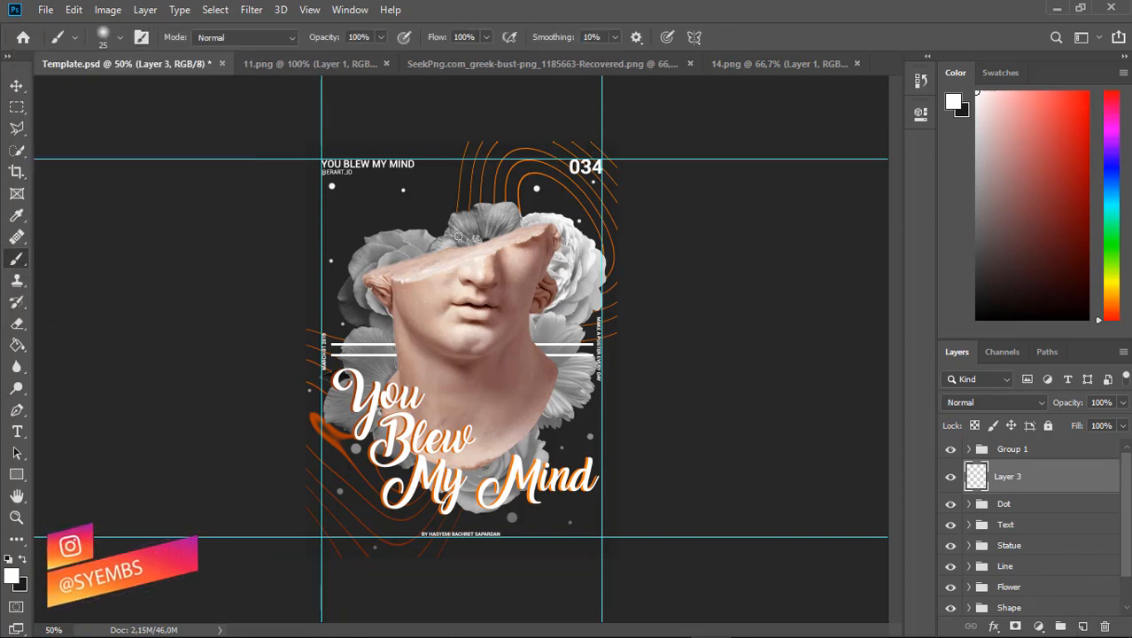
Enlarge the soft brush to 1100 px and paint a faint white glow over the poster's upper-left and lower-right corners.
{"action": "key", "text": "ctrl+minus"}
{"action": "key", "text": "ctrl+minus"}
{"action": "key", "text": "bracketright"}
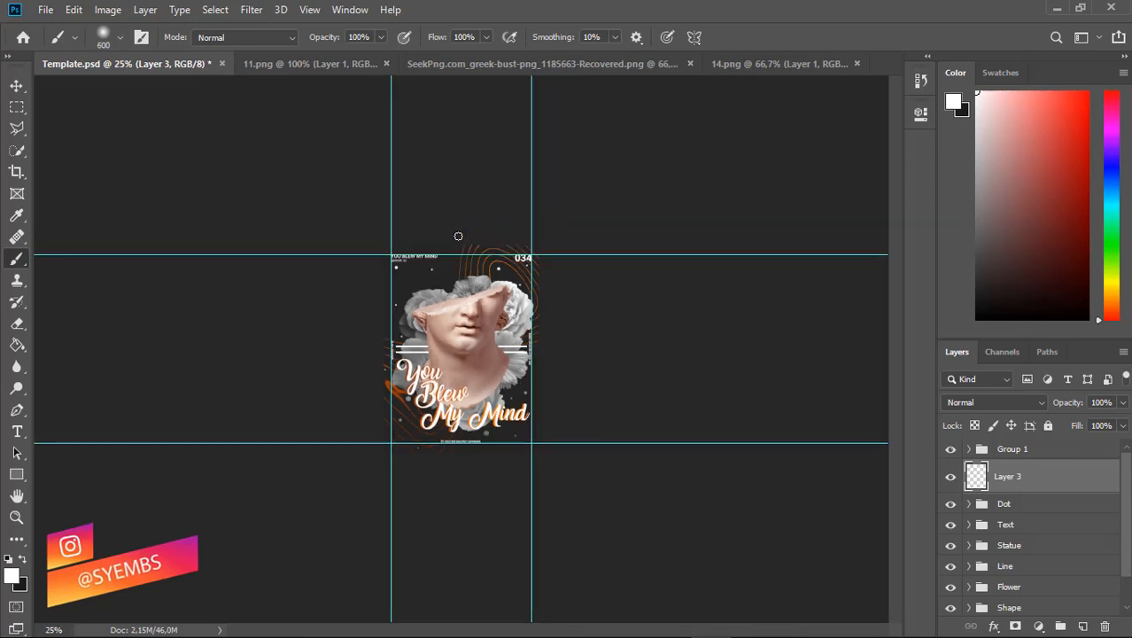
{"action": "key", "text": "bracketright"}
{"action": "key", "text": "bracketright"}
{"action": "key", "text": "bracketright"}
{"action": "key", "text": "bracketright"}
{"action": "key", "text": "bracketright"}
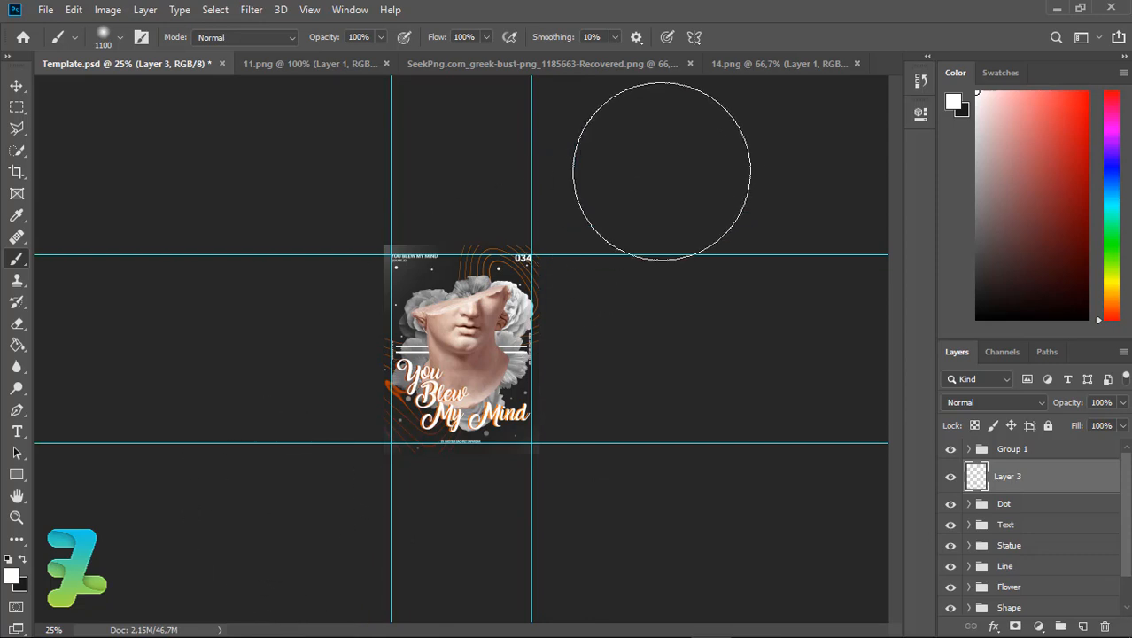
{"action": "key", "text": "v"}
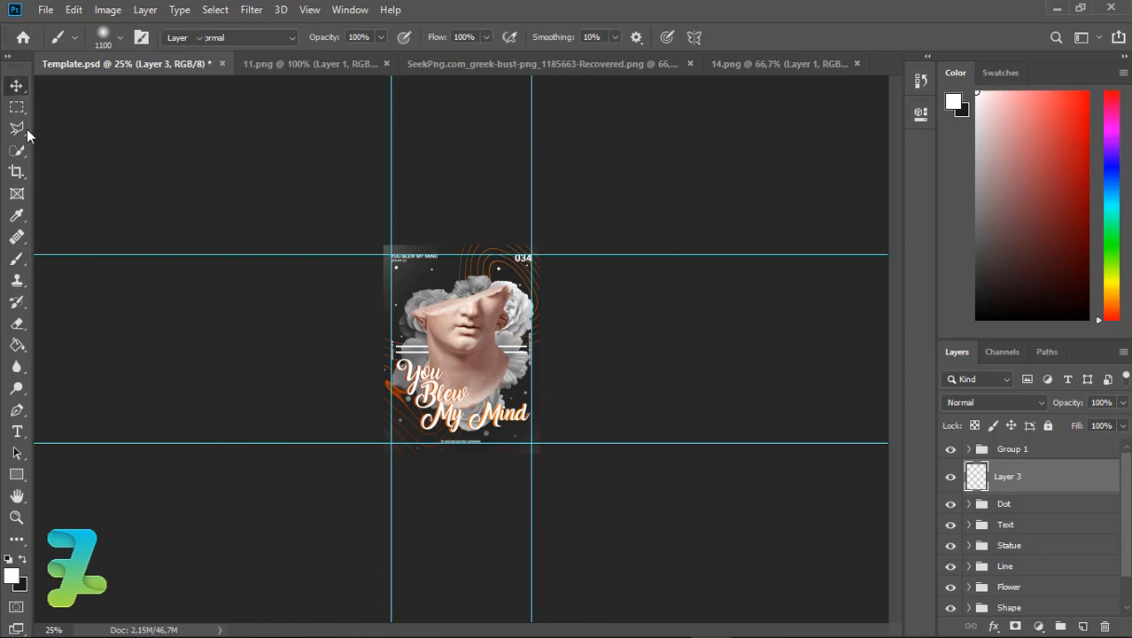
Rename the layer holding the soft white corner glow as Shadow.
{"action": "key", "text": "ctrl+plus"}
{"action": "key", "text": "ctrl+plus"}
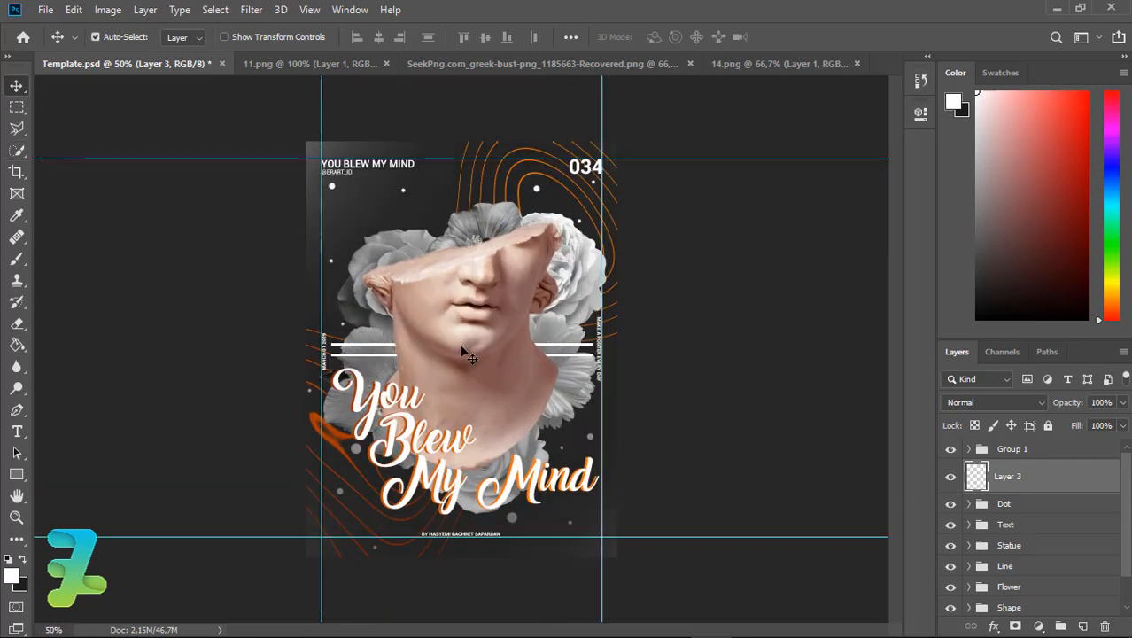
{"action": "double_click", "coordinate": [1011, 477]}
{"action": "type", "text": "Shadow"}
{"action": "key", "text": "Return"}
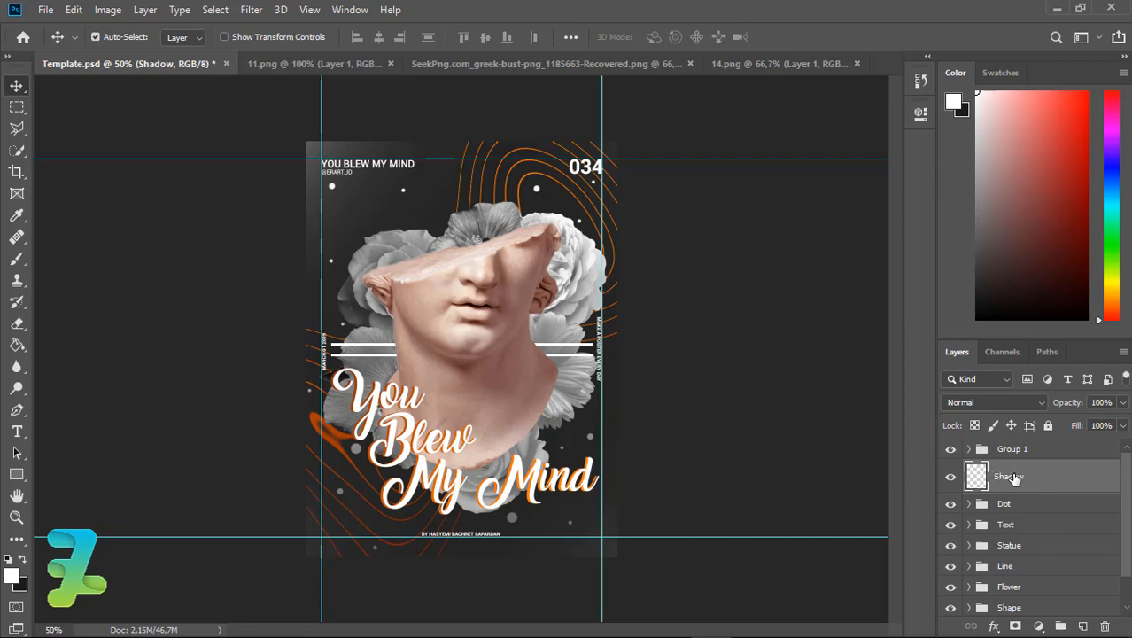